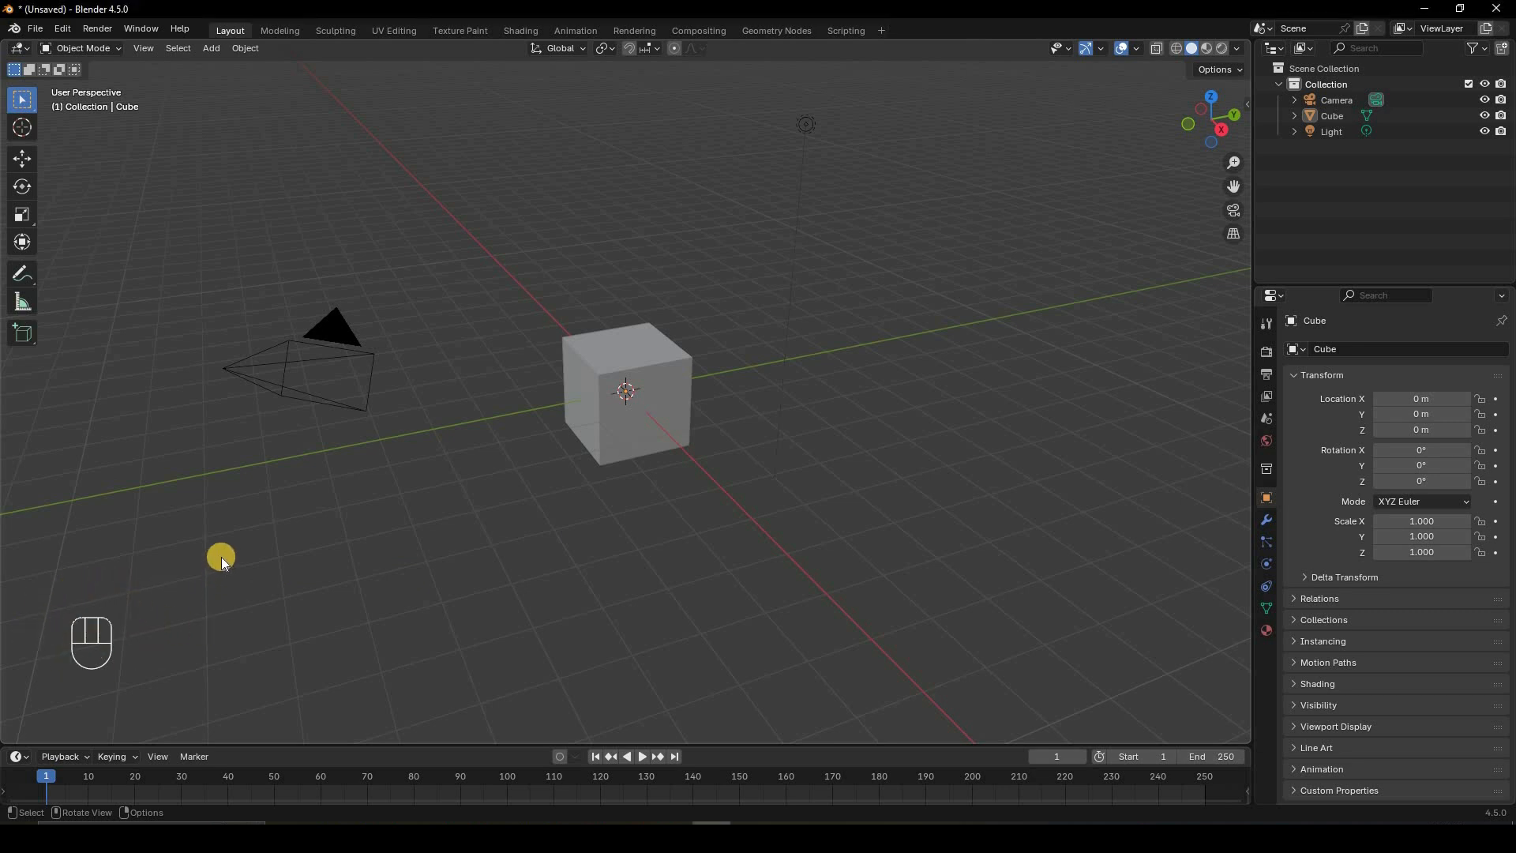
# - Select and deselect all objects, and toggle the cube's viewport visibility off and on
pyautogui.press('a')
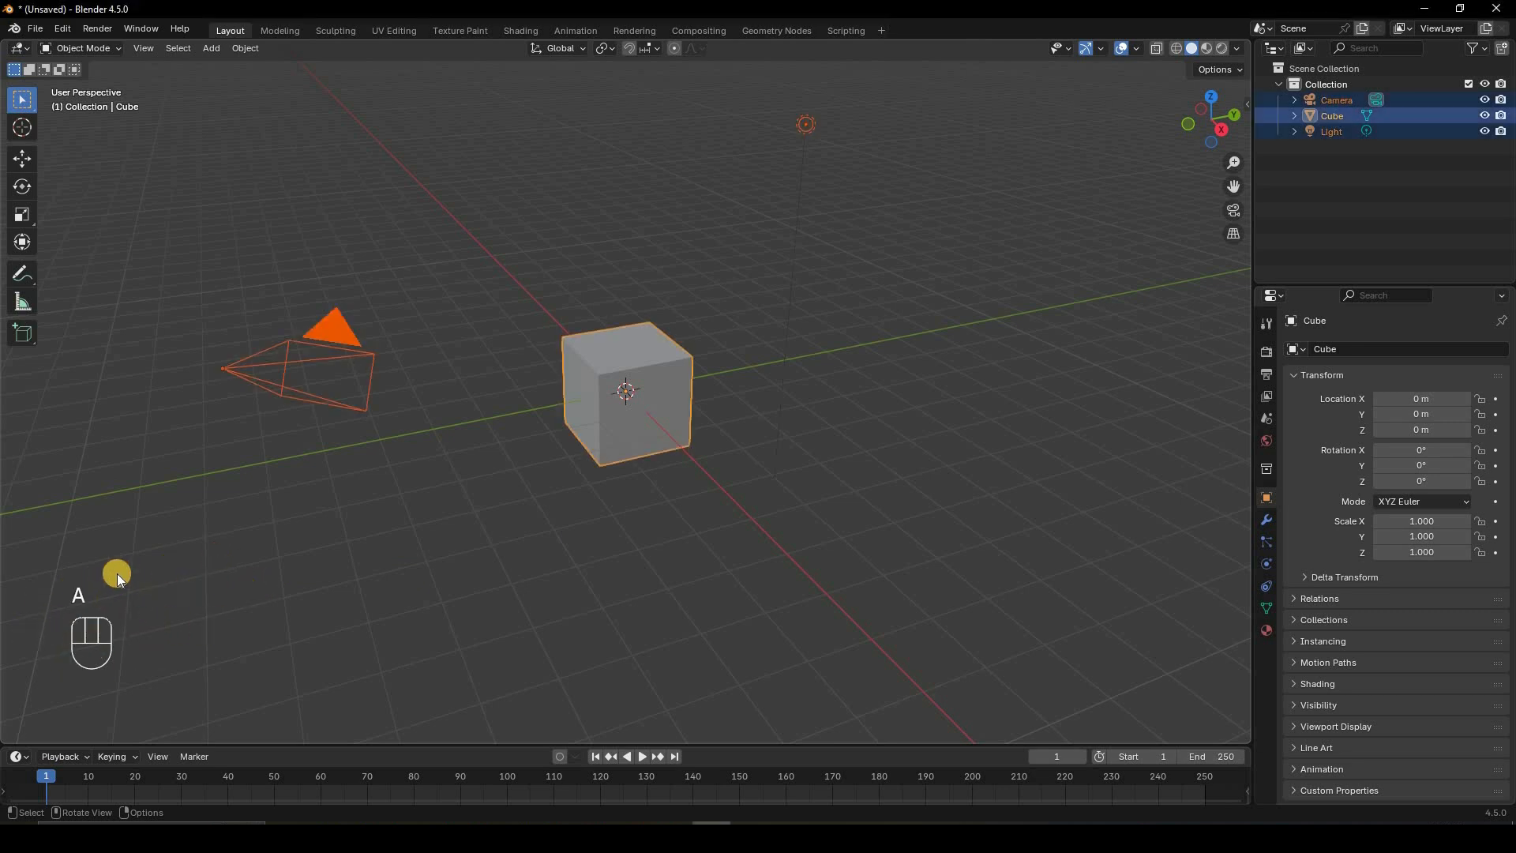
pyautogui.click(70, 551)
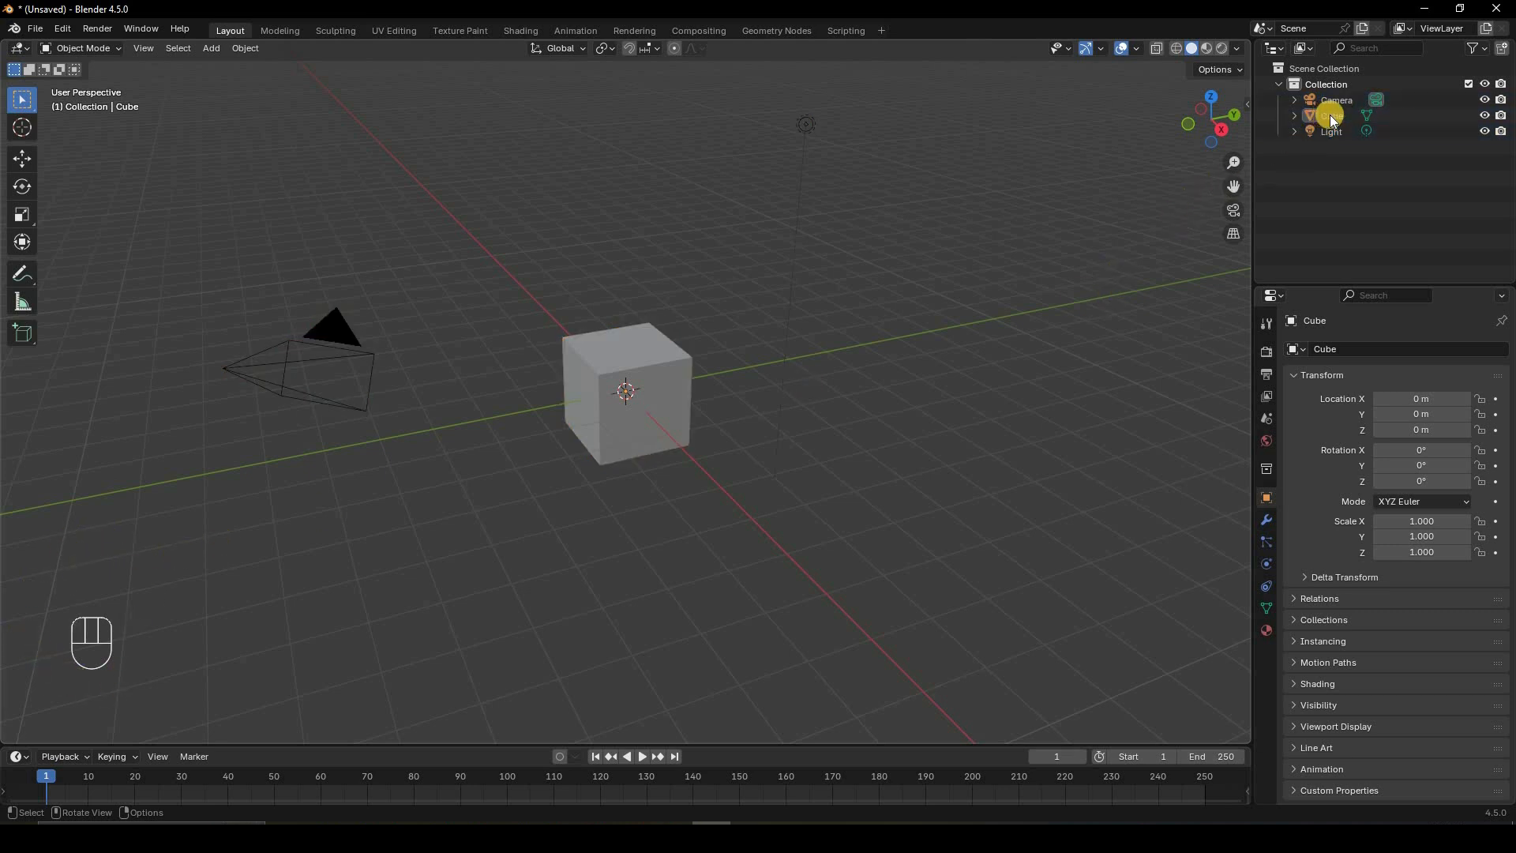
pyautogui.click(1486, 117)
pyautogui.click(1485, 116)
pyautogui.click(1486, 116)
pyautogui.click(1485, 116)
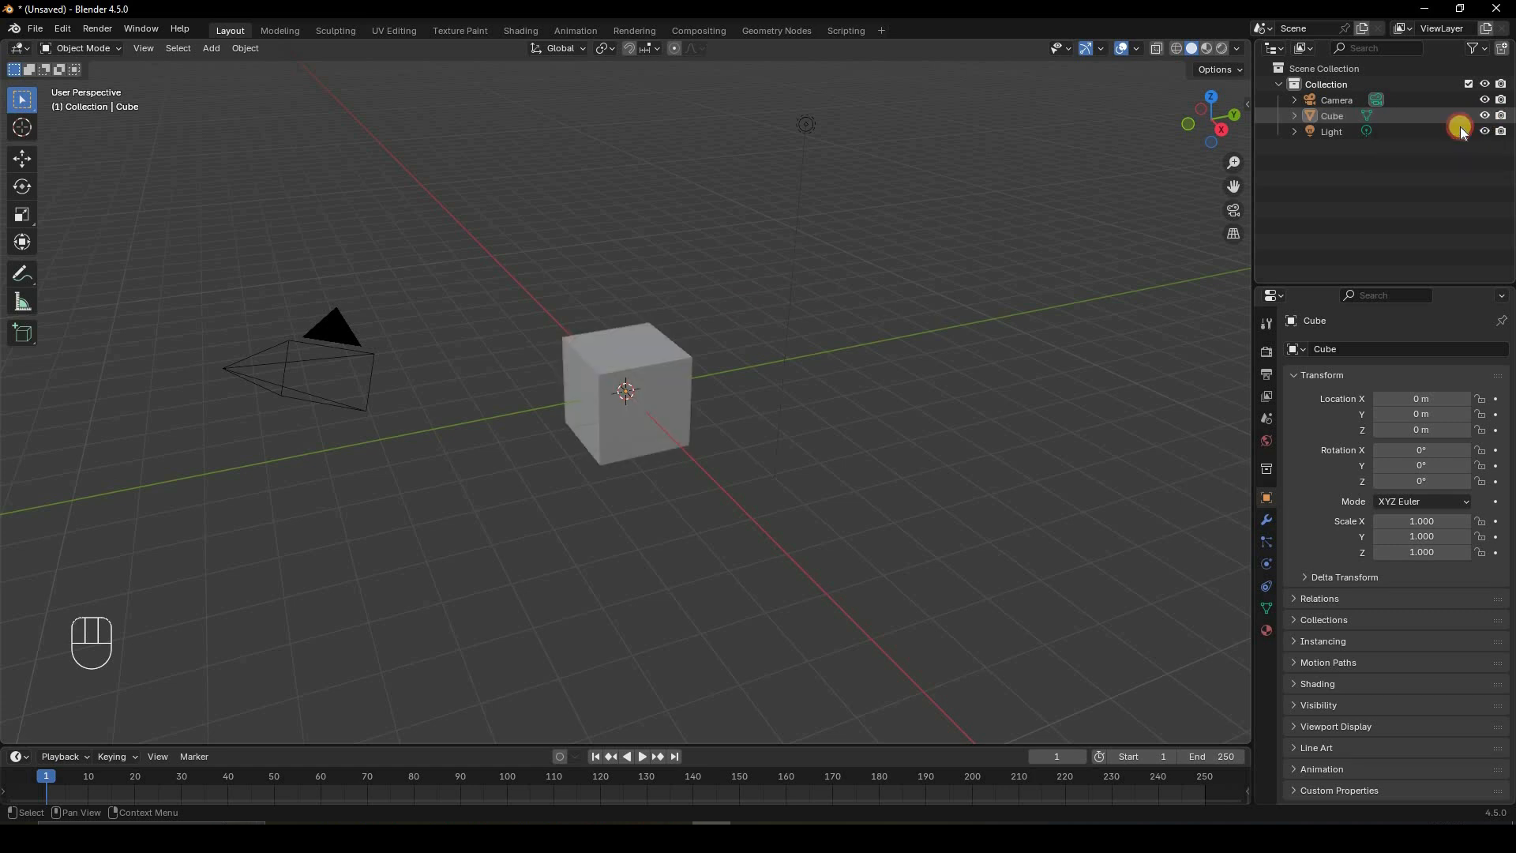
# - Hide the cube in the viewport to leave the world origin clear
pyautogui.press('h')
pyautogui.moveTo(601, 477); pyautogui.dragTo(628, 401, button='middle')
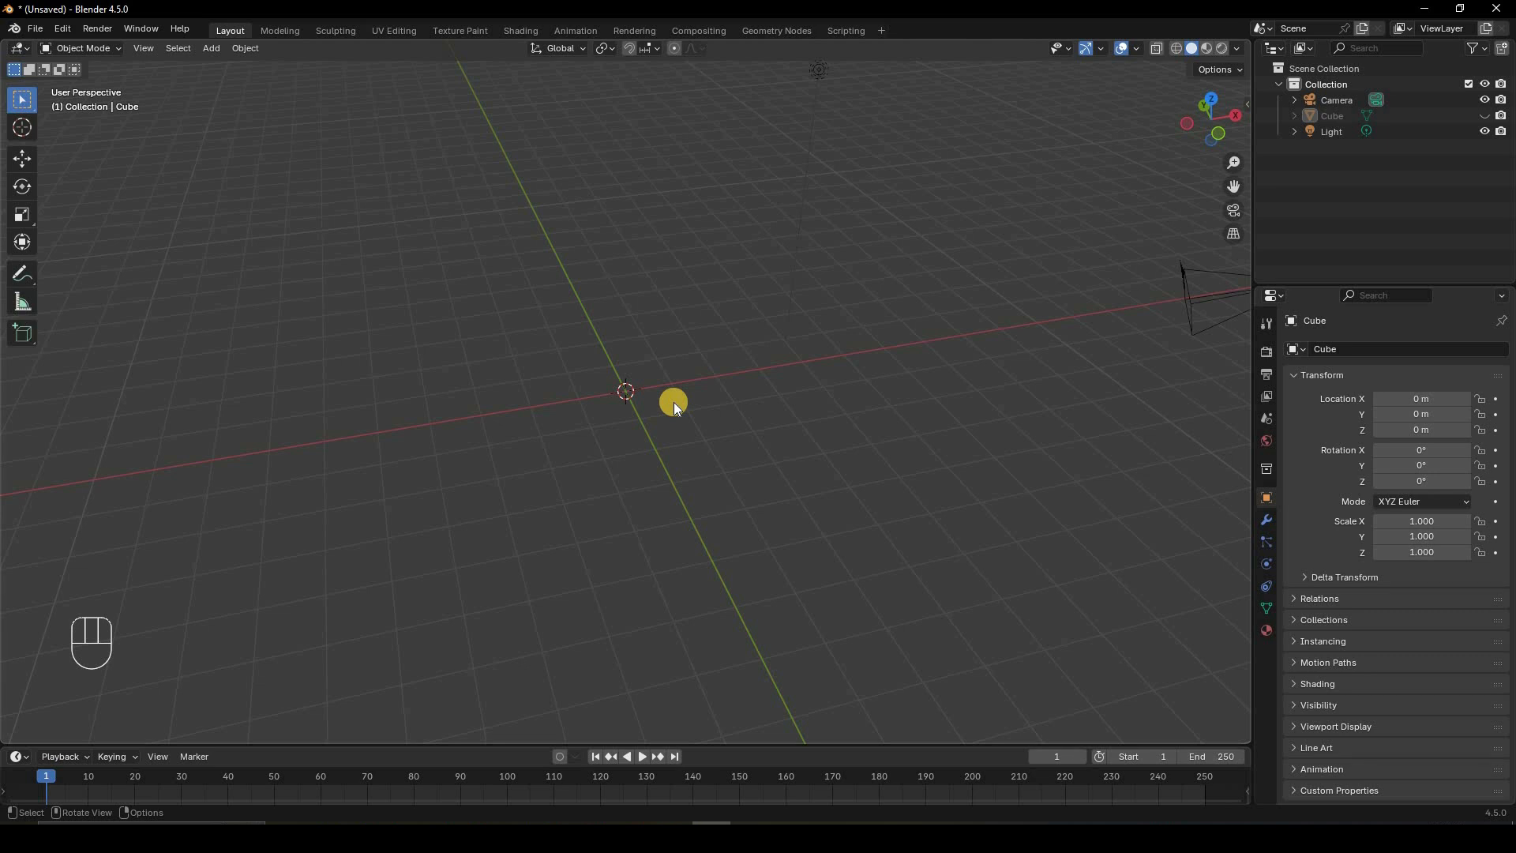
pyautogui.scroll(-2, 995, 326)
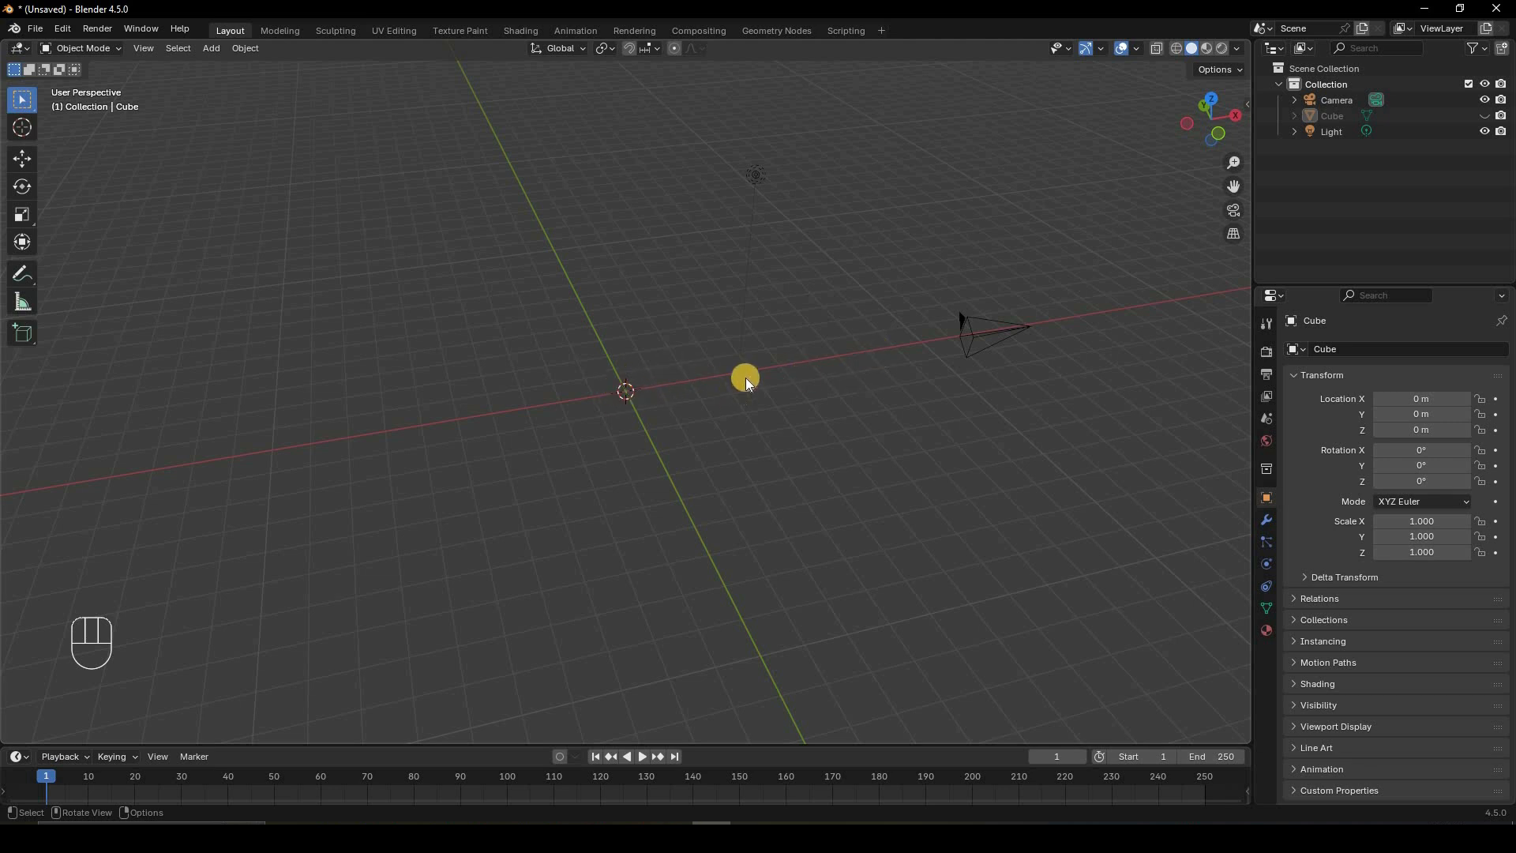
# - Add an ico sphere at the world origin and delete it again
pyautogui.hotkey('shift', 'a')
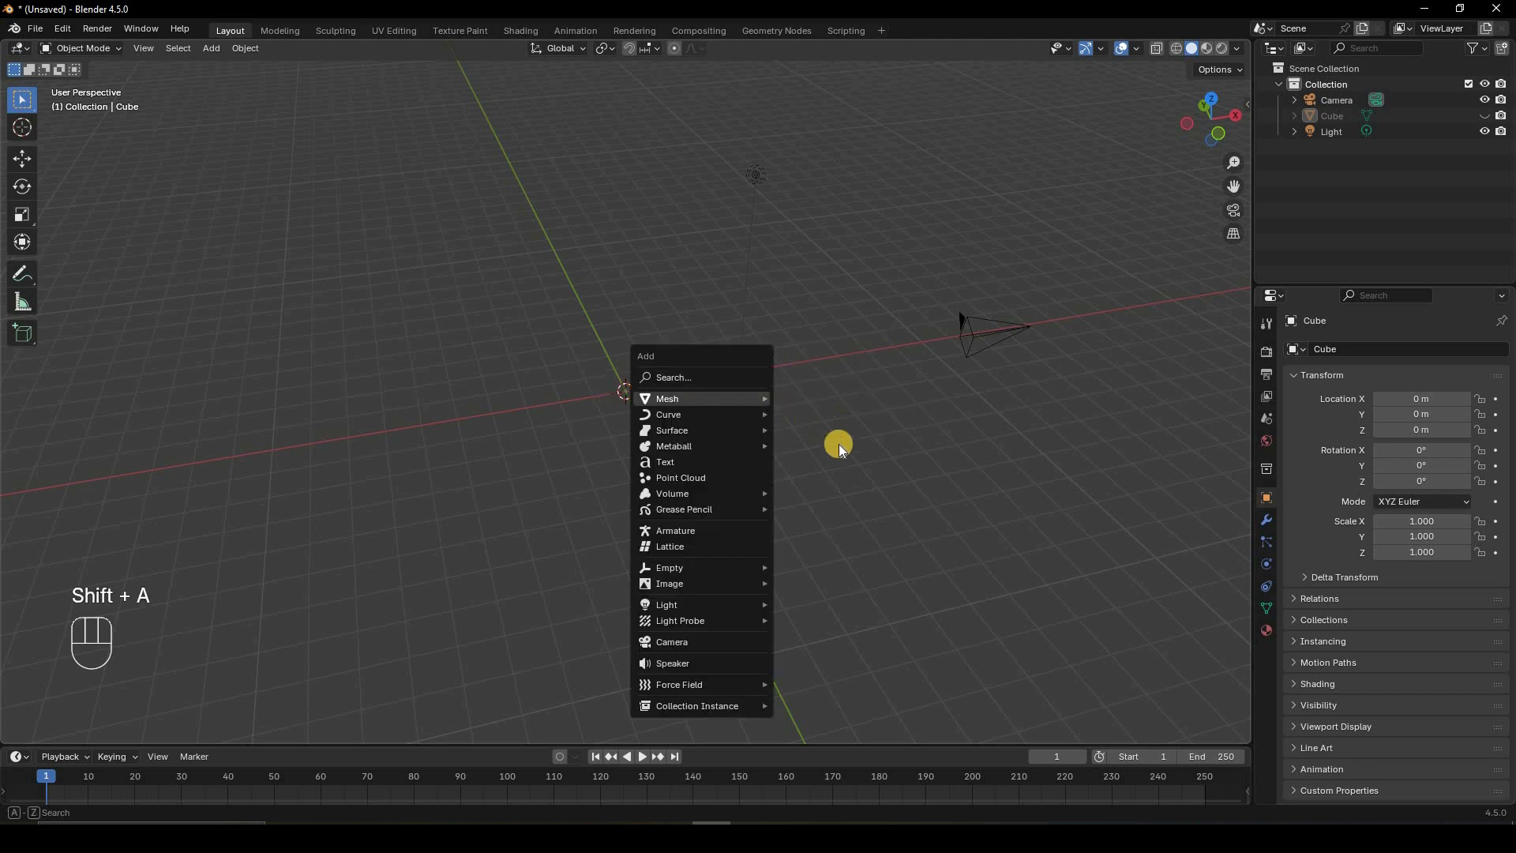
pyautogui.moveTo(702, 399)
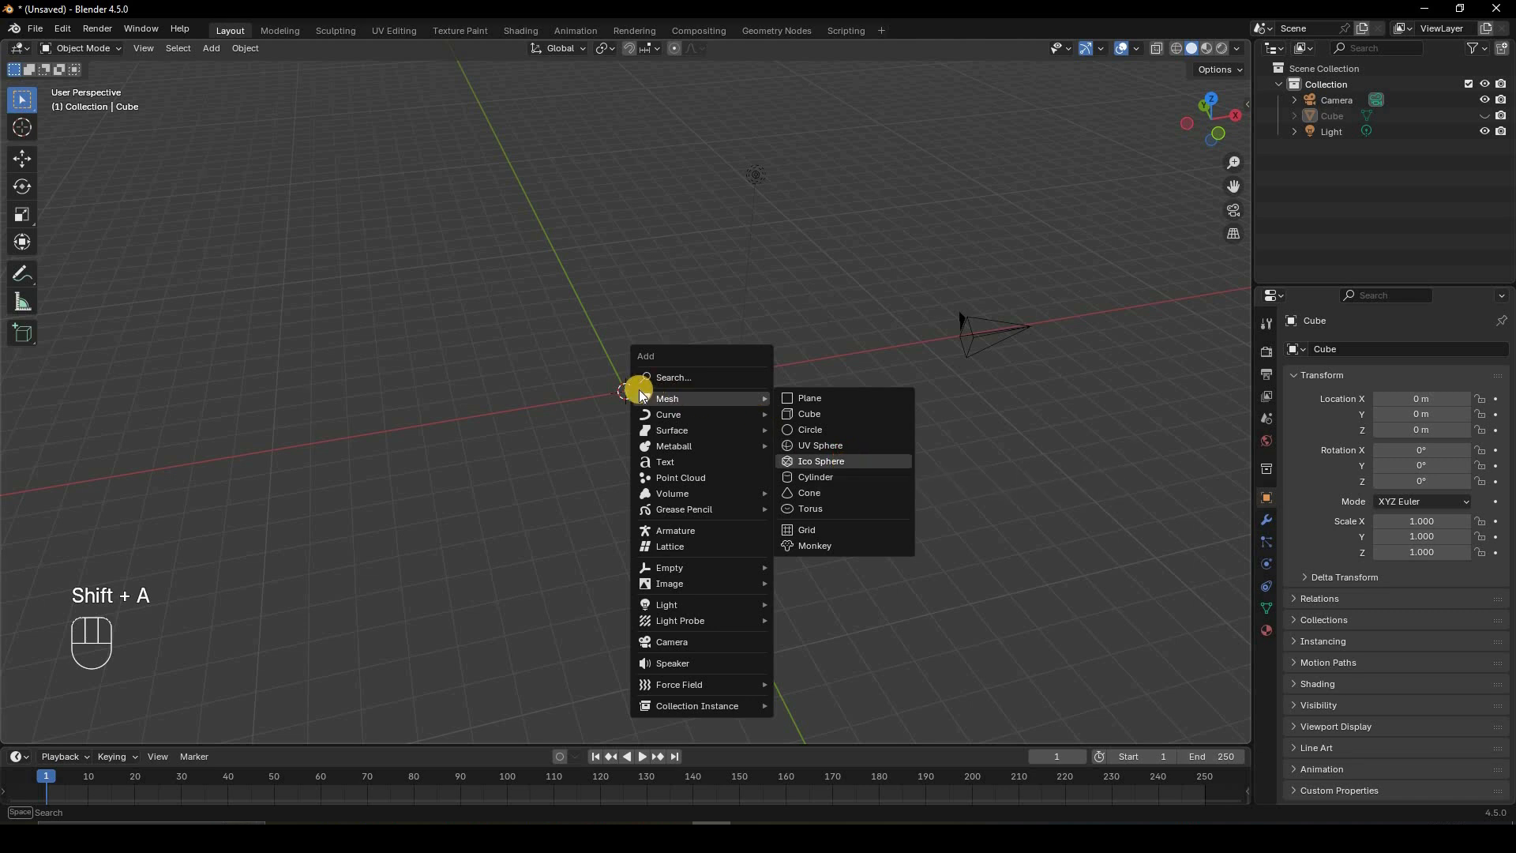
pyautogui.click(833, 461)
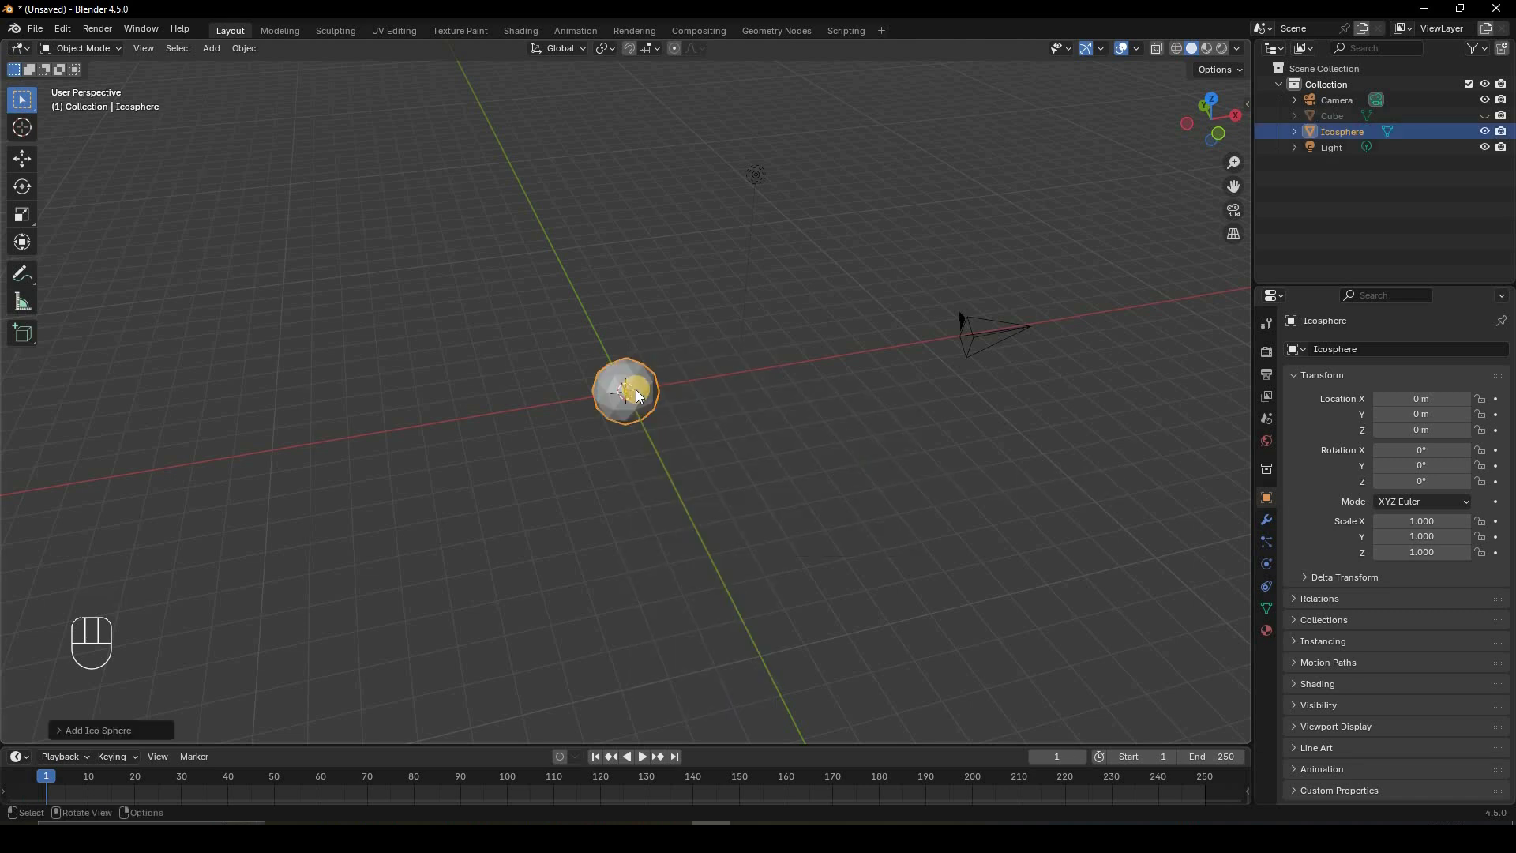
pyautogui.press('Delete')
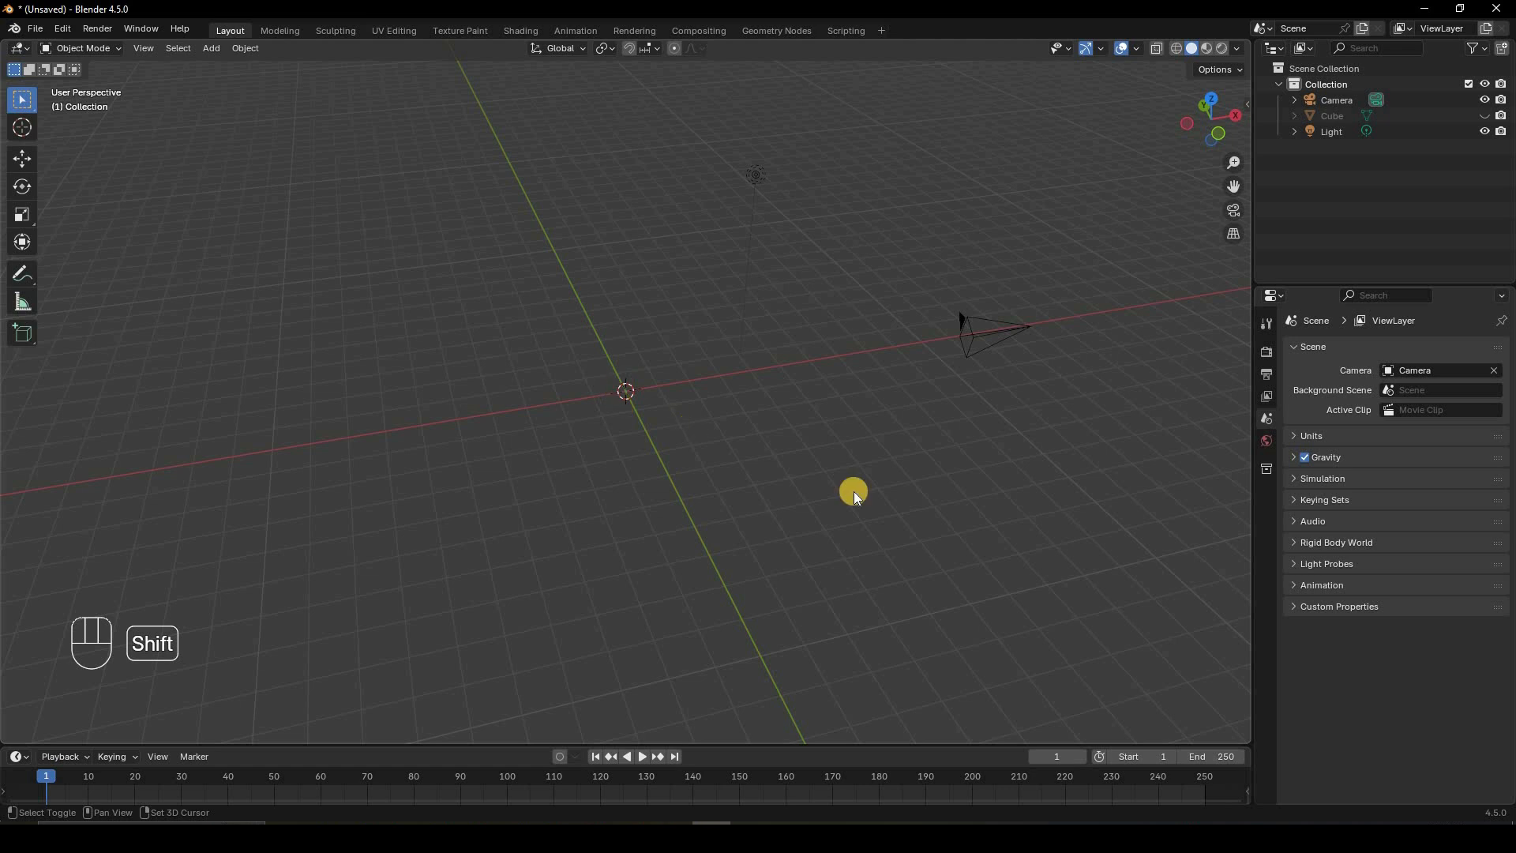
# - Place the 3D cursor away from the origin at about X 8.7, Y -4.6, Z -2.8 m and add a torus there
pyautogui.keyDown('shift'); pyautogui.rightClick(951, 507); pyautogui.keyUp('shift')
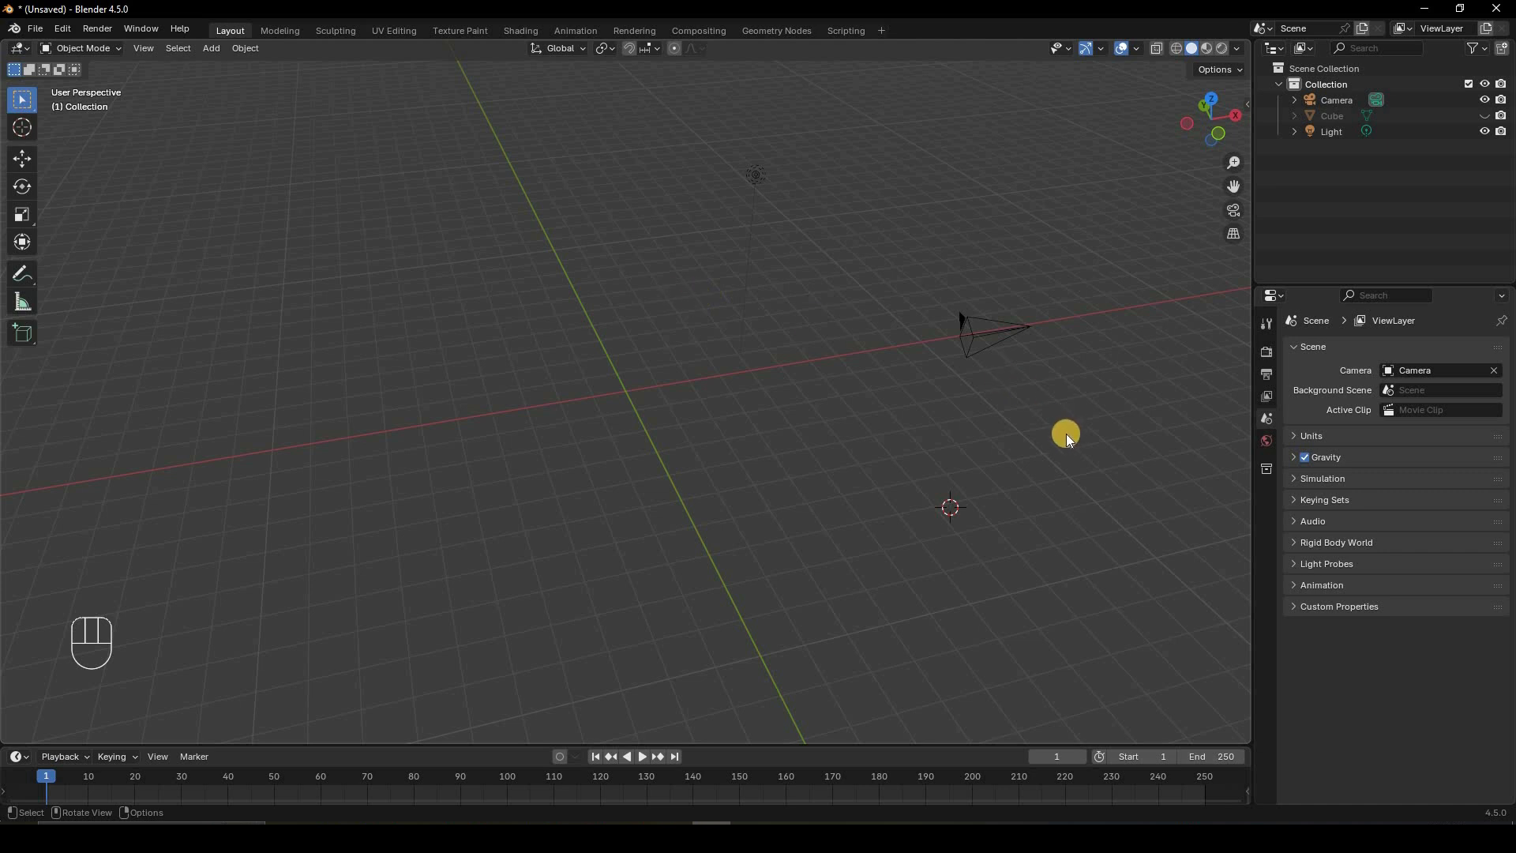
pyautogui.hotkey('ctrl', 'z')
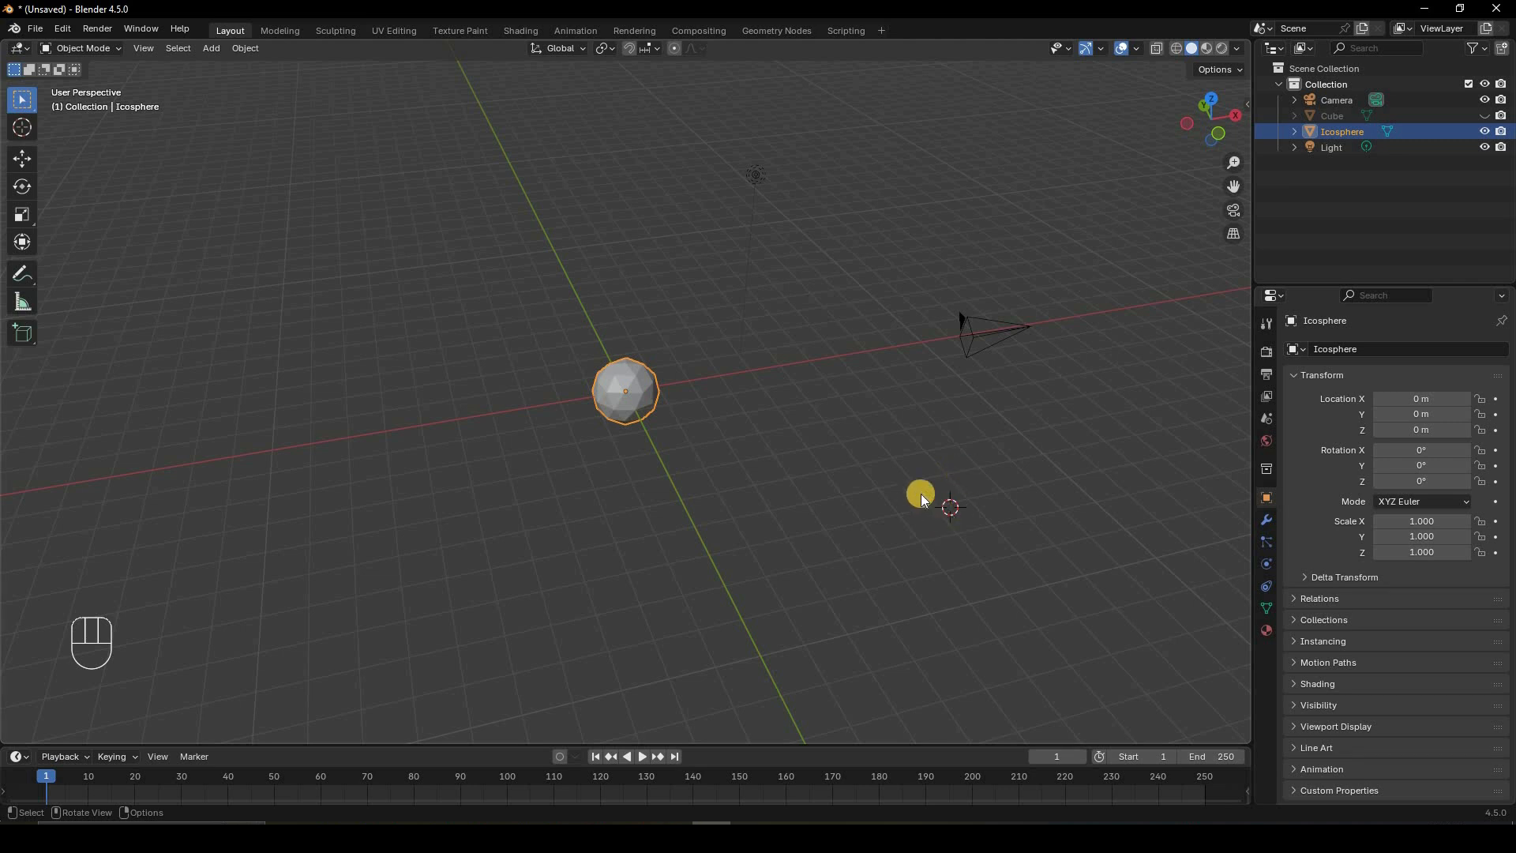
pyautogui.press('Delete')
pyautogui.hotkey('shift', 'a')
pyautogui.moveTo(806, 395)
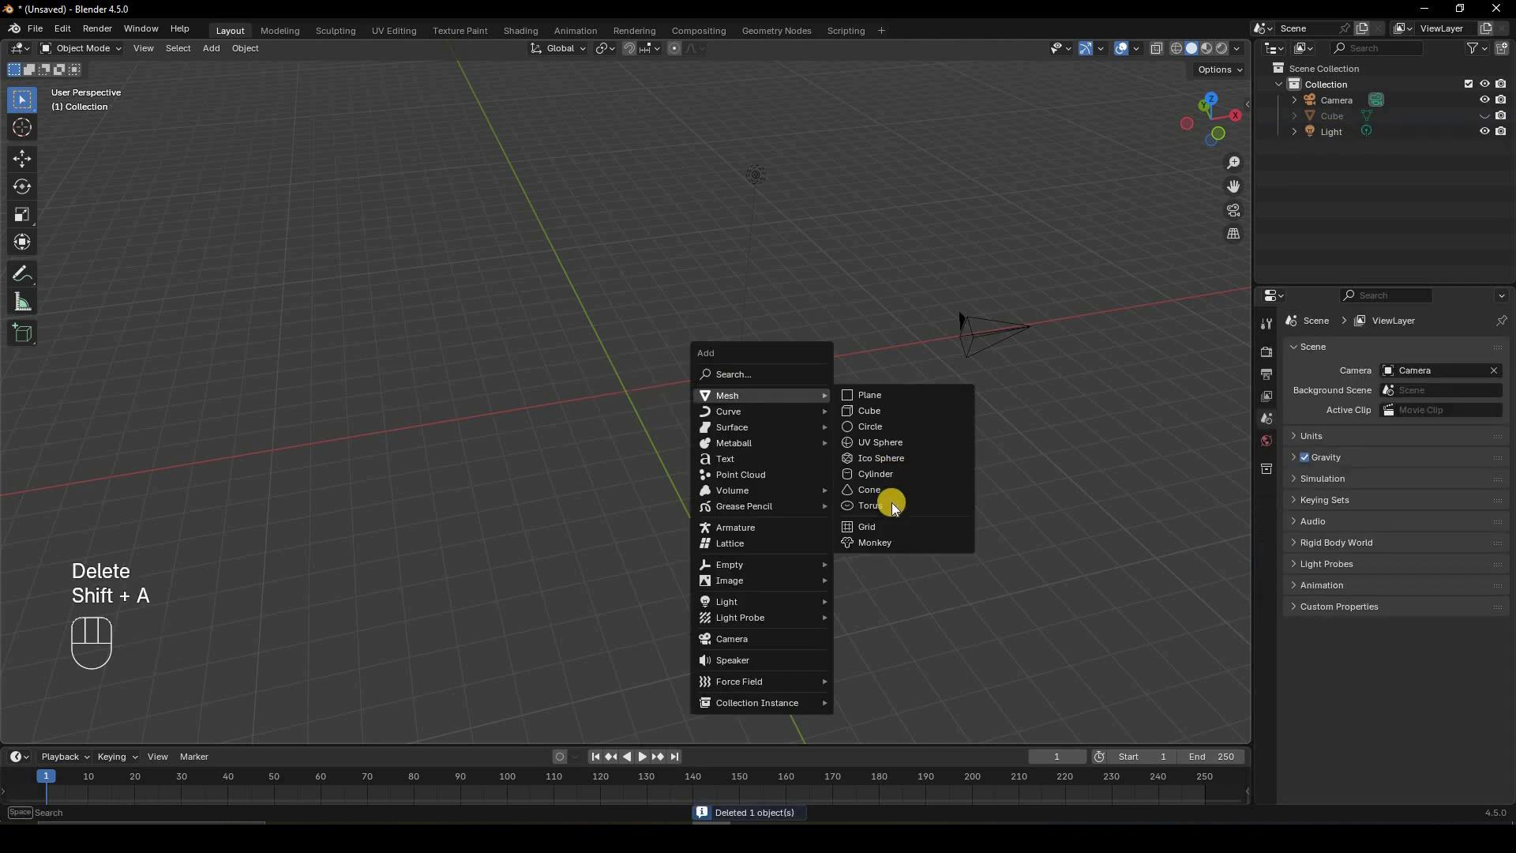
pyautogui.click(962, 506)
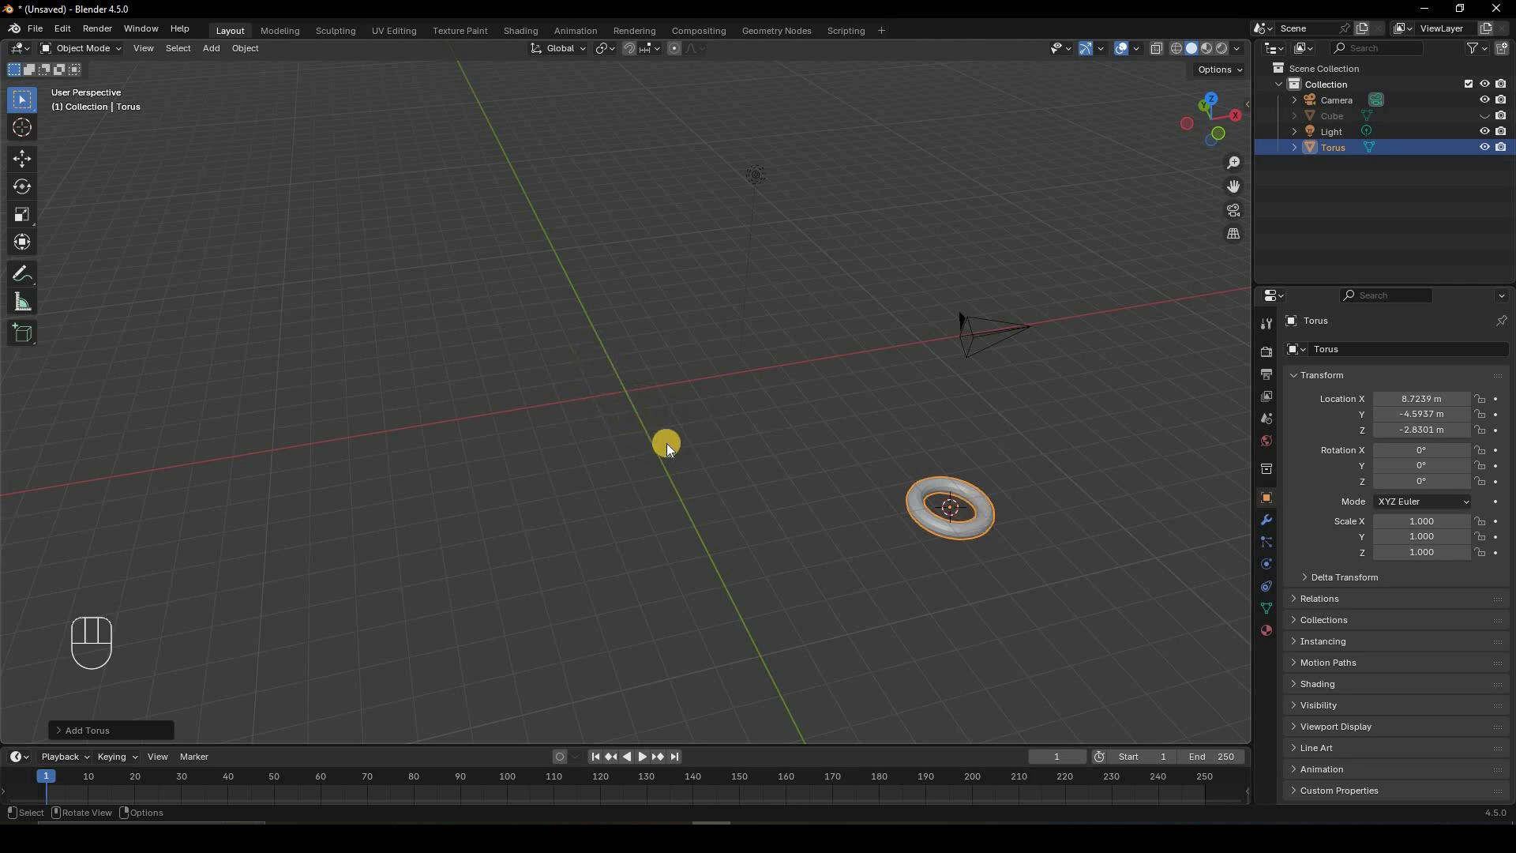
# - Snap the 3D cursor back to the world origin and delete the torus
pyautogui.moveTo(640, 404); pyautogui.dragTo(608, 406, button='middle')
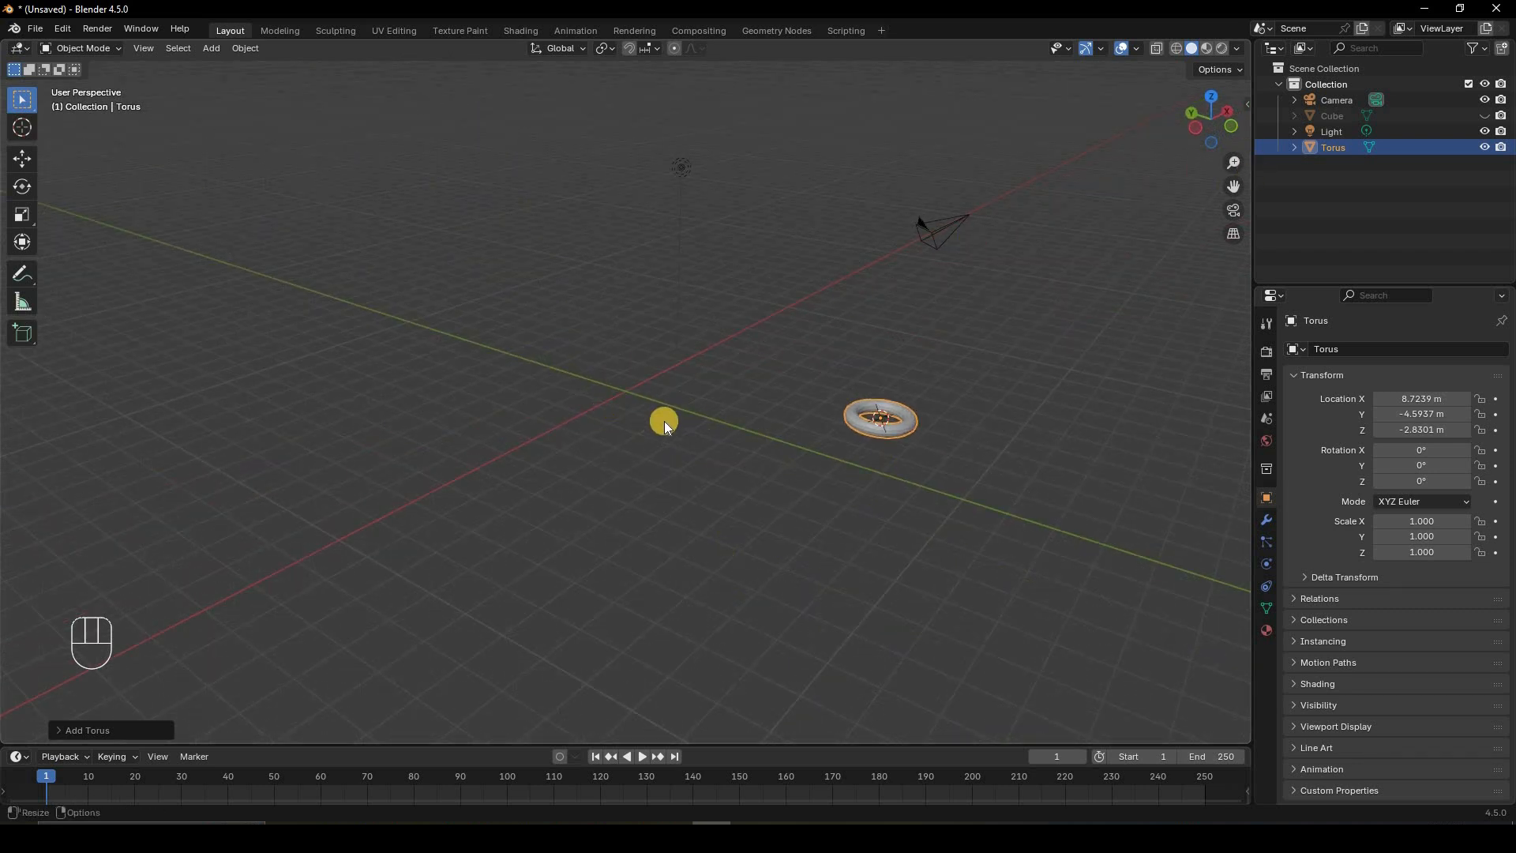
pyautogui.moveTo(731, 419); pyautogui.dragTo(795, 442, button='middle')
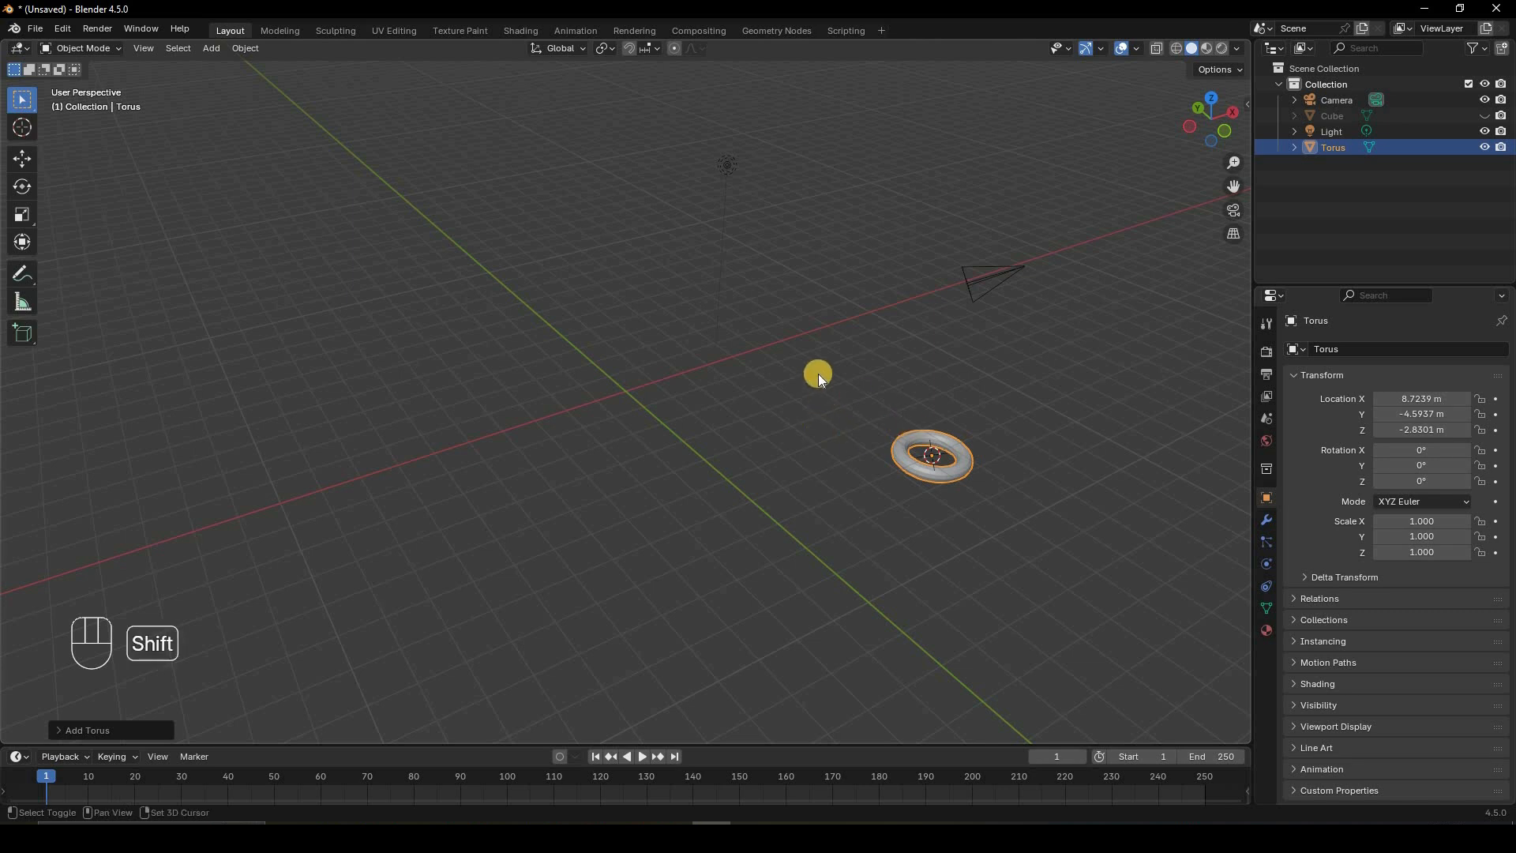
pyautogui.hotkey('shift', 's')
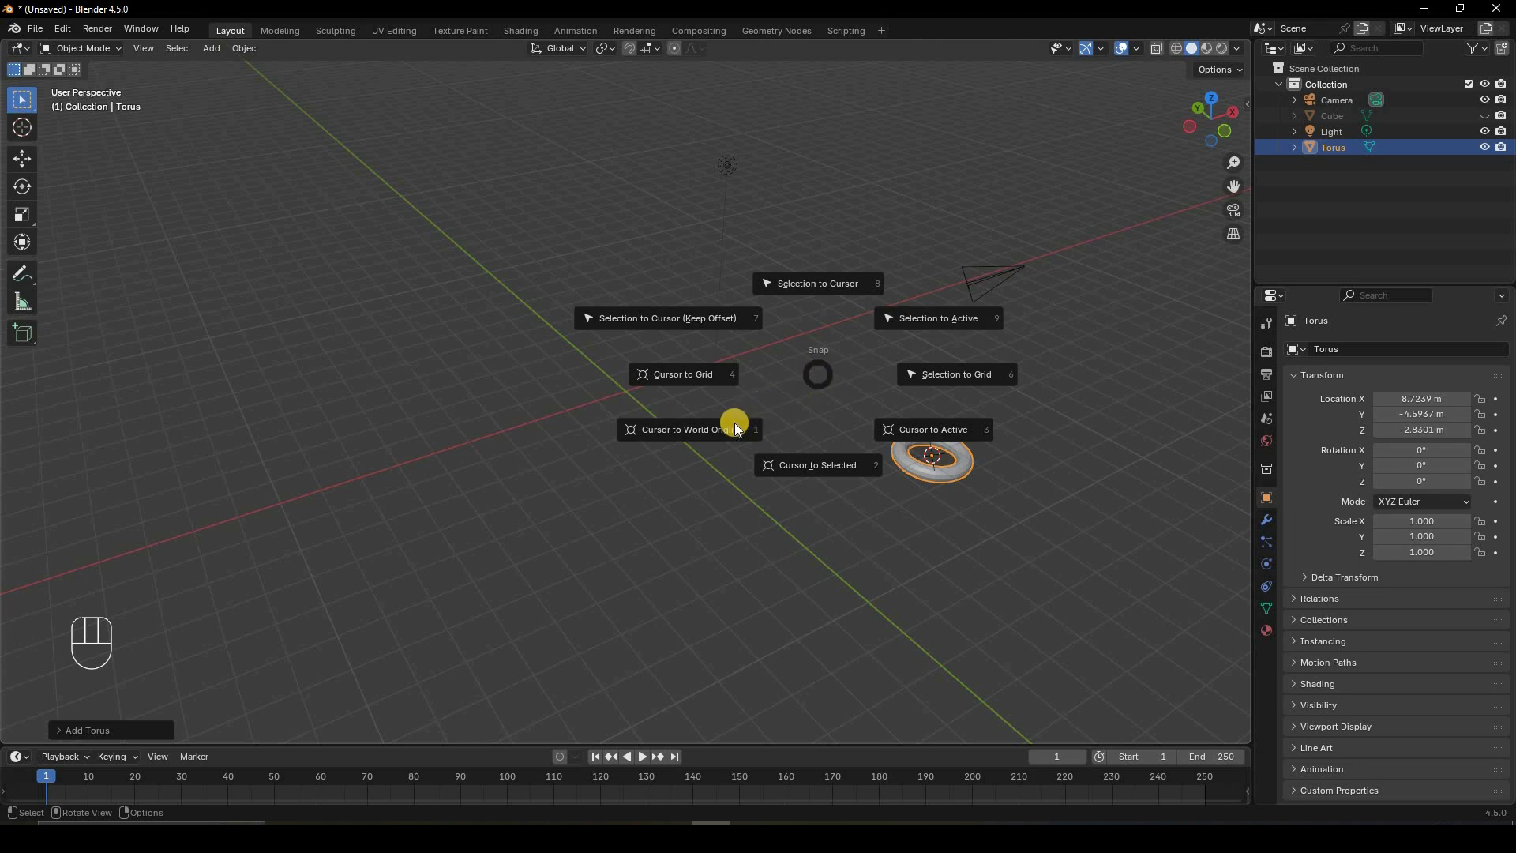
pyautogui.click(686, 430)
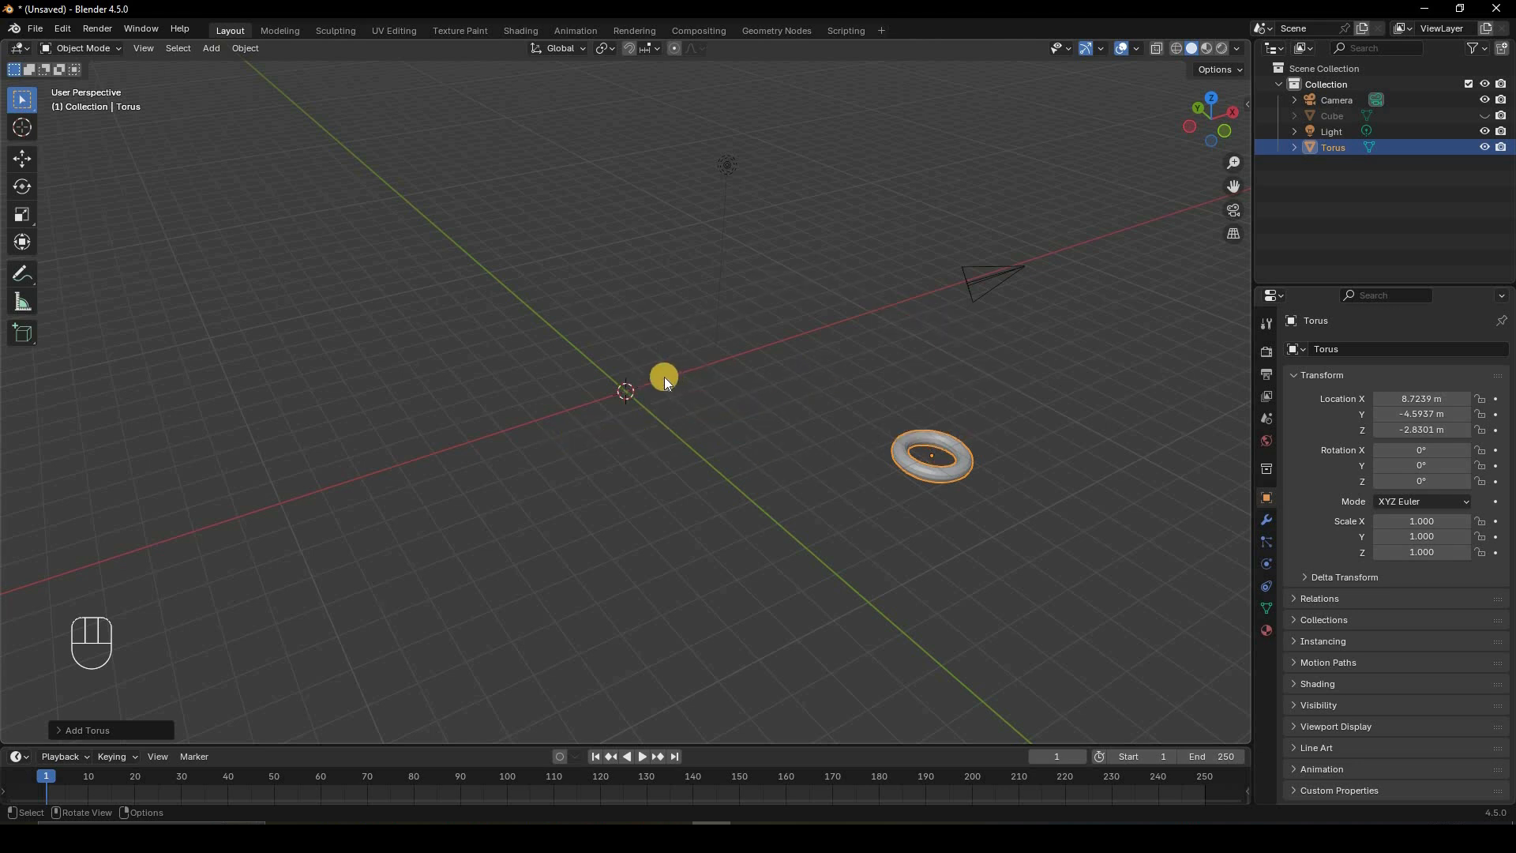
pyautogui.moveTo(665, 377); pyautogui.dragTo(660, 438, button='middle')
pyautogui.press('Delete')
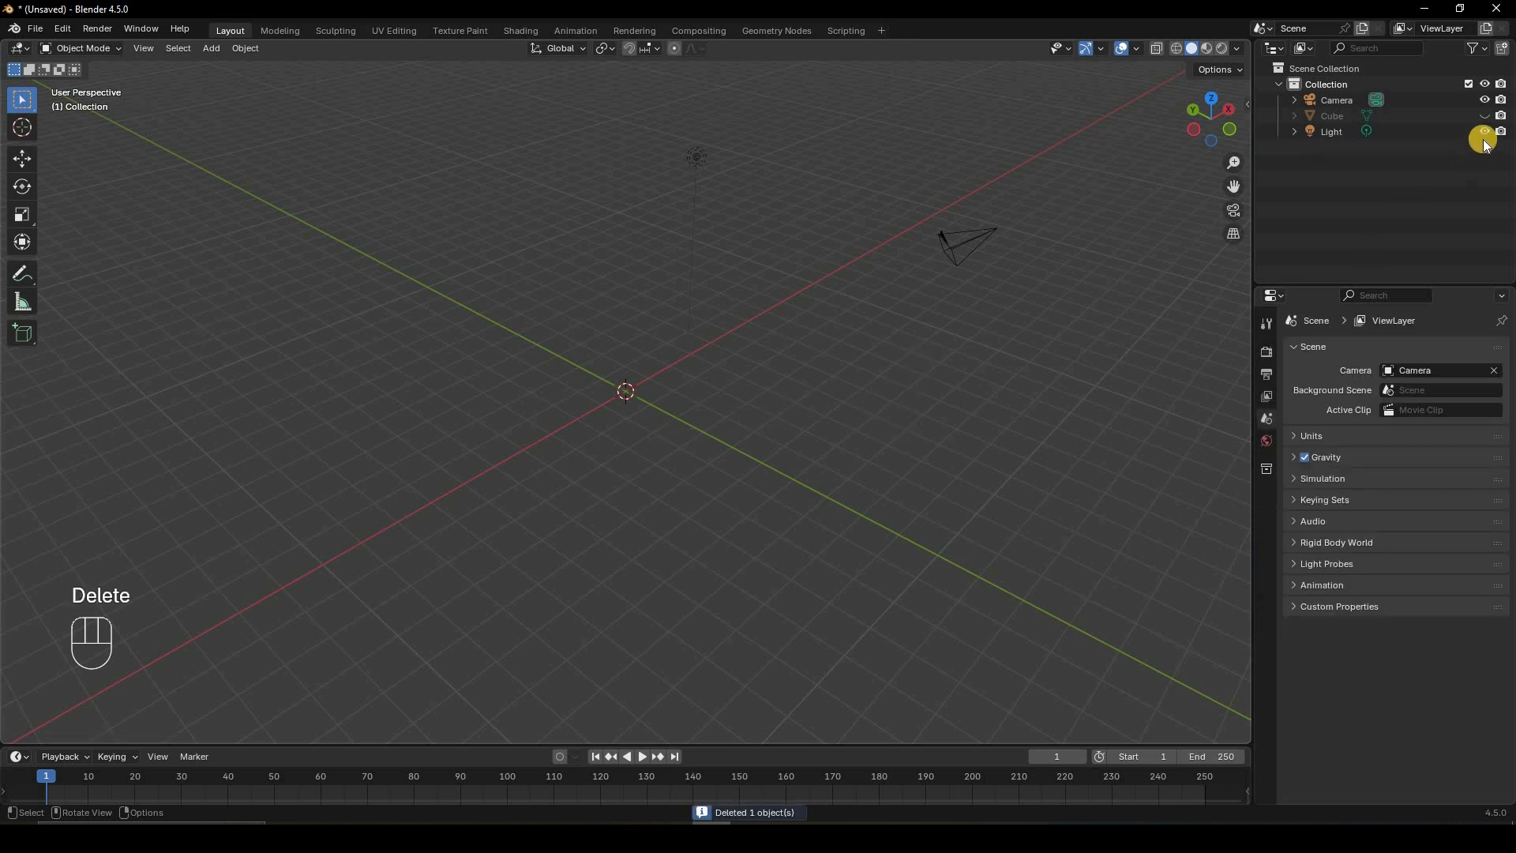
# - Unhide the cube, select it and switch it to Edit Mode
pyautogui.click(1485, 115)
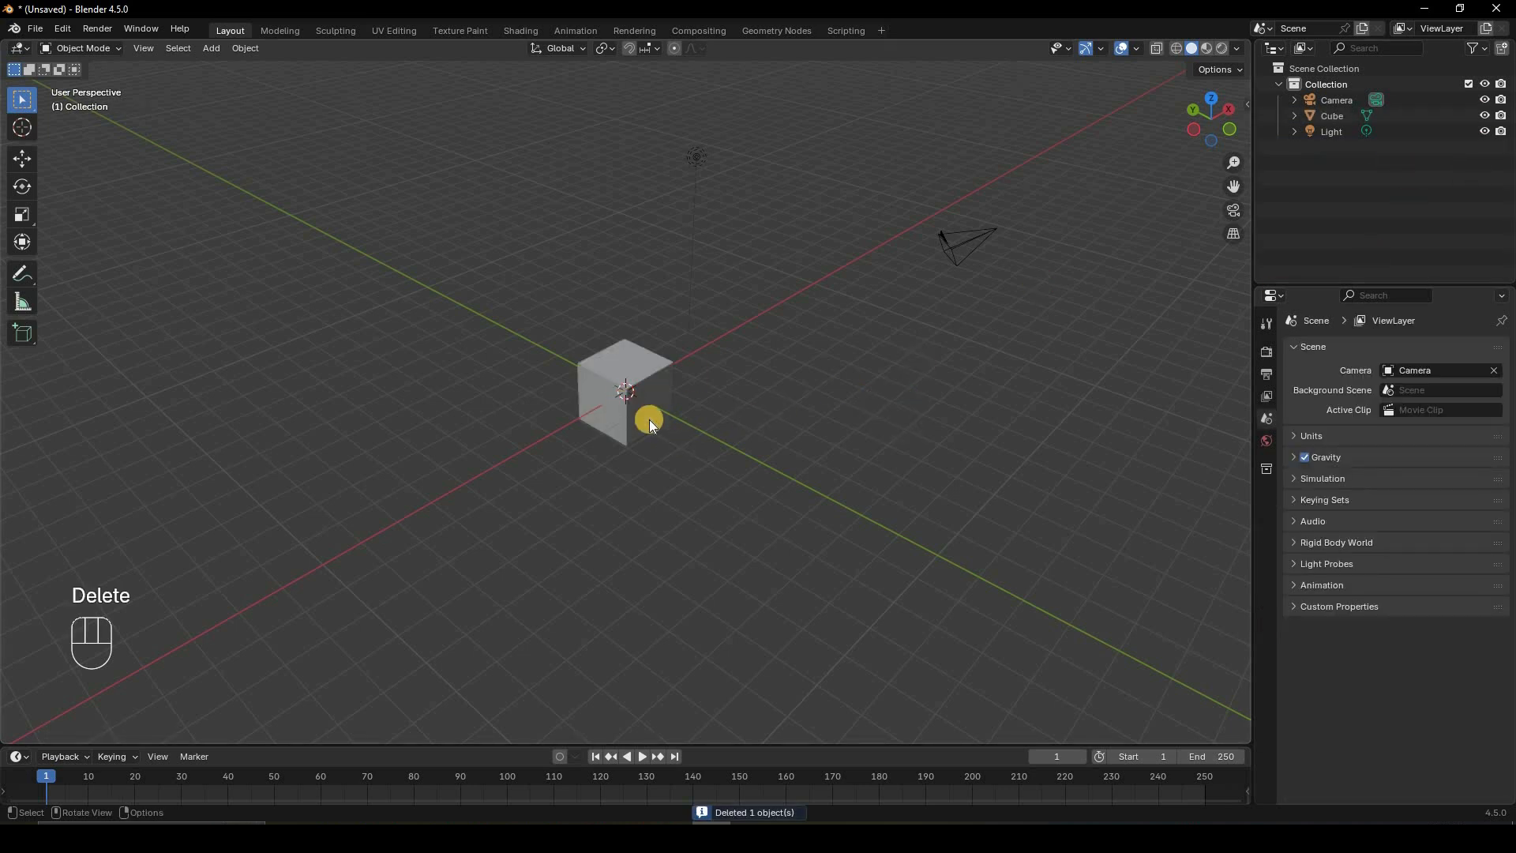
pyautogui.click(649, 419)
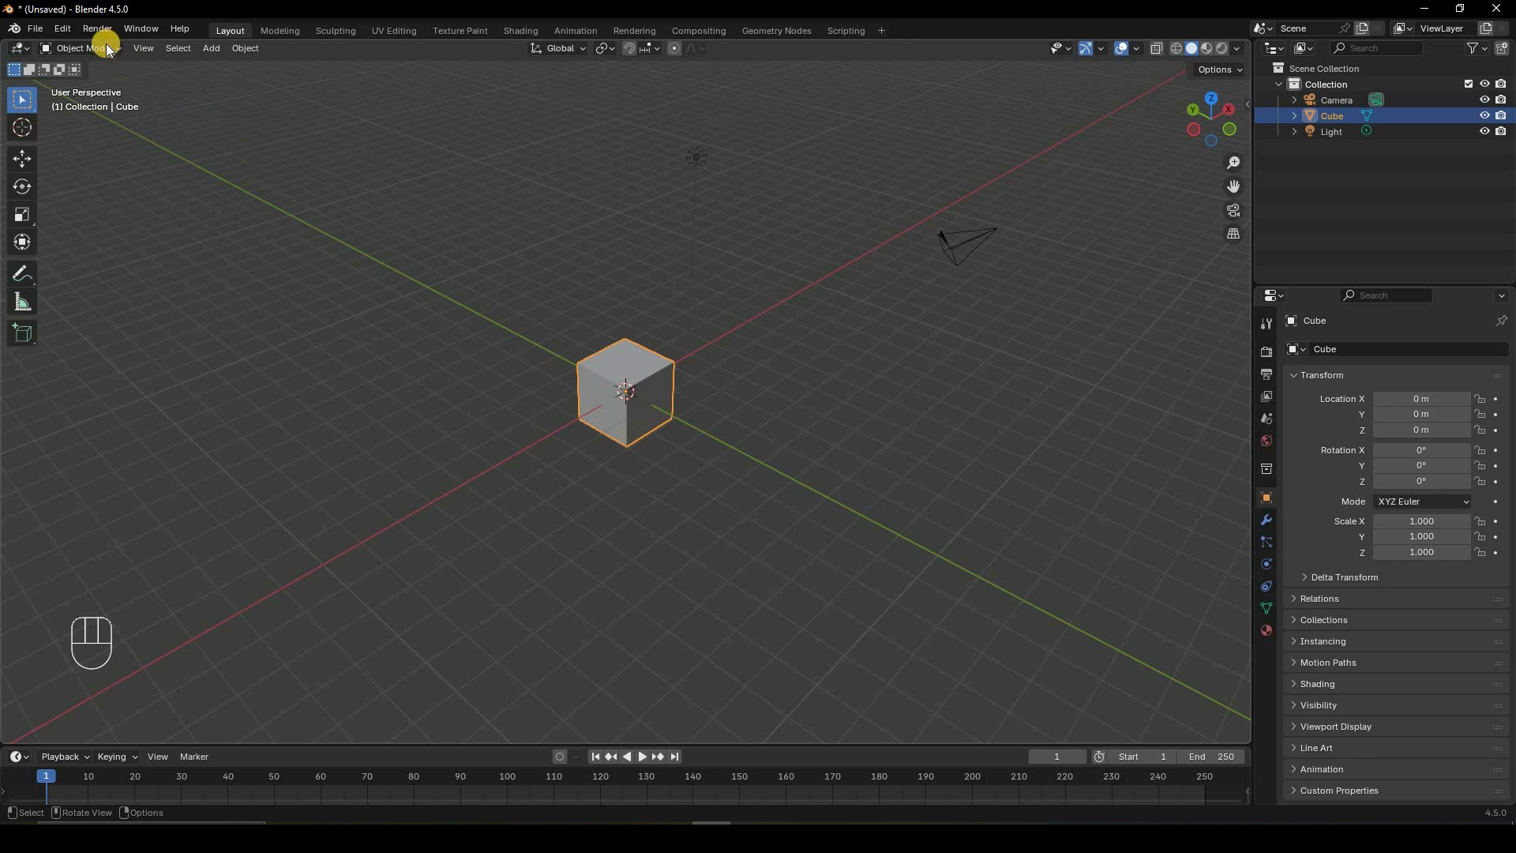
pyautogui.click(81, 48)
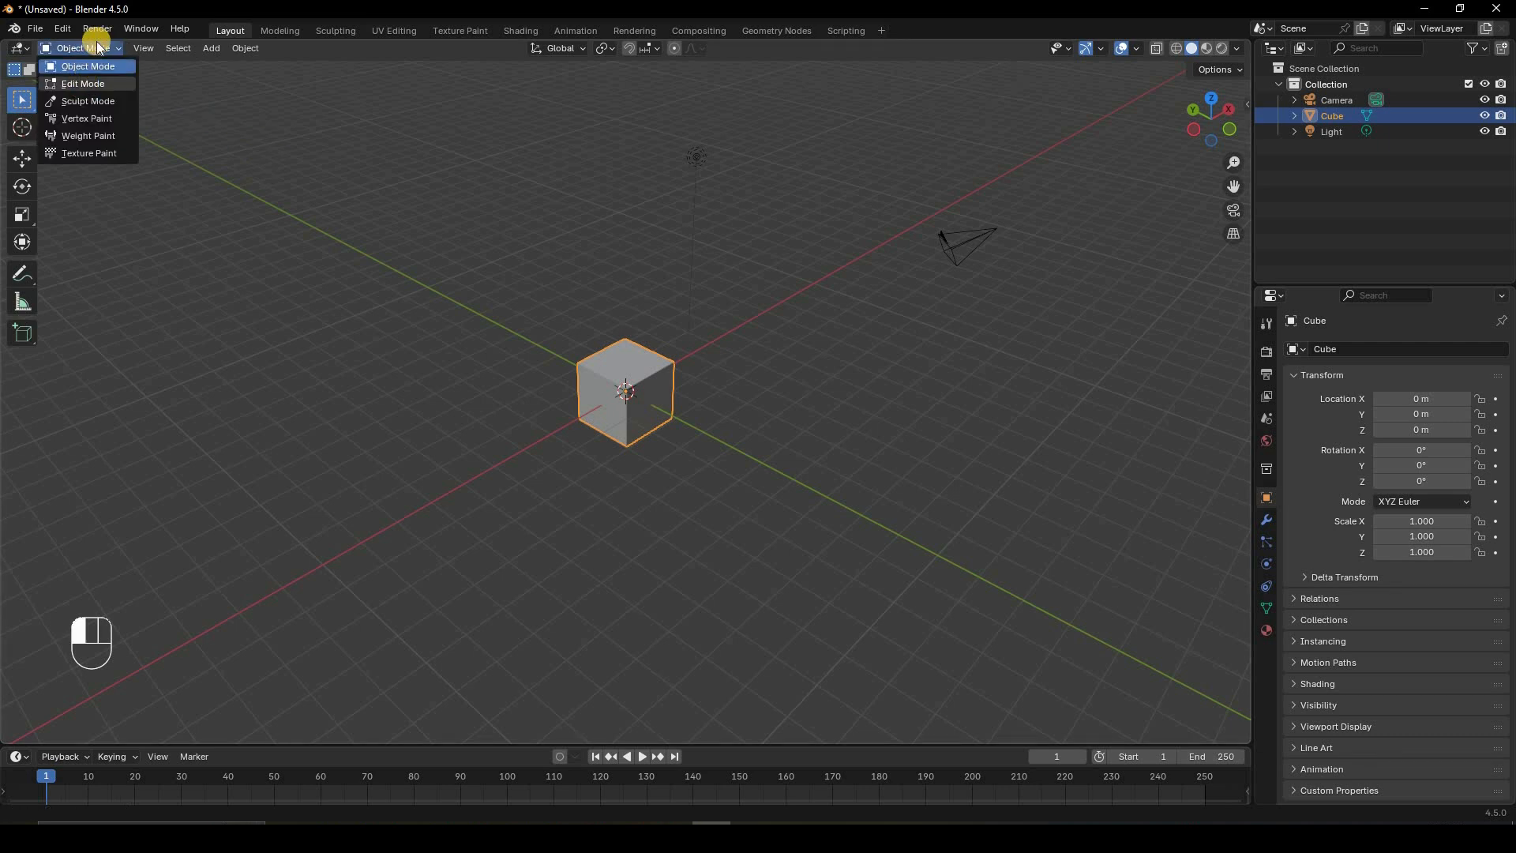
pyautogui.press('Tab')
pyautogui.press('Tab')
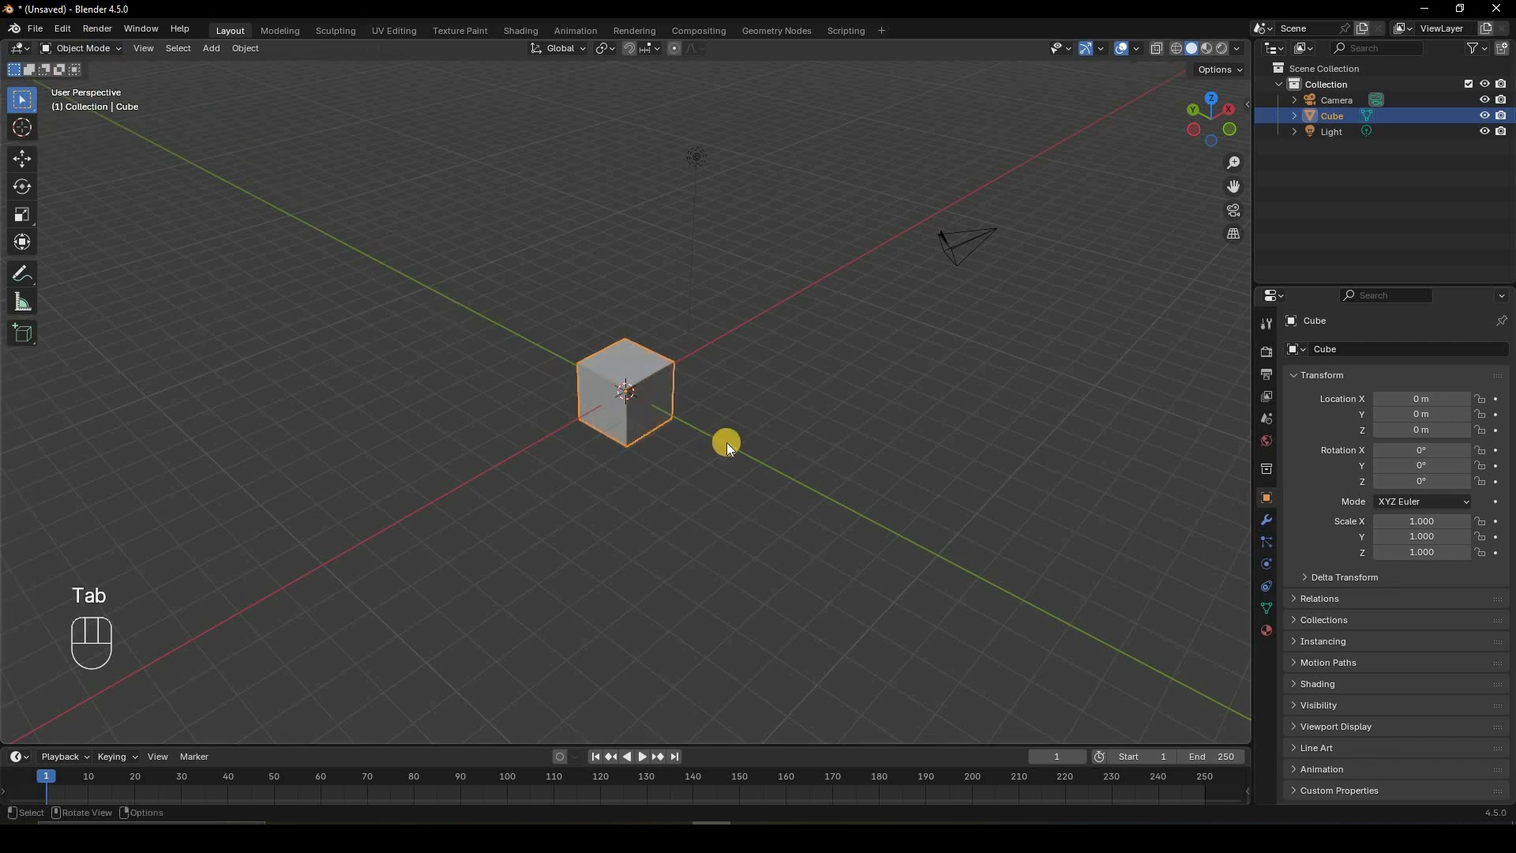
pyautogui.press('Tab')
pyautogui.press('Tab')
pyautogui.press('Tab')
pyautogui.press('Tab')
pyautogui.press('Tab')
pyautogui.scroll(3, 738, 493)
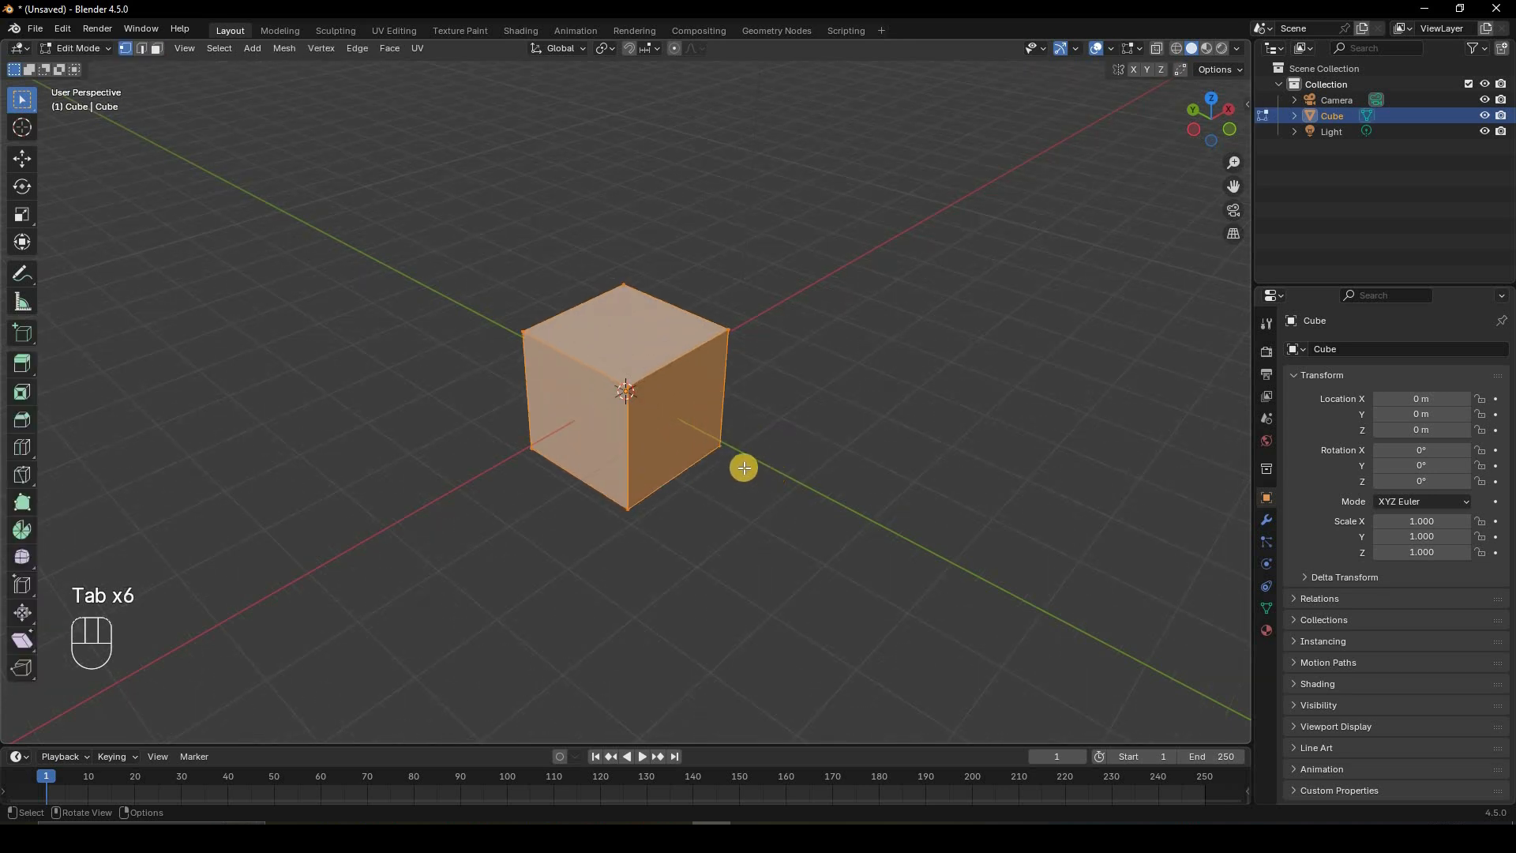
# - Select only the upper corner vertex of the cube nearest the view
pyautogui.moveTo(744, 468); pyautogui.dragTo(609, 339, button='middle')
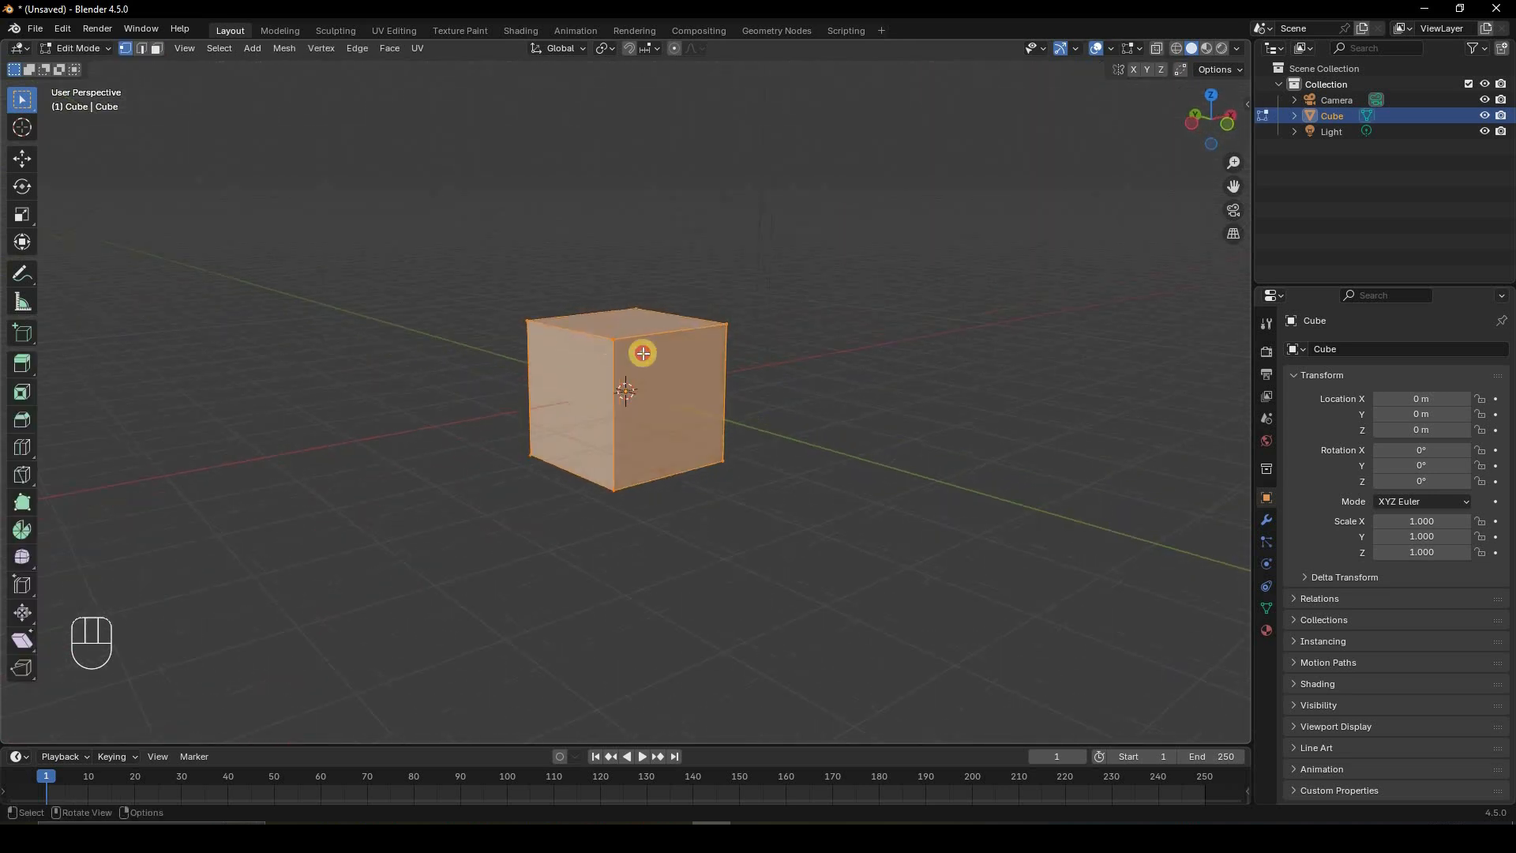
pyautogui.click(716, 332)
pyautogui.click(617, 332)
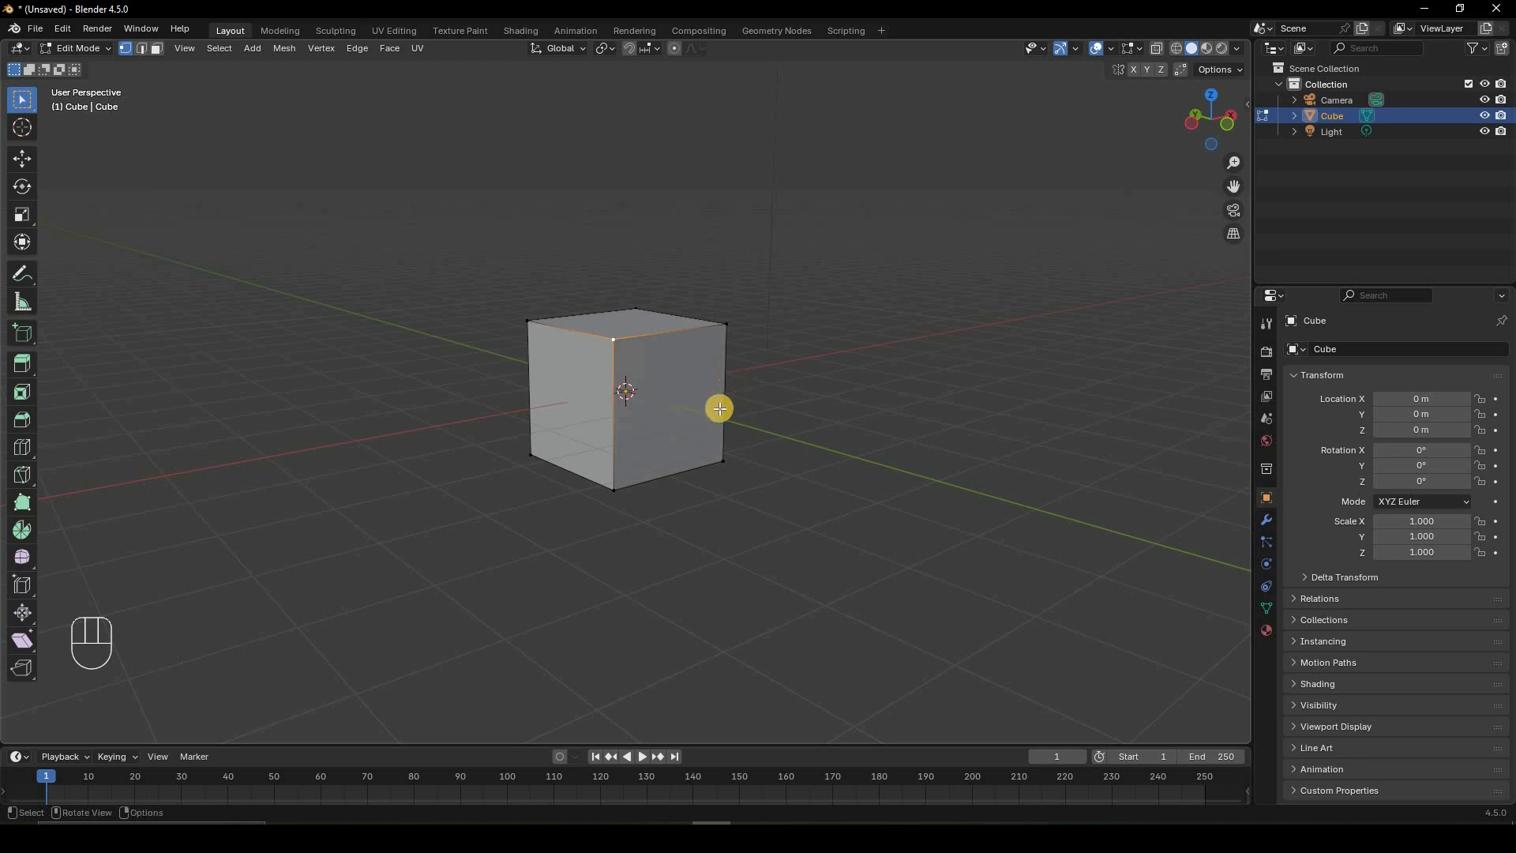
# - Add a UV sphere to the cube's mesh at the 3D cursor
pyautogui.moveTo(719, 408); pyautogui.dragTo(993, 351, button='middle')
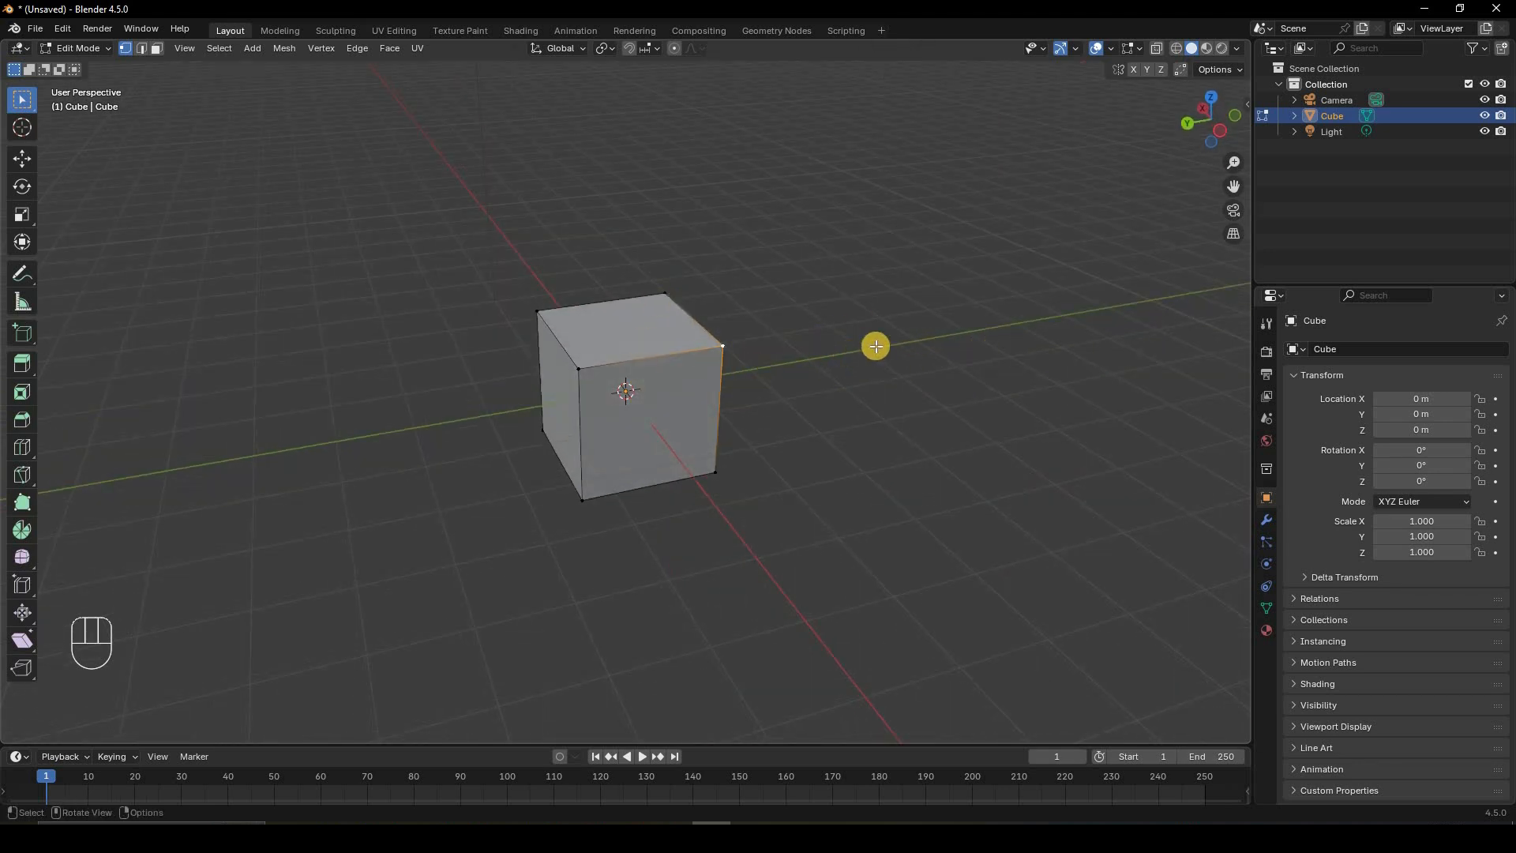
pyautogui.moveTo(875, 346); pyautogui.dragTo(868, 340, button='middle')
pyautogui.hotkey('shift', 'a')
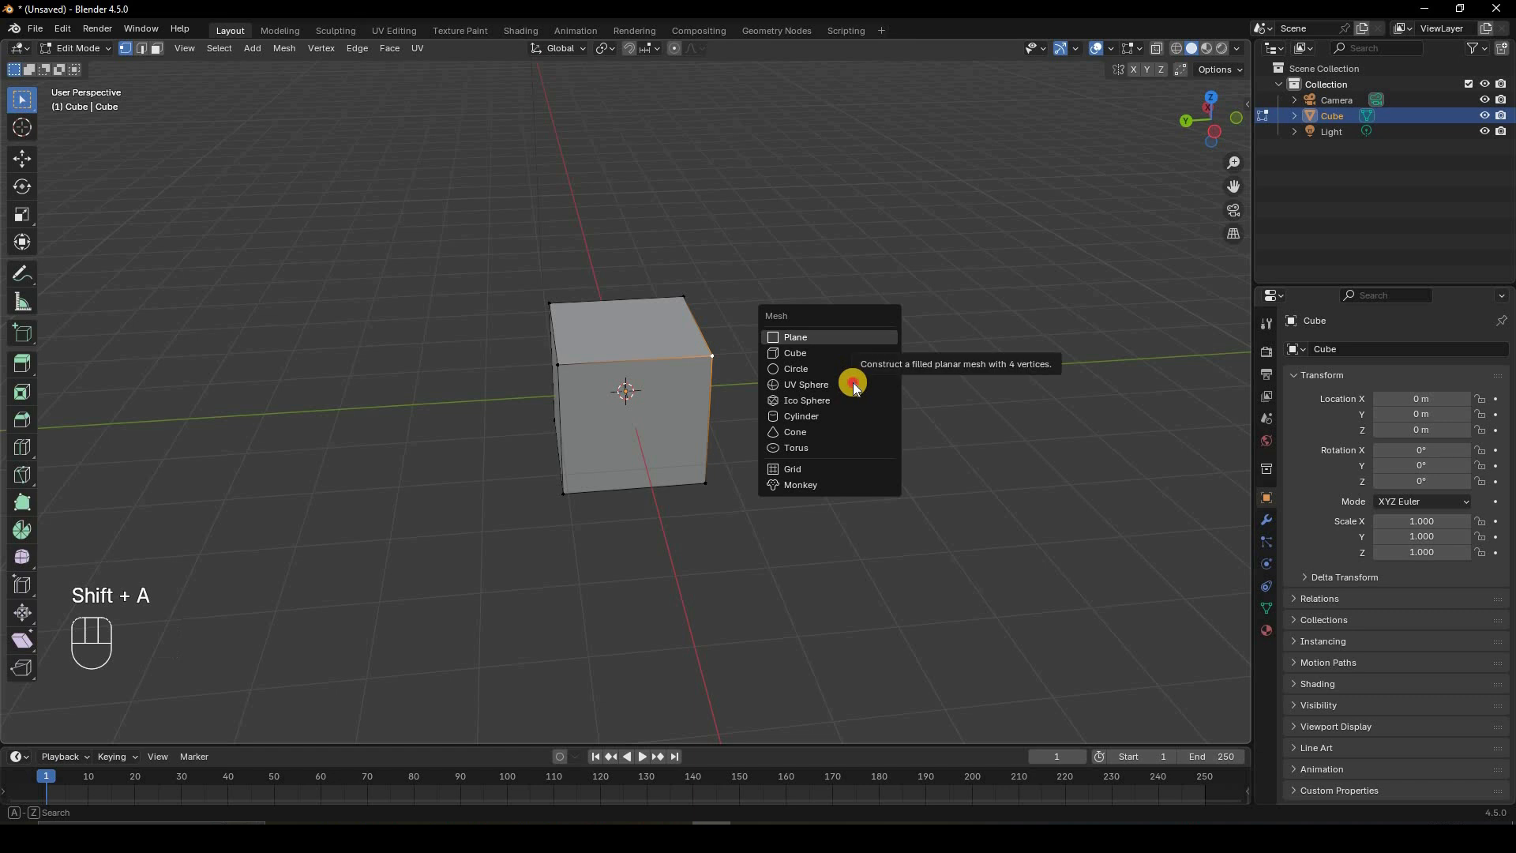
pyautogui.click(850, 385)
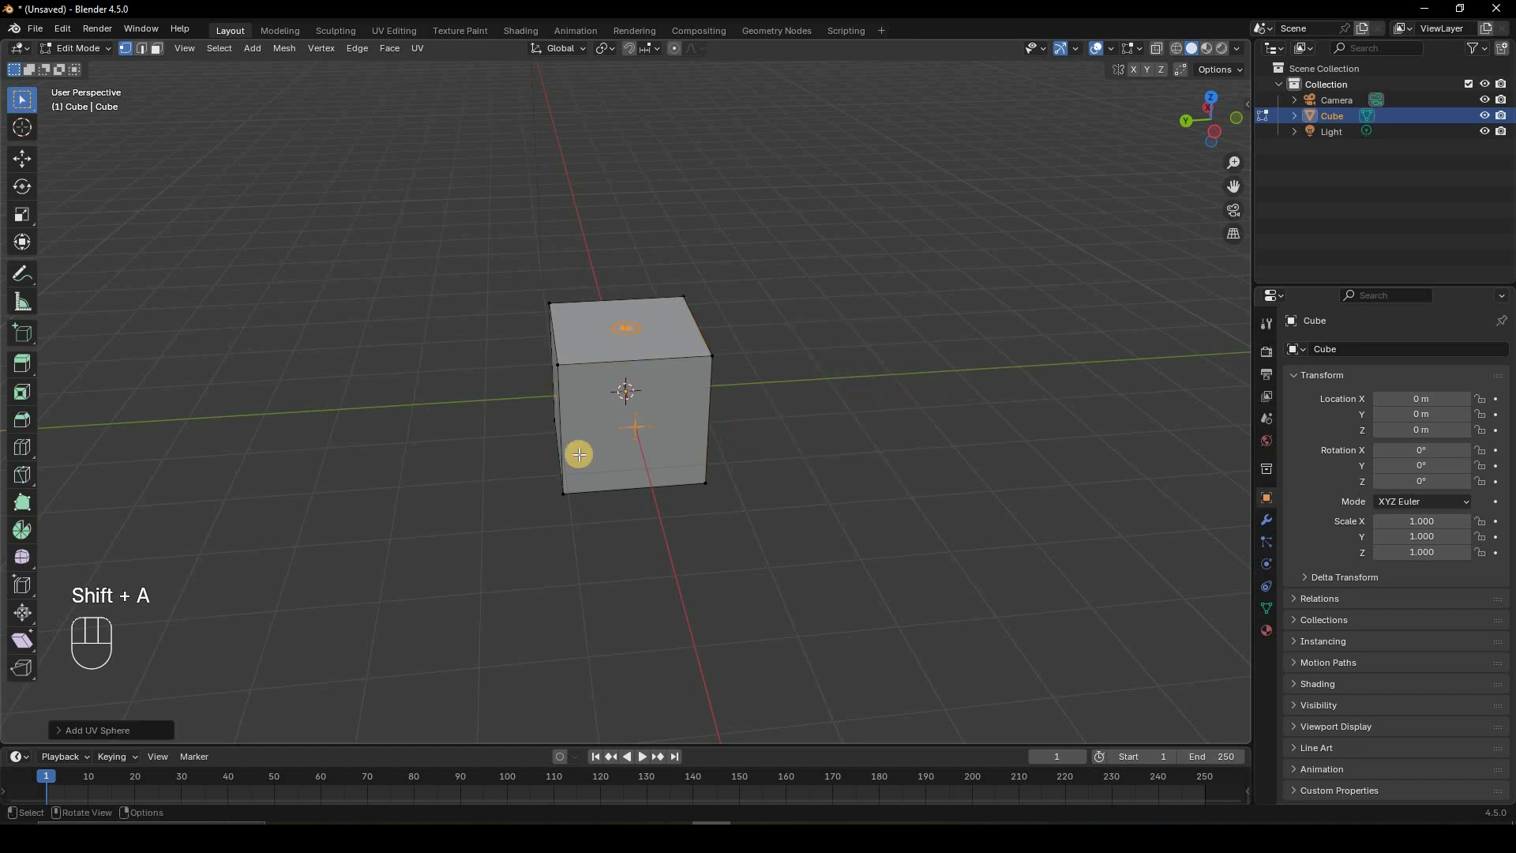
# - Display the mesh in wireframe shading and look at it from the top orthographic view
pyautogui.press('KP_7')
pyautogui.press('KP_4')
pyautogui.press('z')
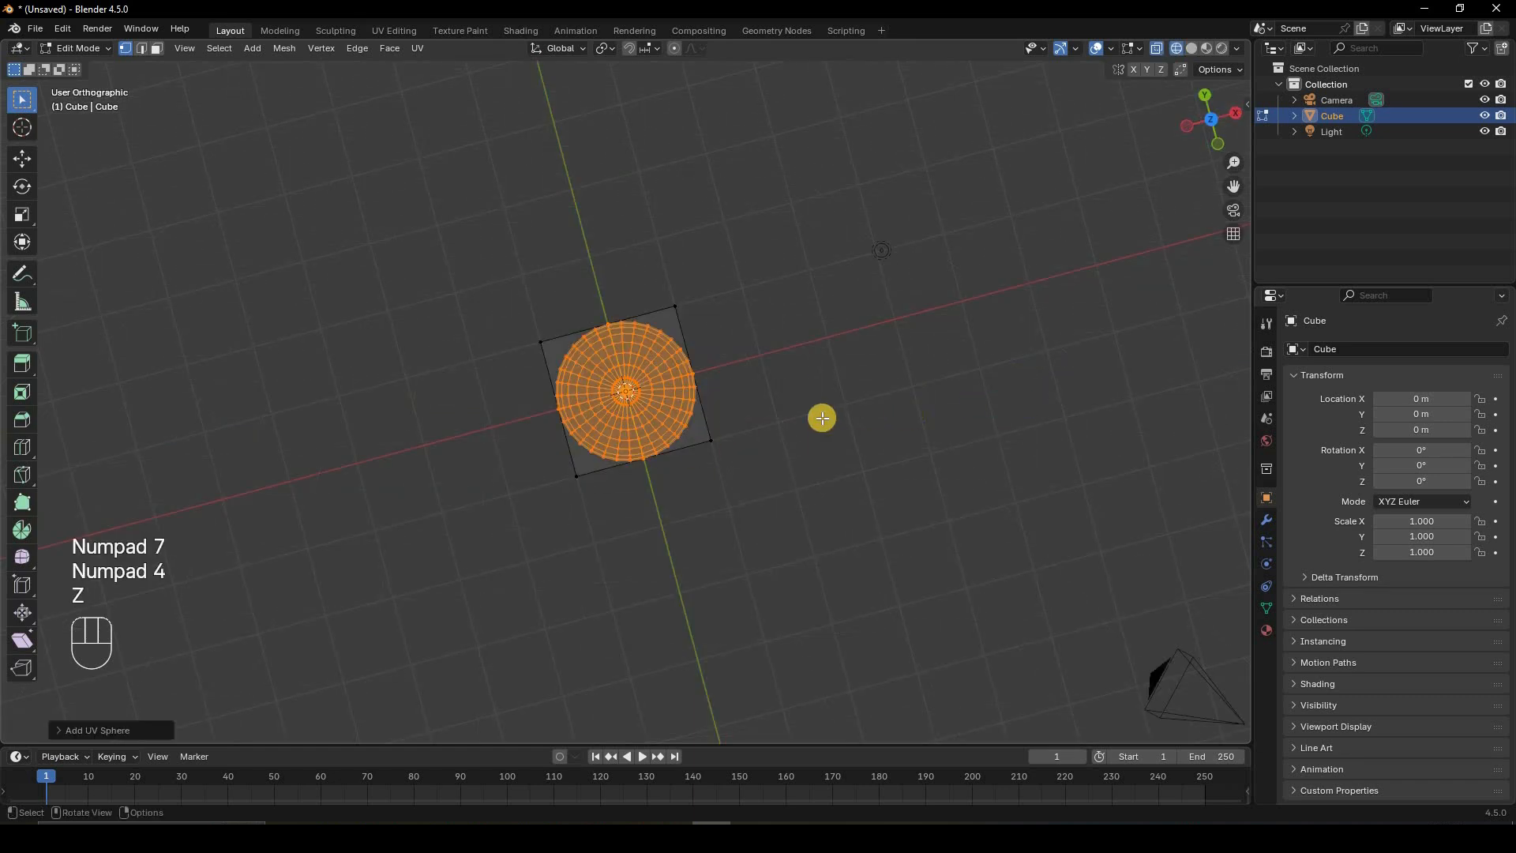
pyautogui.press('KP_7')
pyautogui.press('z')
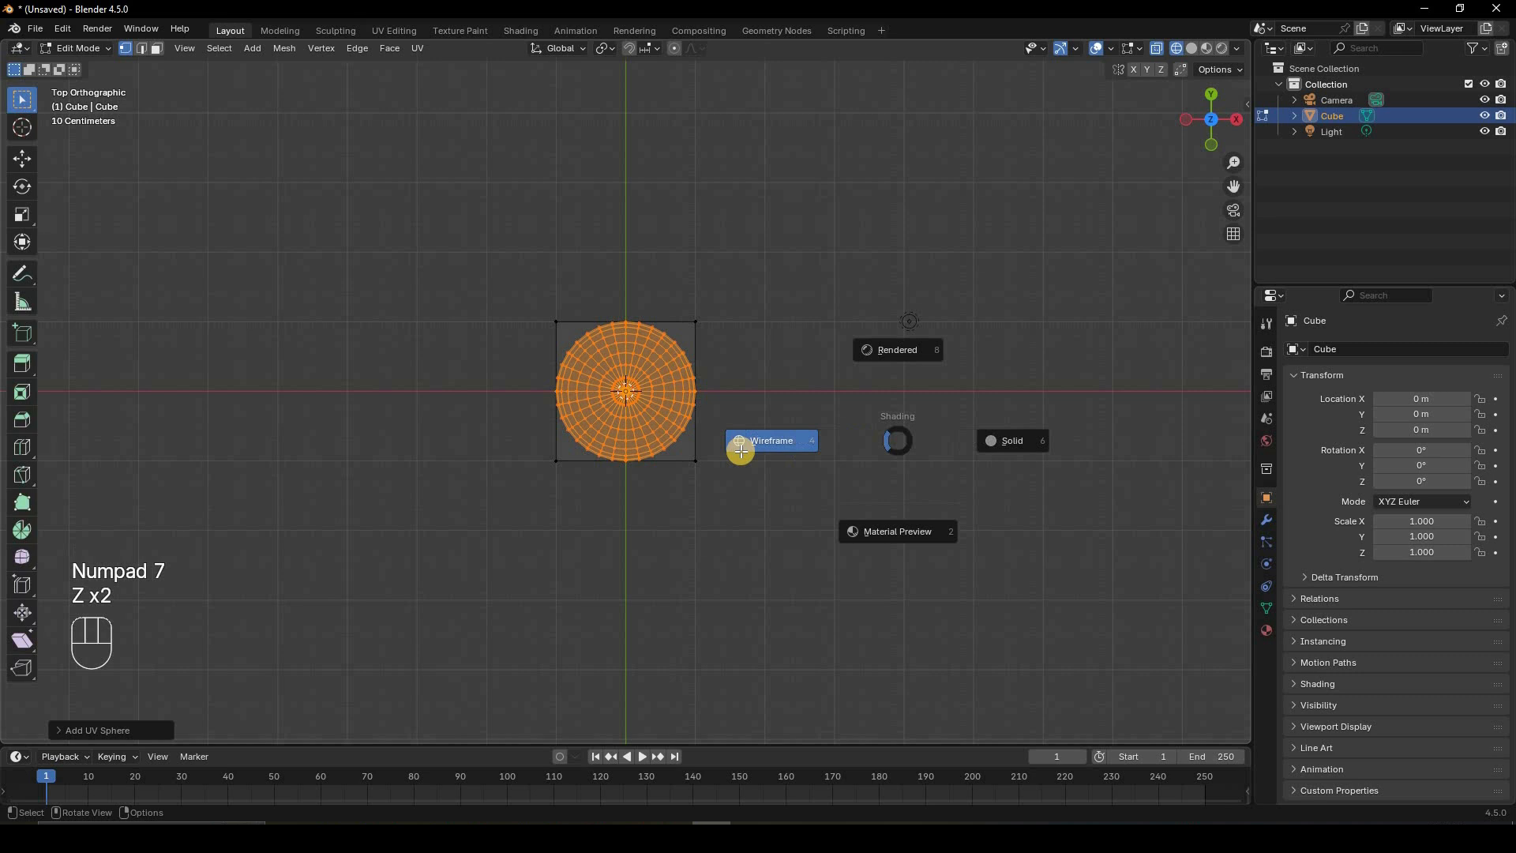
pyautogui.click(740, 451)
pyautogui.press('z')
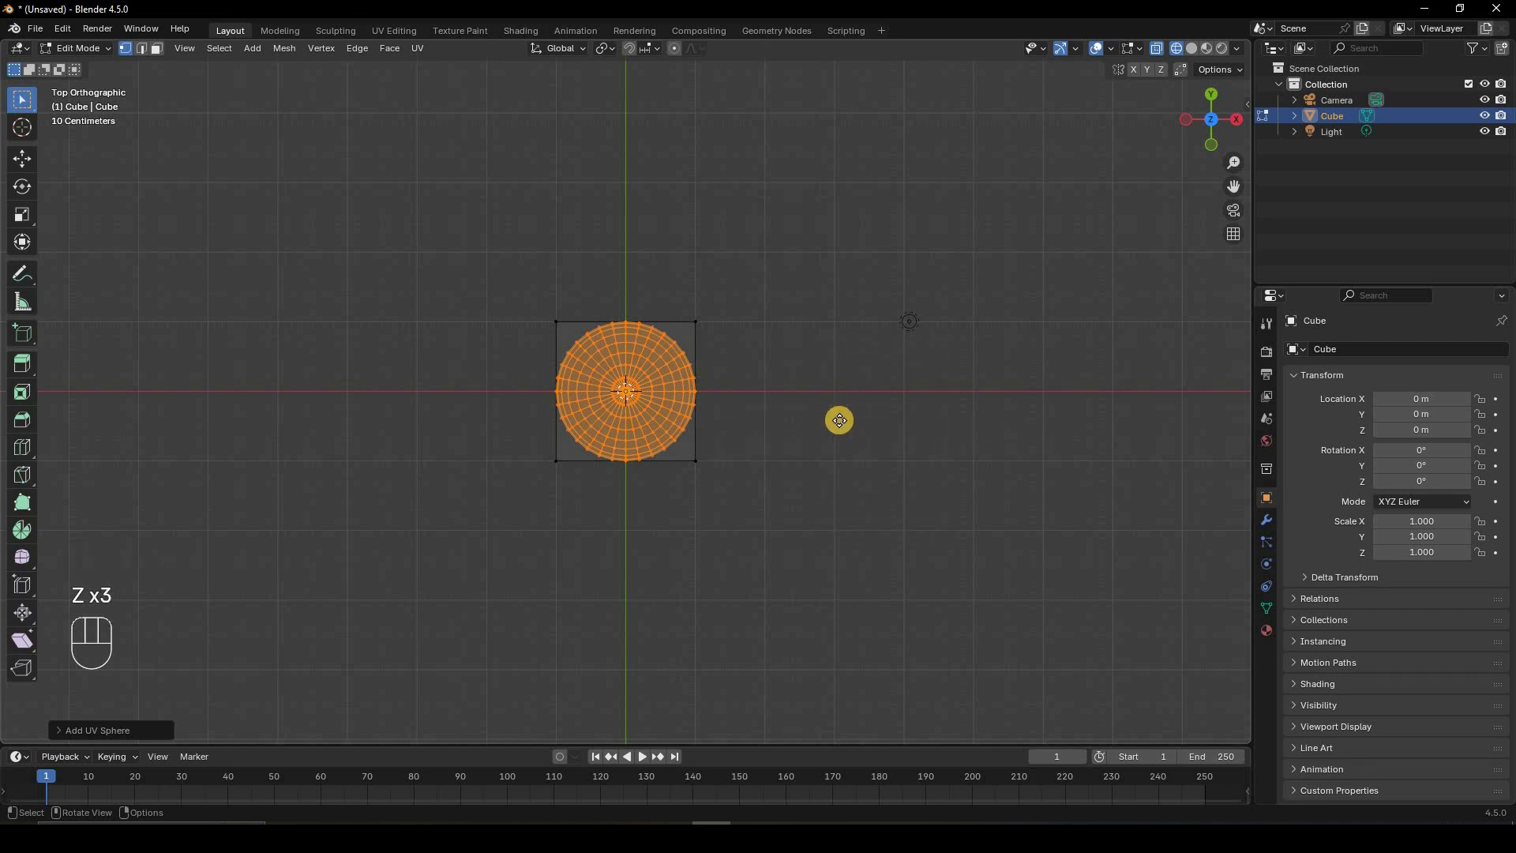
# - Try to bring the UV sphere to the cube's corner by moving it along the Y axis and along the X axis
pyautogui.press('g')
pyautogui.press('y')
pyautogui.click(899, 459)
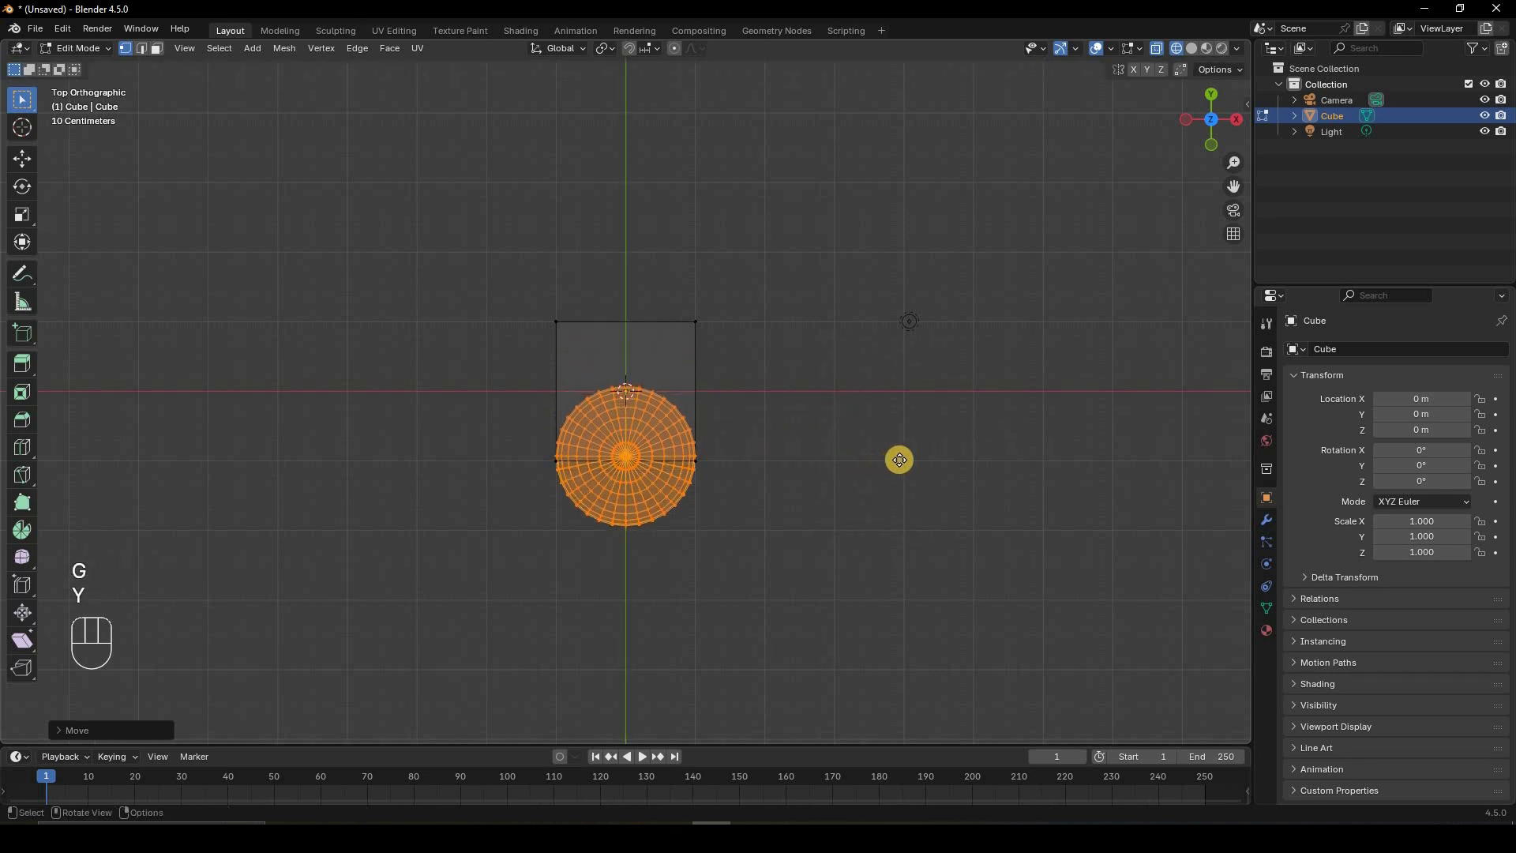
pyautogui.press('g')
pyautogui.press('x')
pyautogui.moveTo(873, 365); pyautogui.dragTo(921, 349, button='middle')
# - Undo the UV sphere's moves and its addition
pyautogui.hotkey('ctrl', 'z')
pyautogui.hotkey('ctrl', 'z')
pyautogui.hotkey('ctrl', 'z')
# - Snap the 3D cursor to the selected corner vertex of the cube
pyautogui.hotkey('shift', 's')
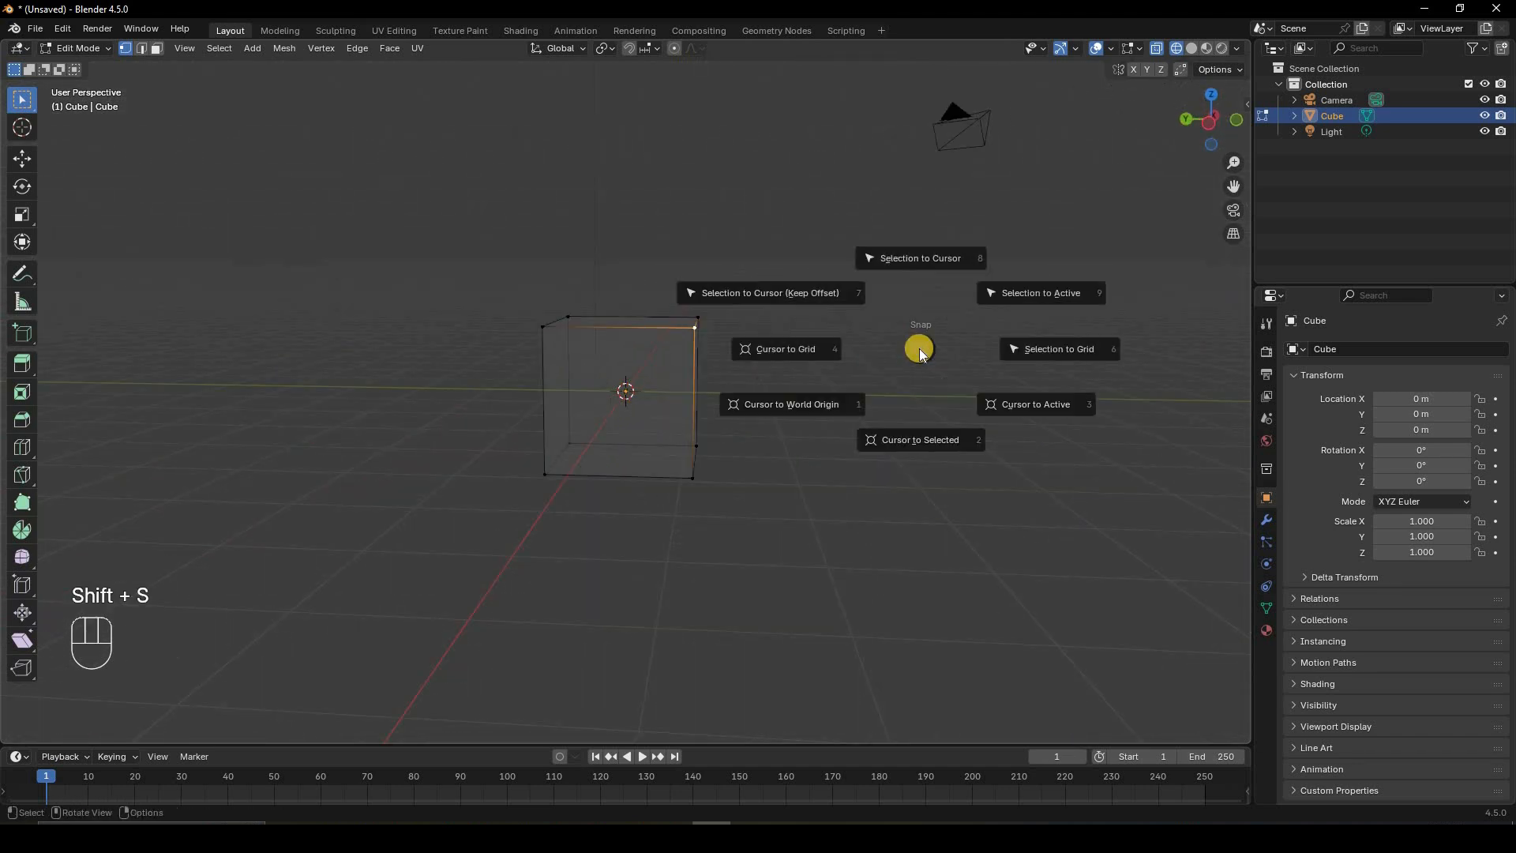
pyautogui.click(919, 437)
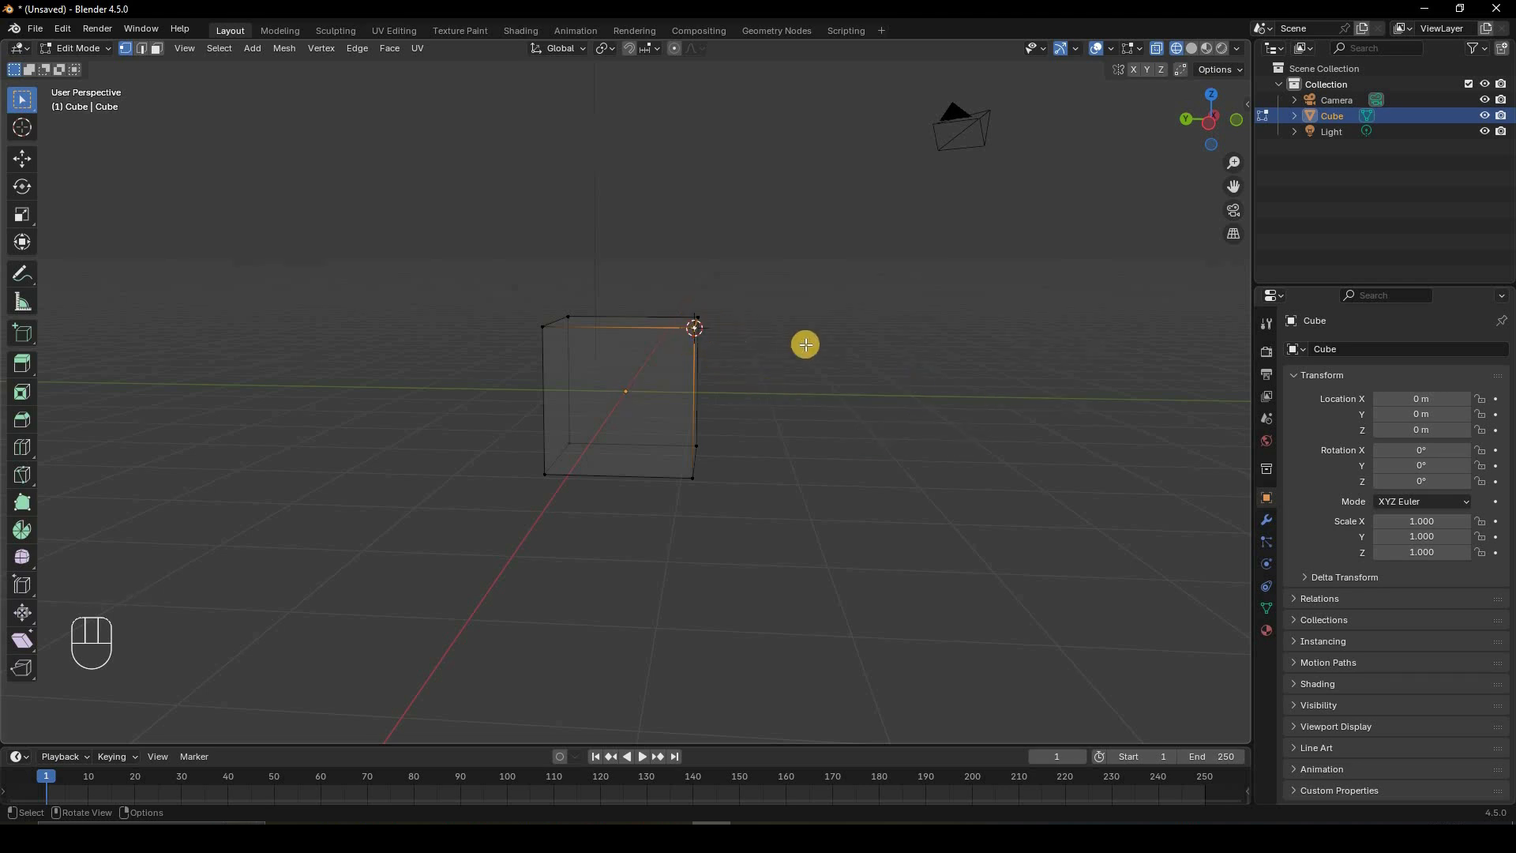
# - Add a cylinder to the cube's mesh at the 3D cursor, switch to solid shading and return to Object Mode
pyautogui.hotkey('shift', 'a')
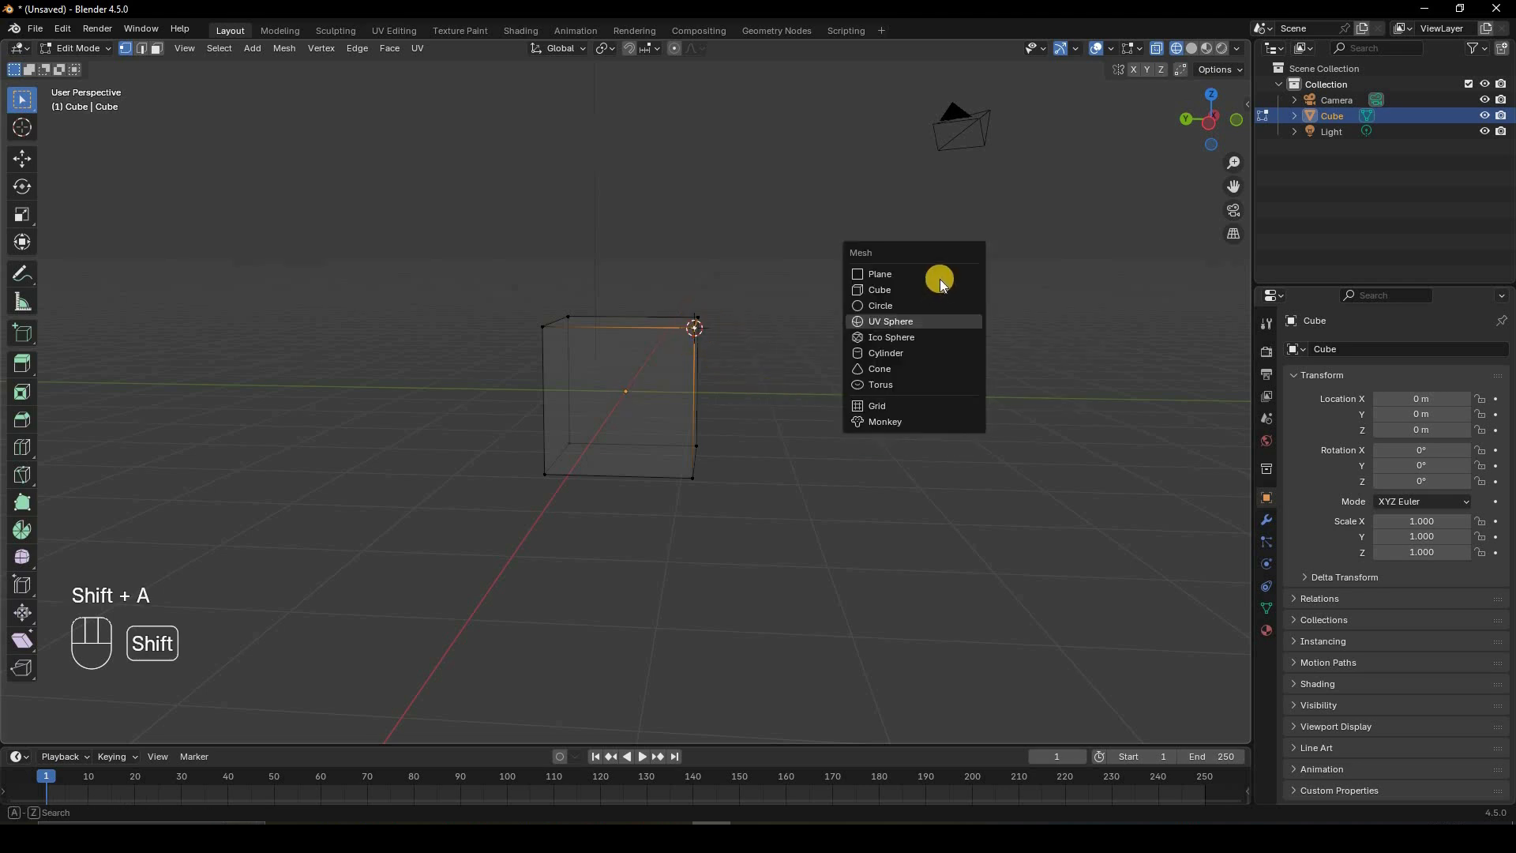
pyautogui.click(913, 348)
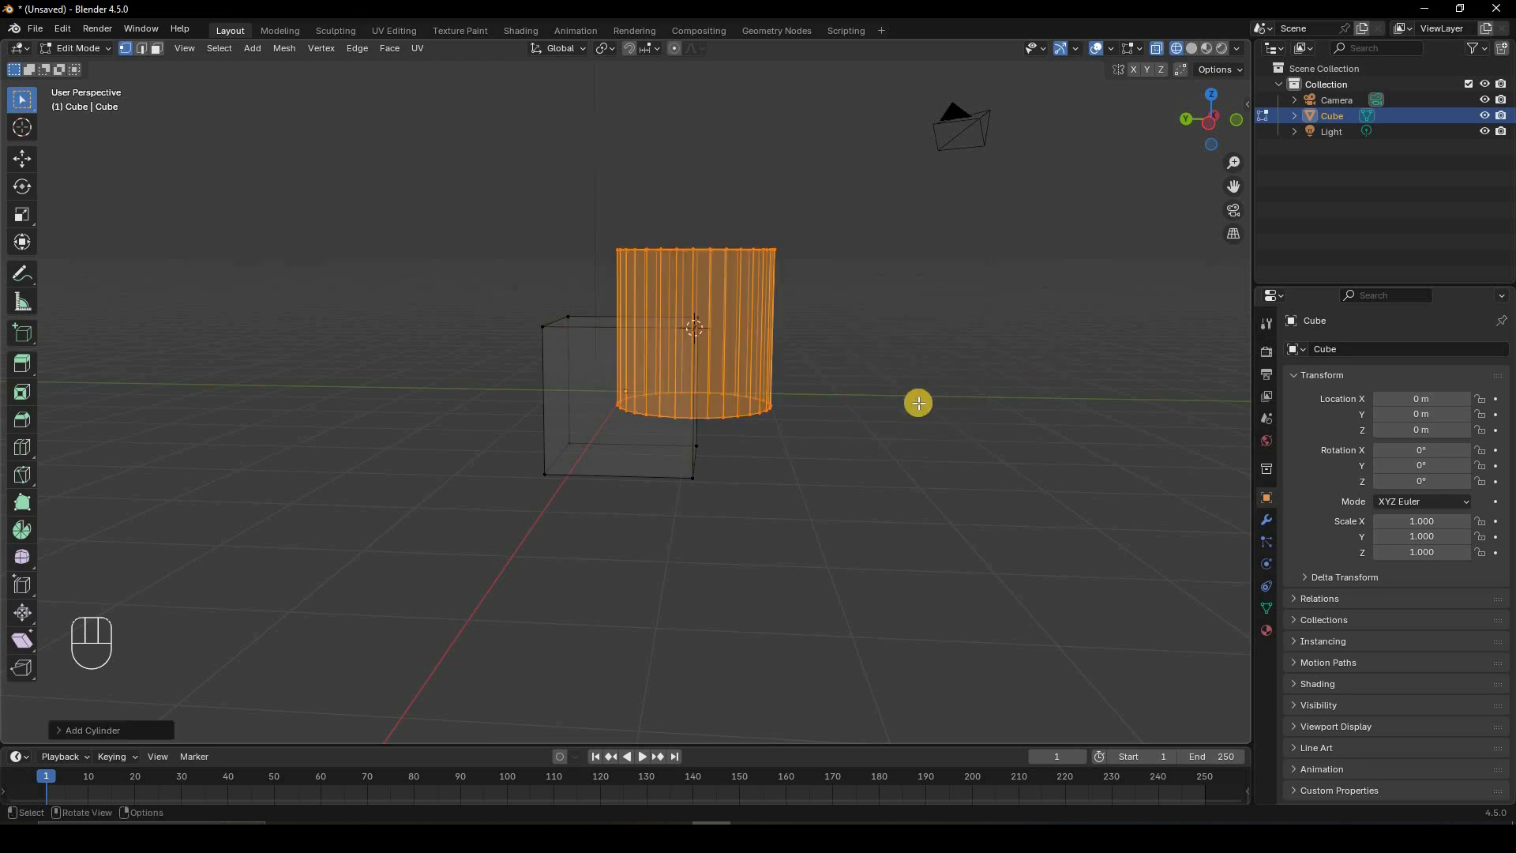
pyautogui.moveTo(757, 451); pyautogui.dragTo(758, 389, button='middle')
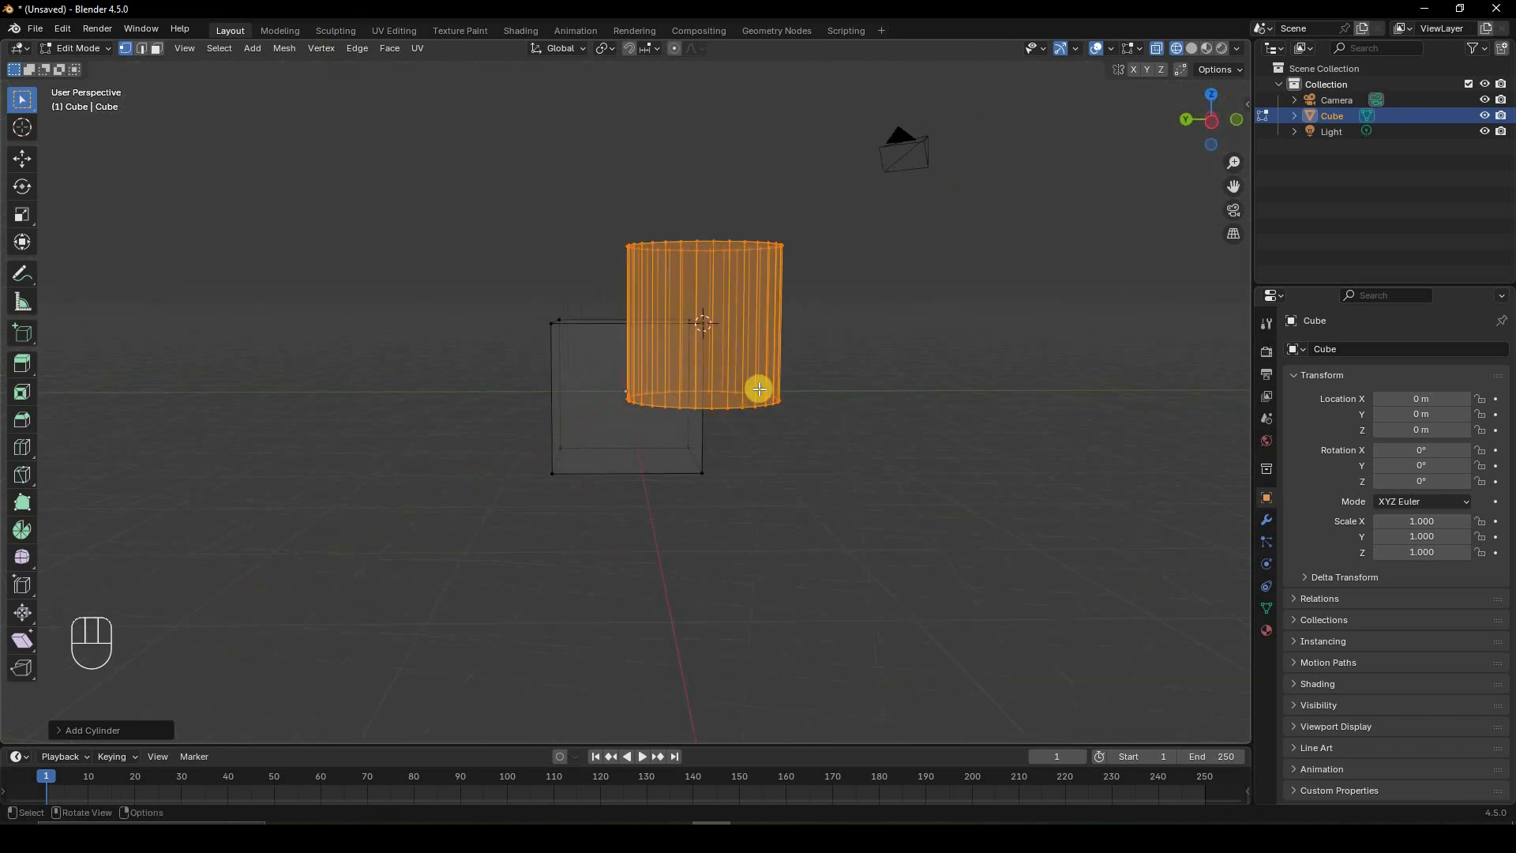
pyautogui.press('z')
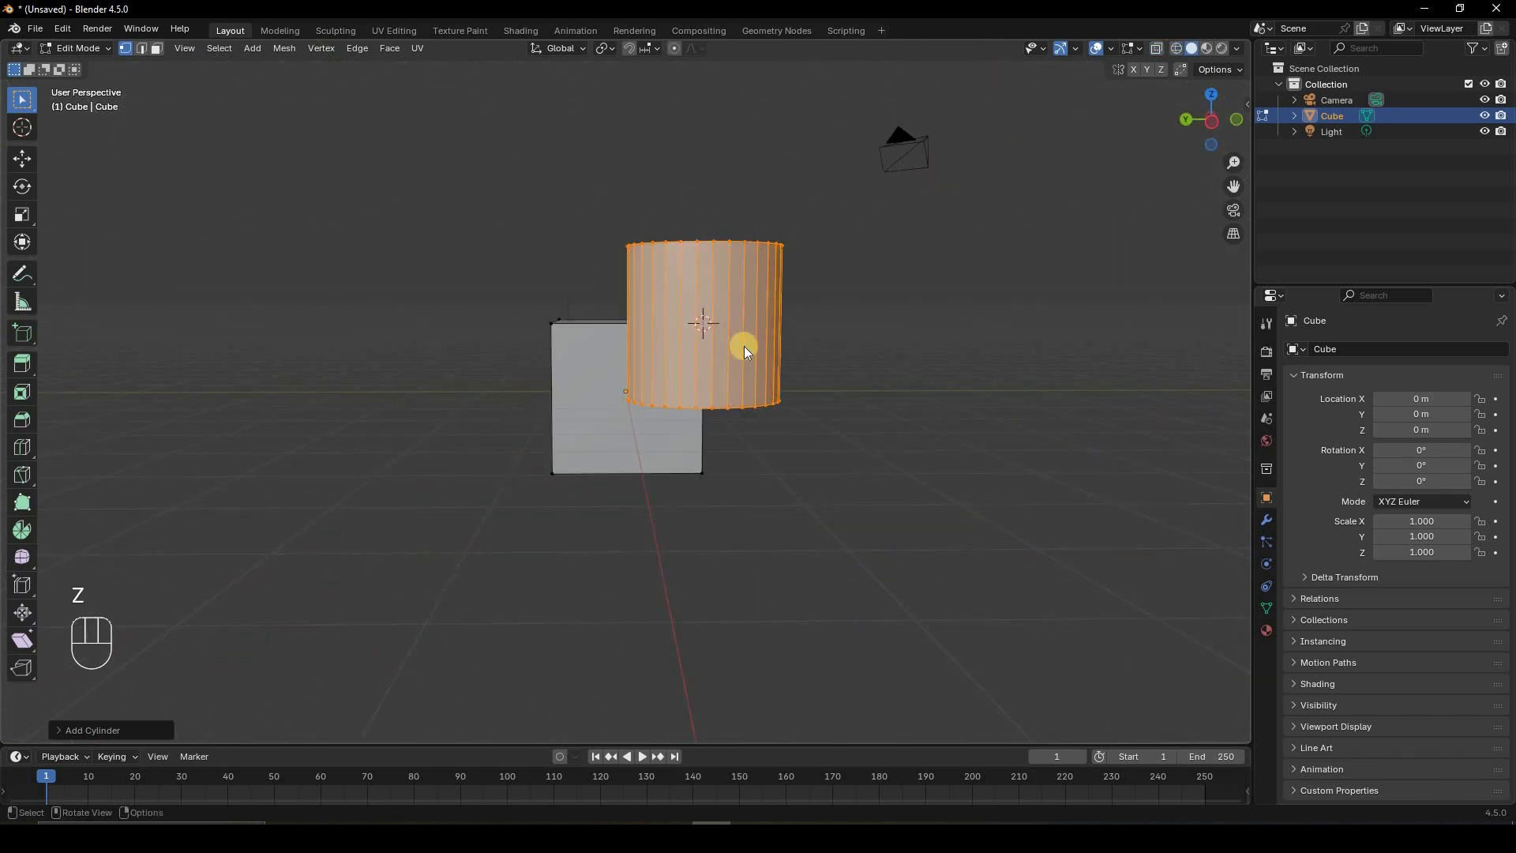
pyautogui.press('Tab')
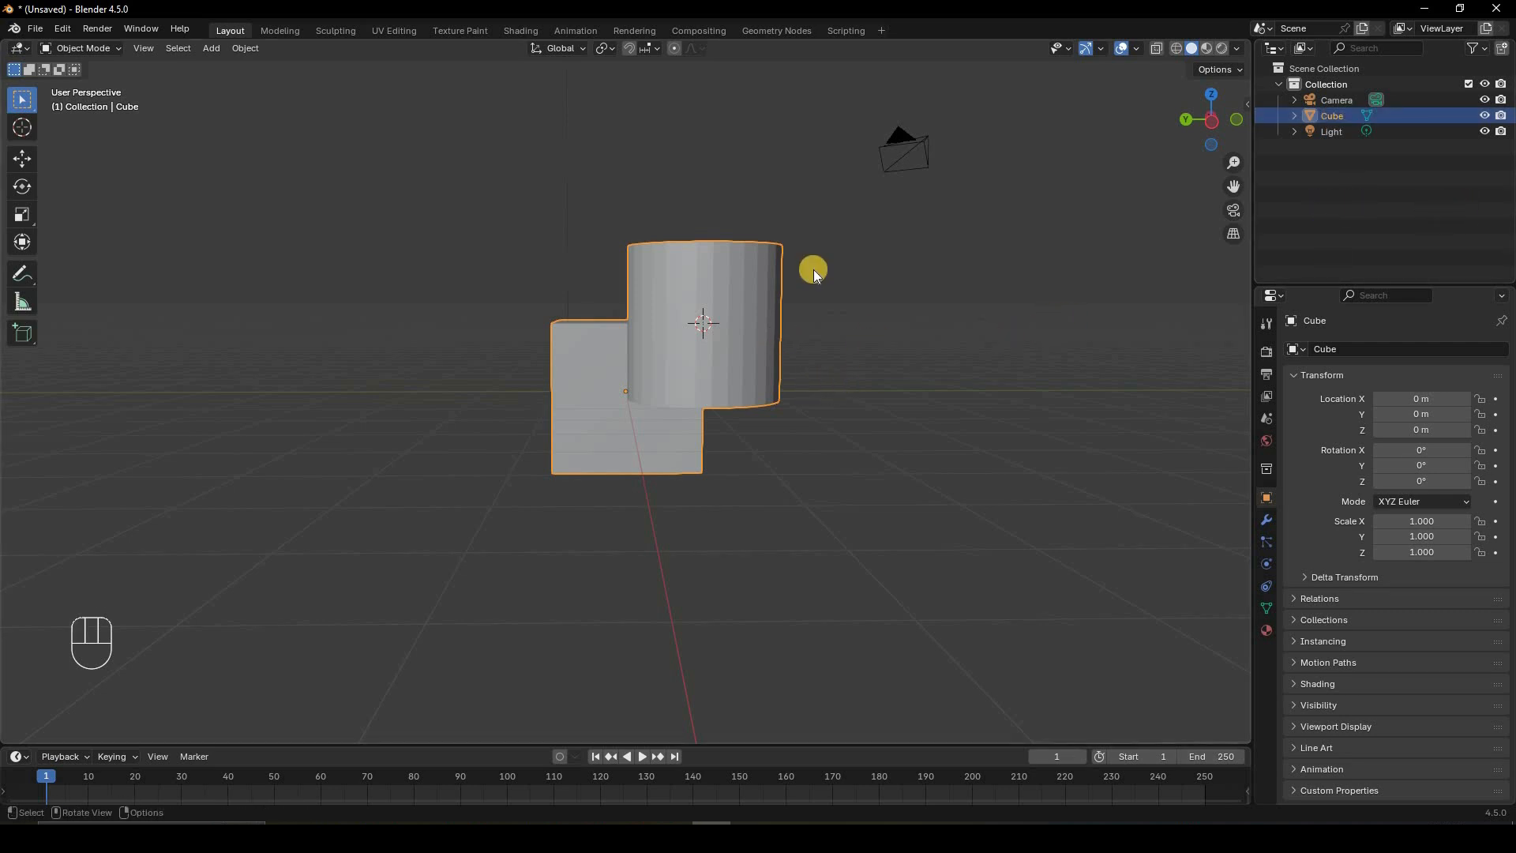
# - Add a separate cylinder object at the 3D cursor and move it along the X axis to about X -8.46 m
pyautogui.hotkey('shift', 'a')
pyautogui.moveTo(823, 270)
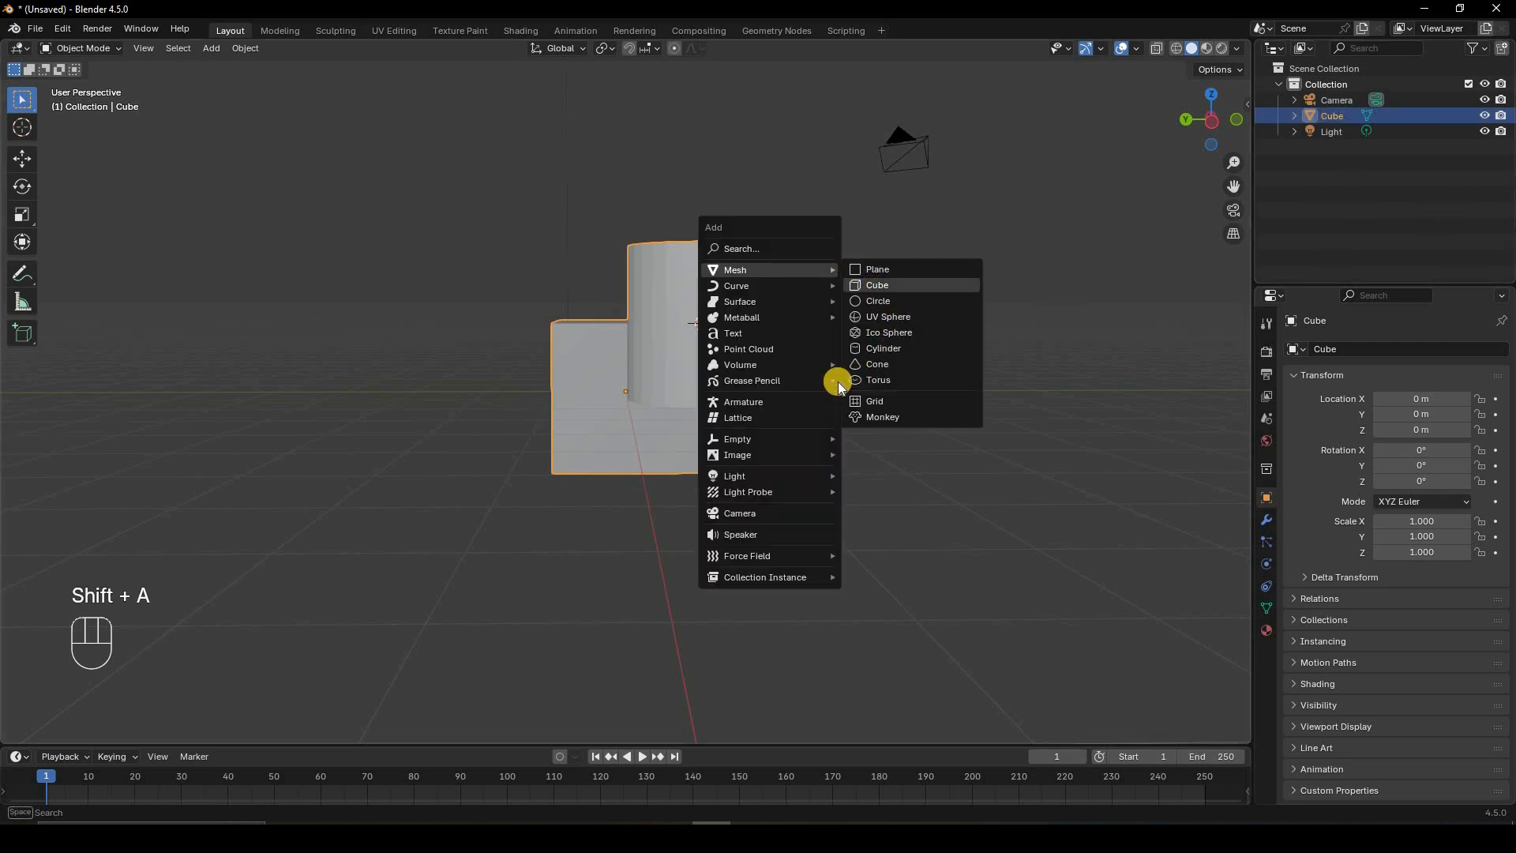
pyautogui.click(883, 348)
pyautogui.press('g')
pyautogui.press('x')
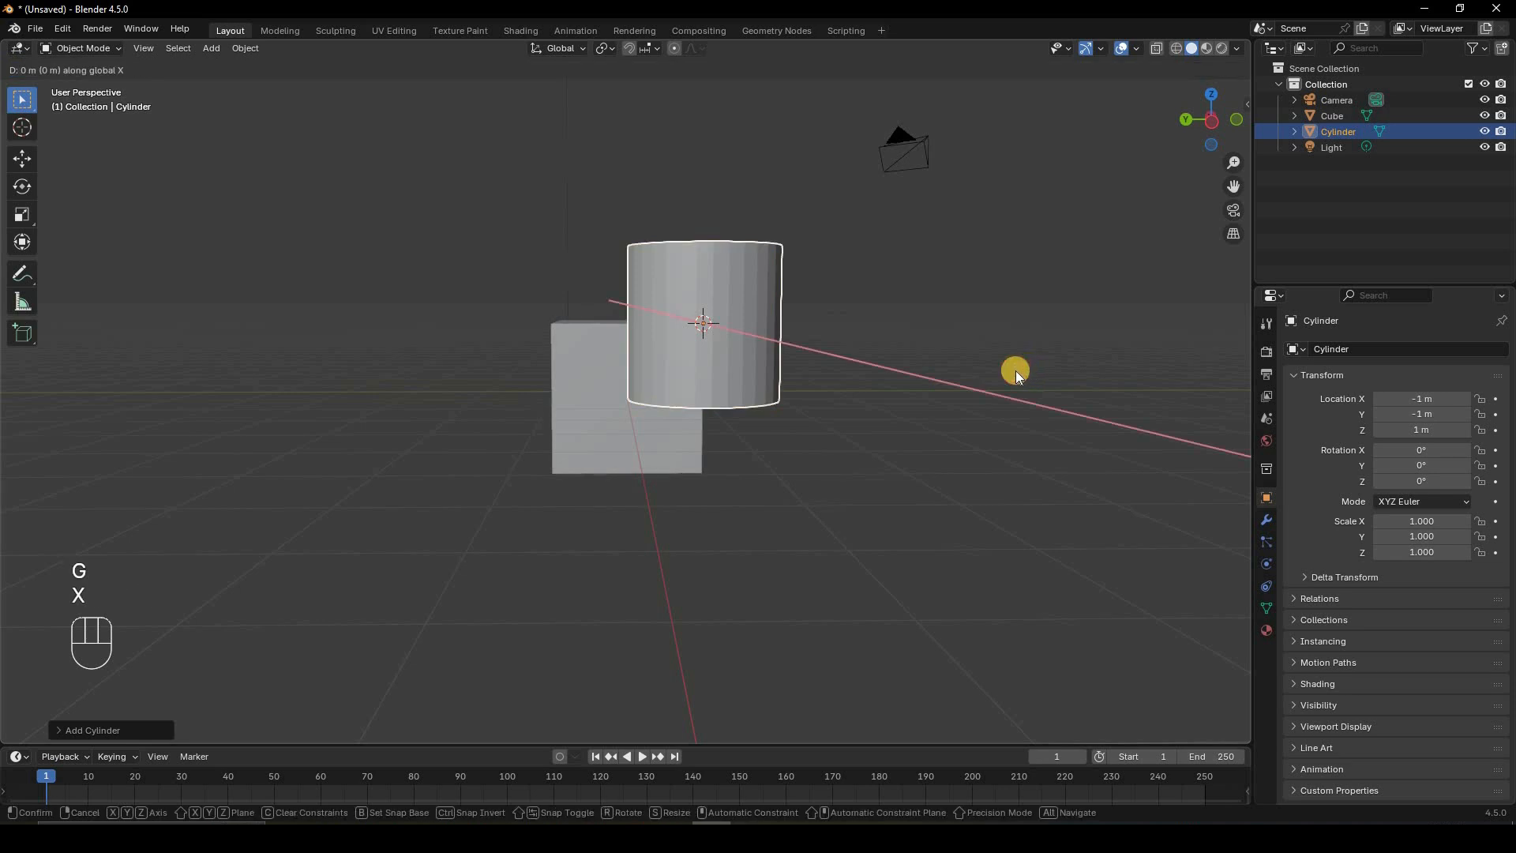
pyautogui.click(497, 234)
pyautogui.moveTo(498, 234); pyautogui.dragTo(925, 306, button='middle')
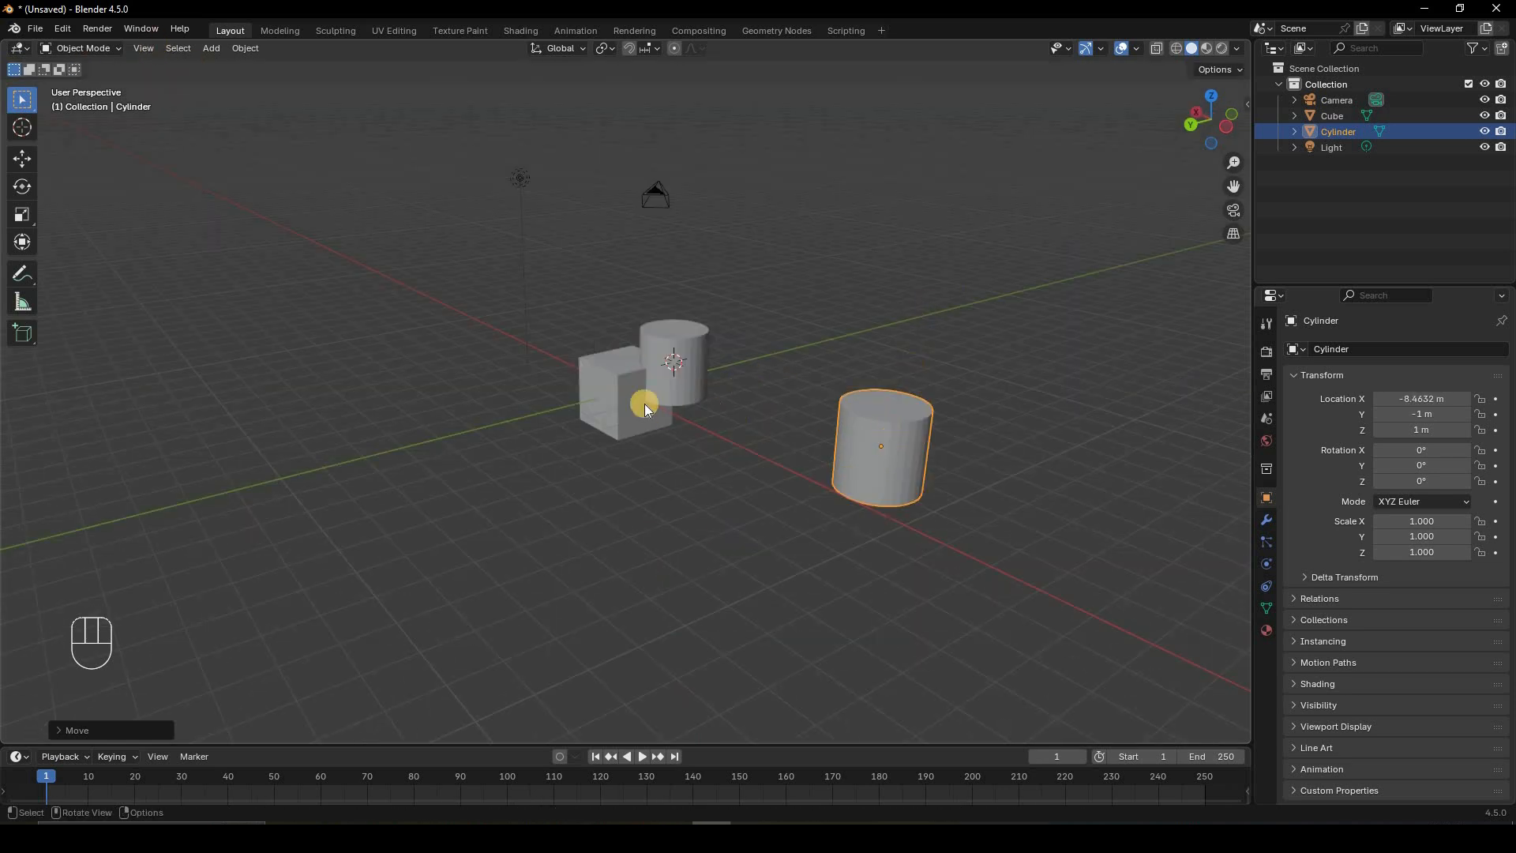
# - Check in Edit Mode which geometry belongs to the cube object
pyautogui.click(613, 392)
pyautogui.press('Tab')
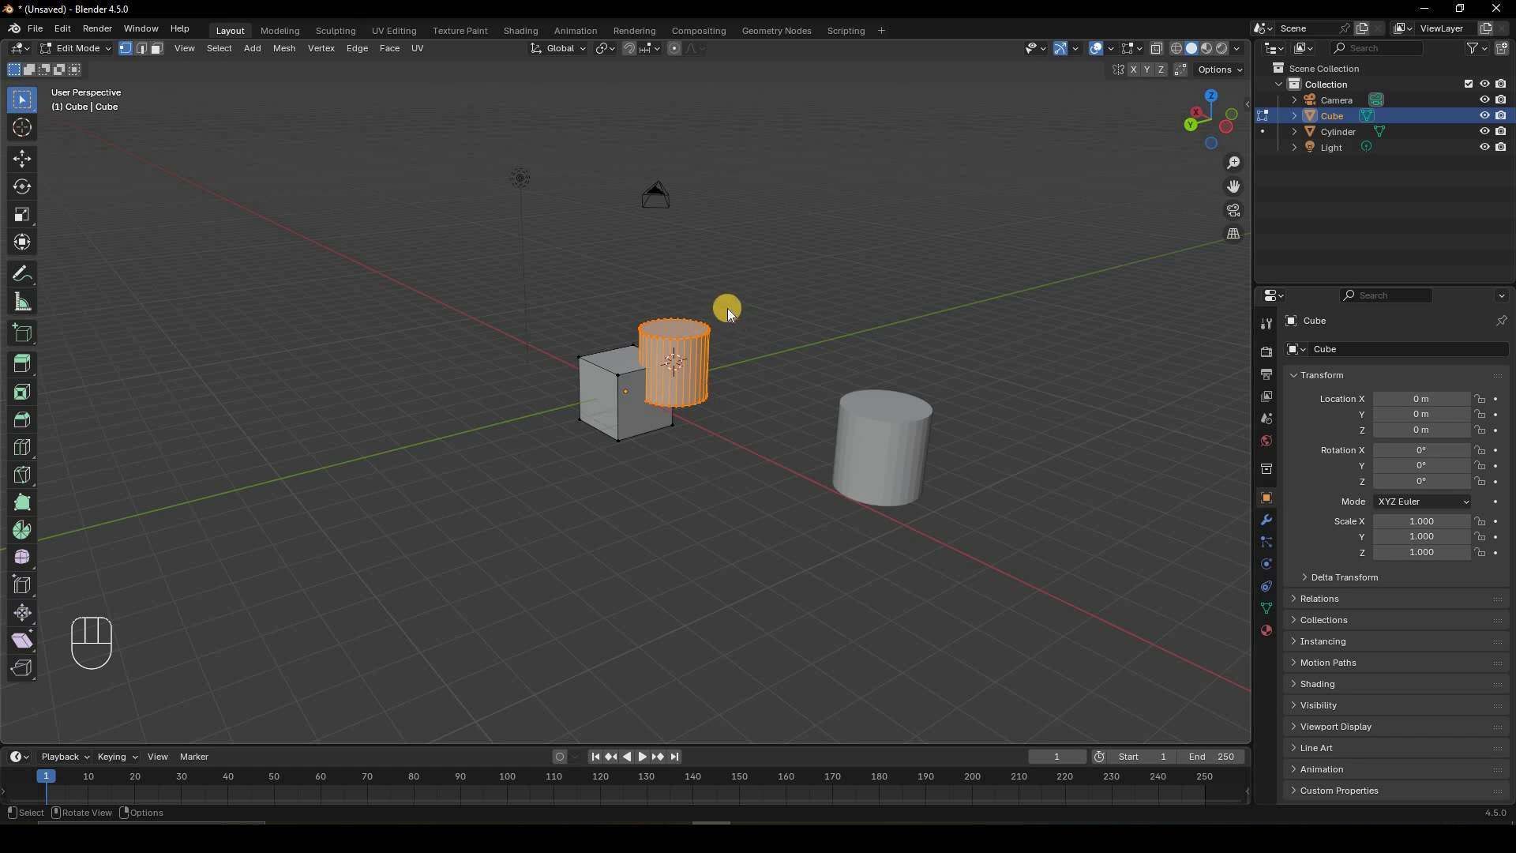
pyautogui.press('Tab')
# - Delete the separate cylinder object standing away from the cube
pyautogui.click(878, 434)
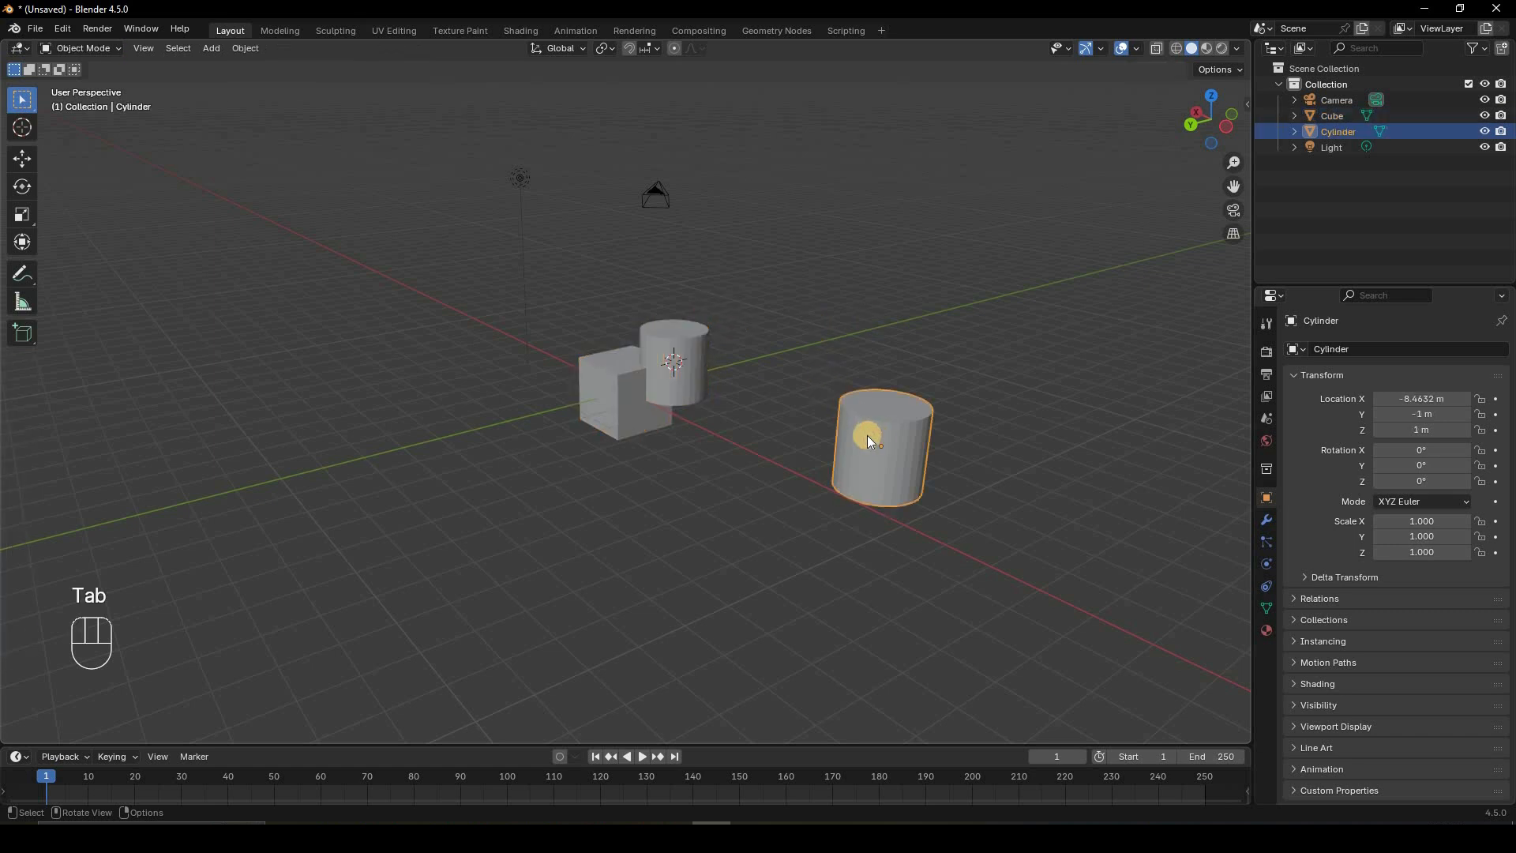
pyautogui.press('Delete')
pyautogui.scroll(4, 743, 343)
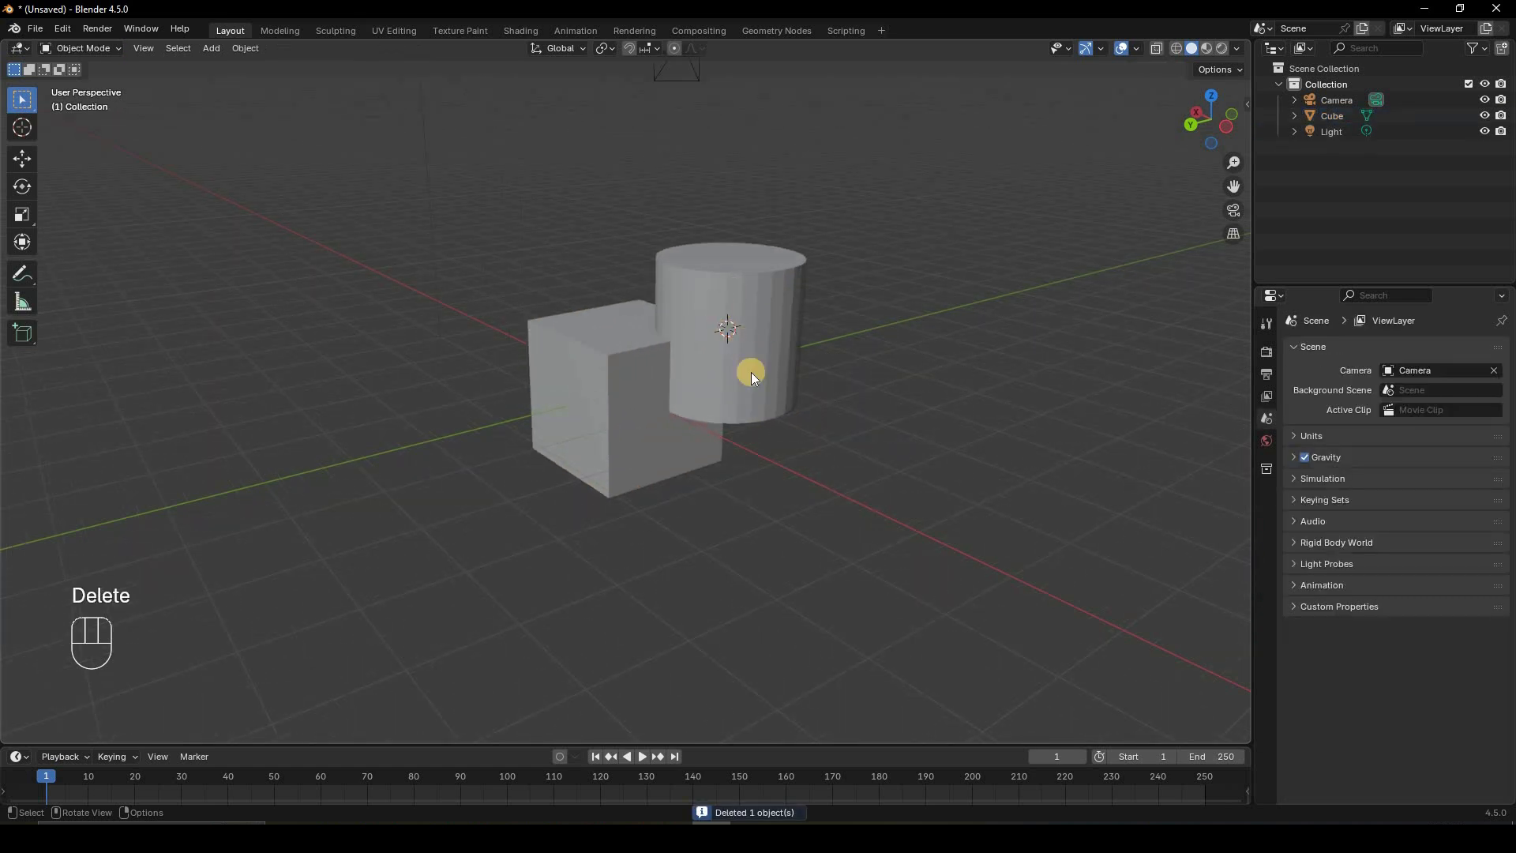
# - Delete the cylinder geometry from the cube's mesh in Edit Mode, keeping the cube's own vertices
pyautogui.press('Tab')
pyautogui.press('Tab')
pyautogui.click(837, 360)
pyautogui.press('Tab')
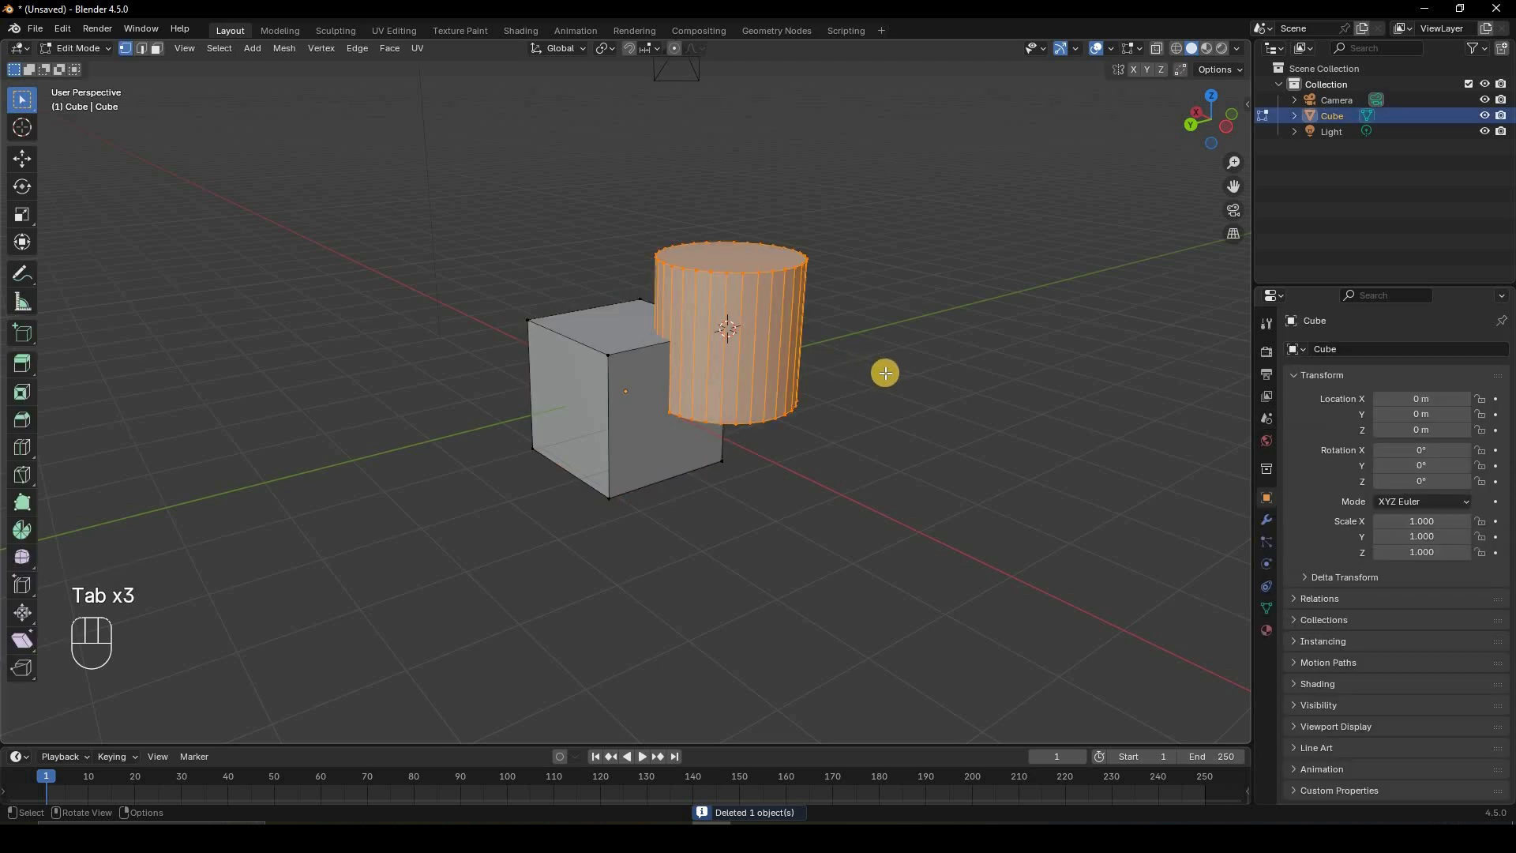
pyautogui.press('Tab')
pyautogui.click(979, 362)
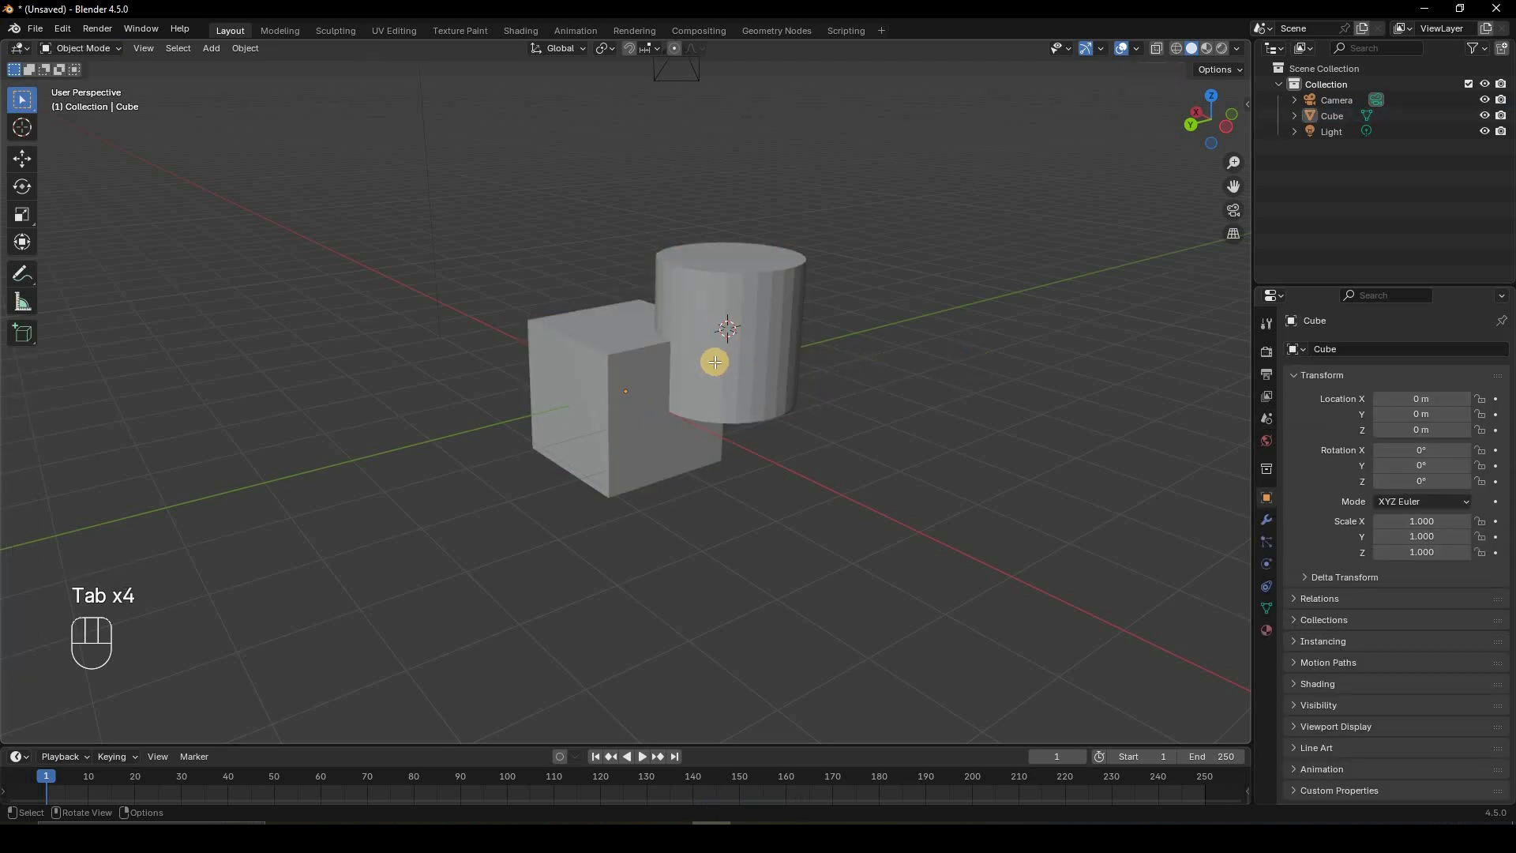
pyautogui.press('Tab')
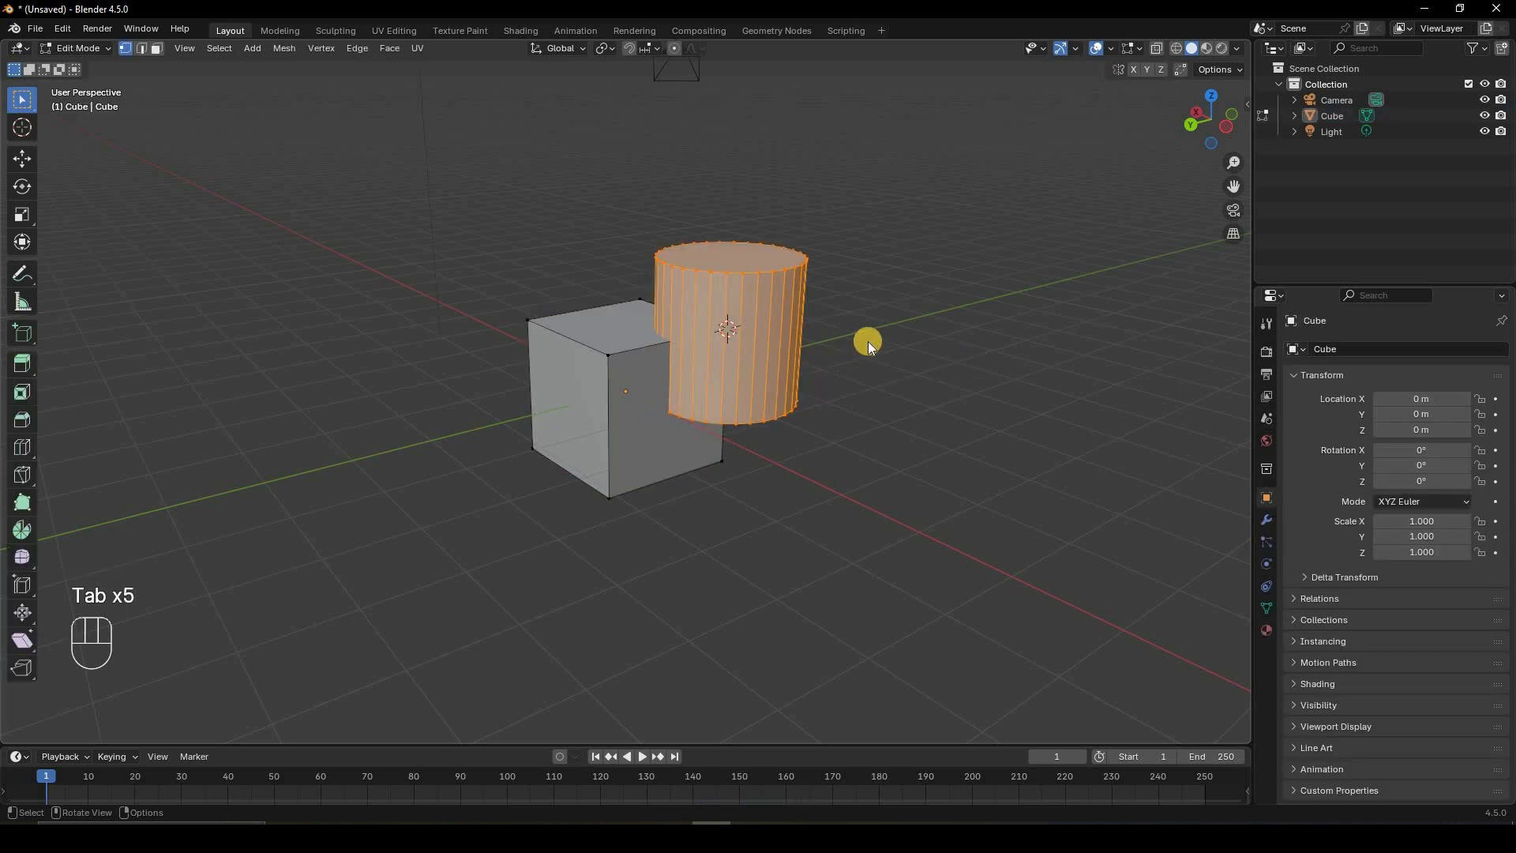
pyautogui.press('Delete')
pyautogui.click(822, 336)
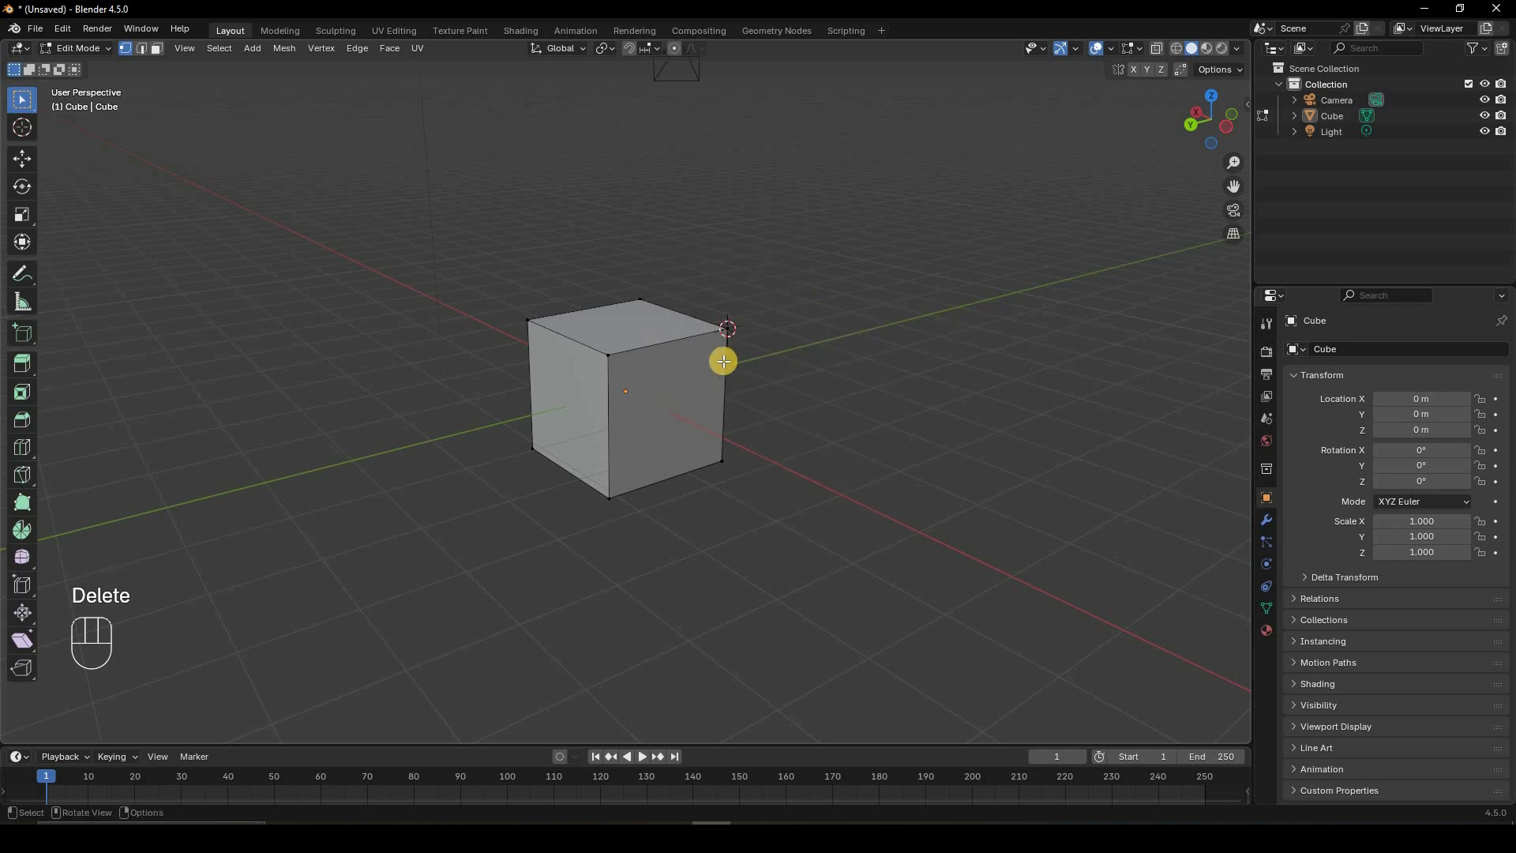
# - Select the four vertices of the cube's side face and snap the 3D cursor to that selection
pyautogui.moveTo(725, 361); pyautogui.dragTo(771, 433, button='middle')
pyautogui.moveTo(775, 427); pyautogui.dragTo(697, 440)
pyautogui.moveTo(748, 467); pyautogui.dragTo(943, 316, button='middle')
pyautogui.hotkey('shift', 's')
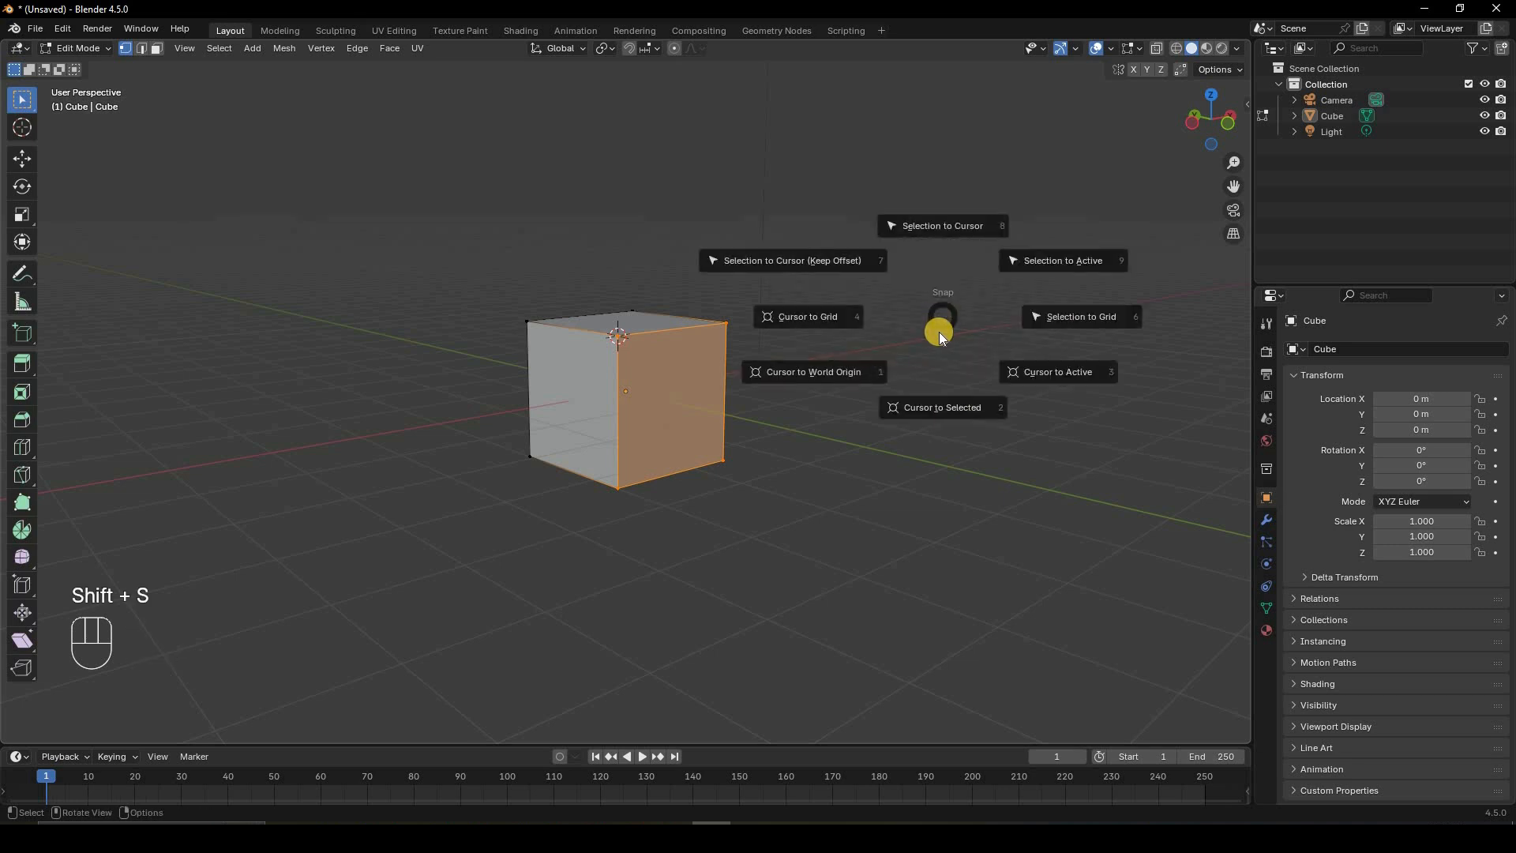
pyautogui.click(839, 409)
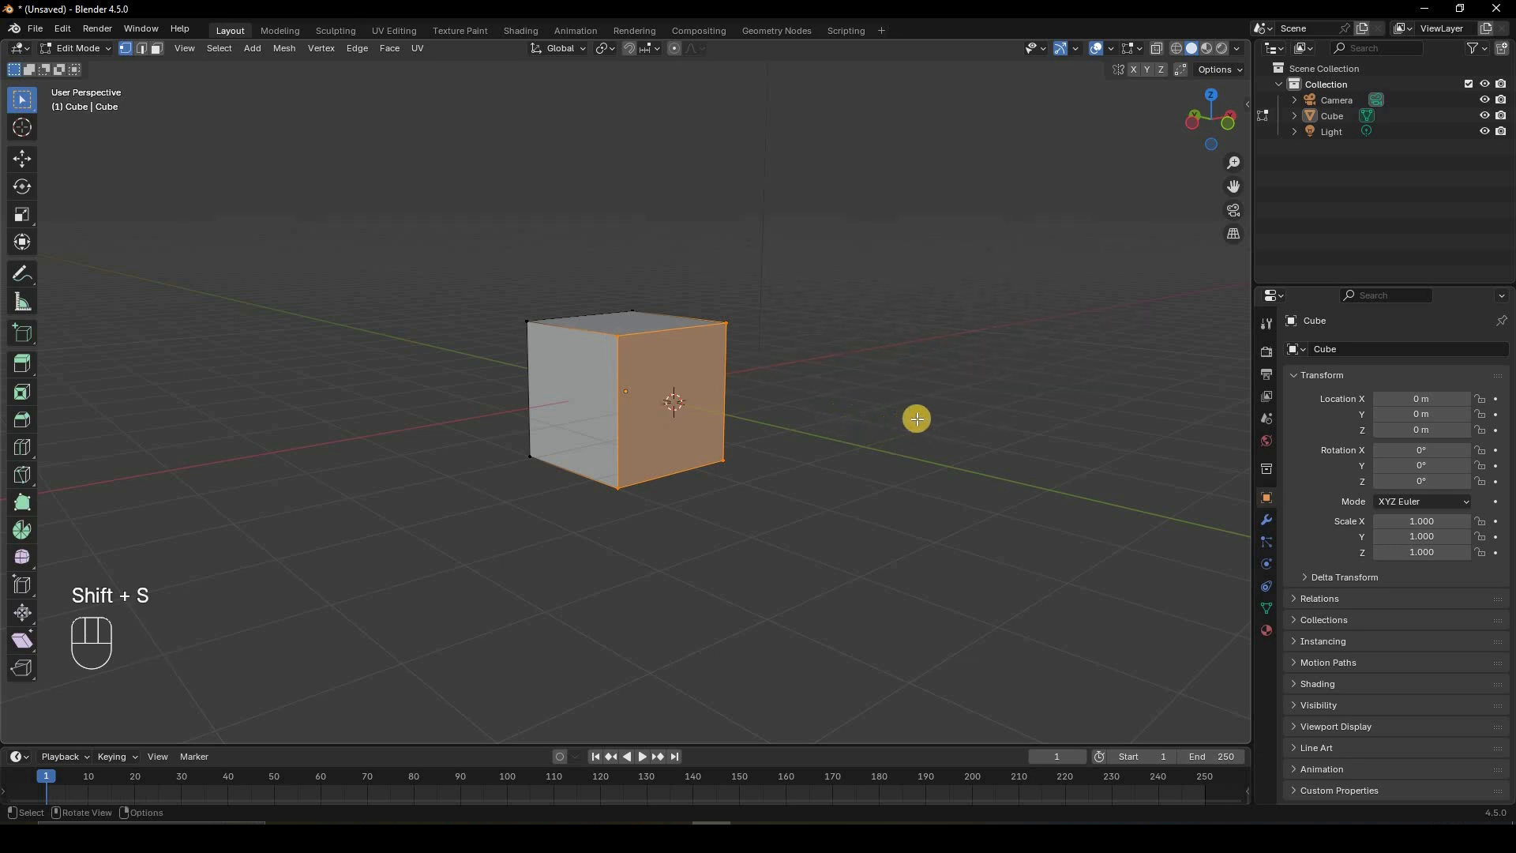
# - Add a cone to the cube's mesh at the 3D cursor on the selected side face
pyautogui.moveTo(913, 417); pyautogui.dragTo(592, 352, button='middle')
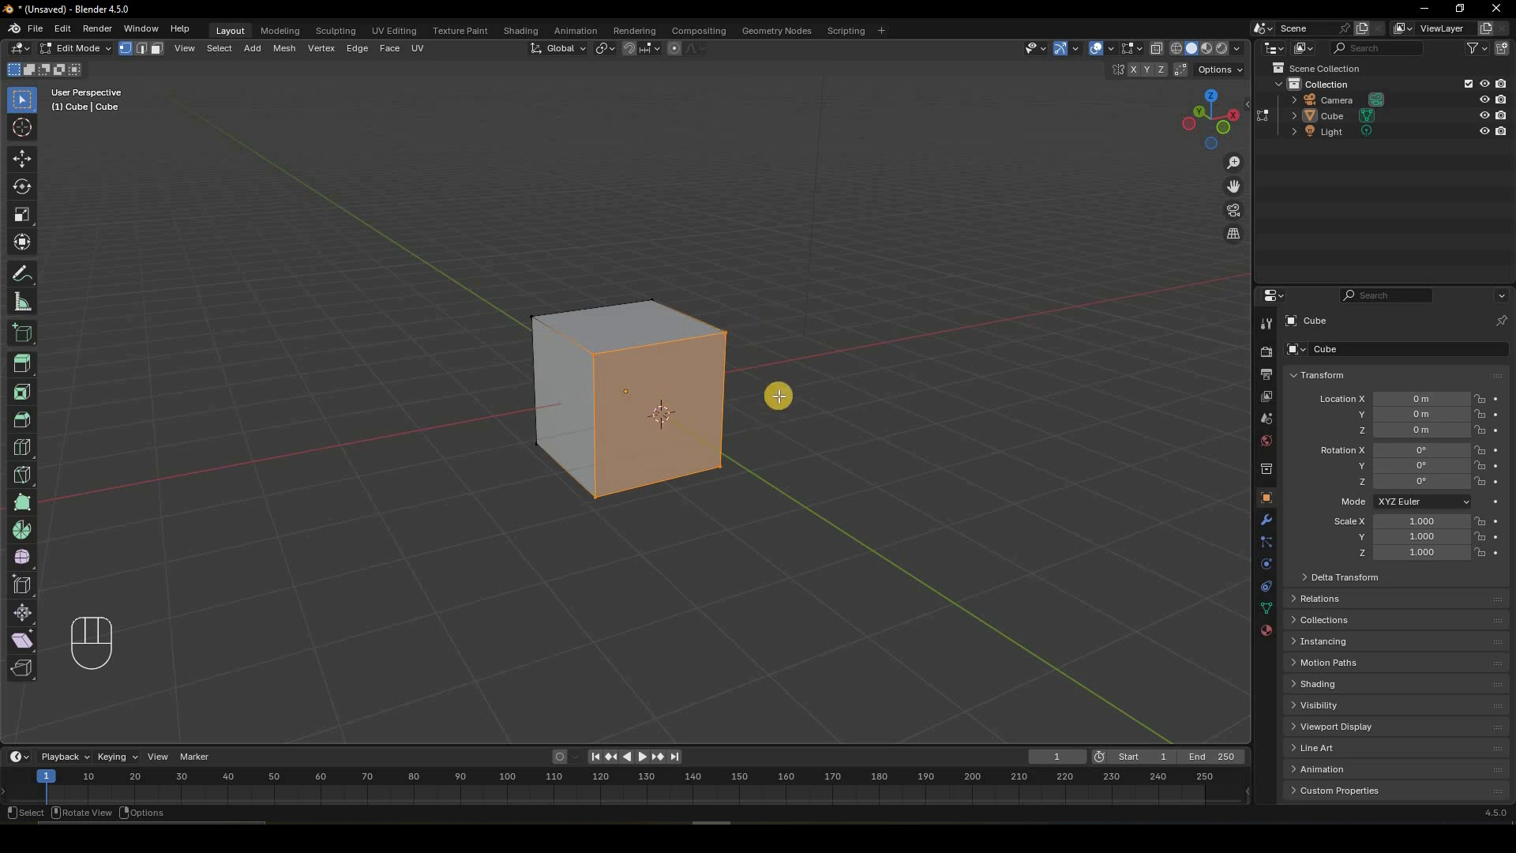
pyautogui.moveTo(779, 396); pyautogui.dragTo(904, 326, button='middle')
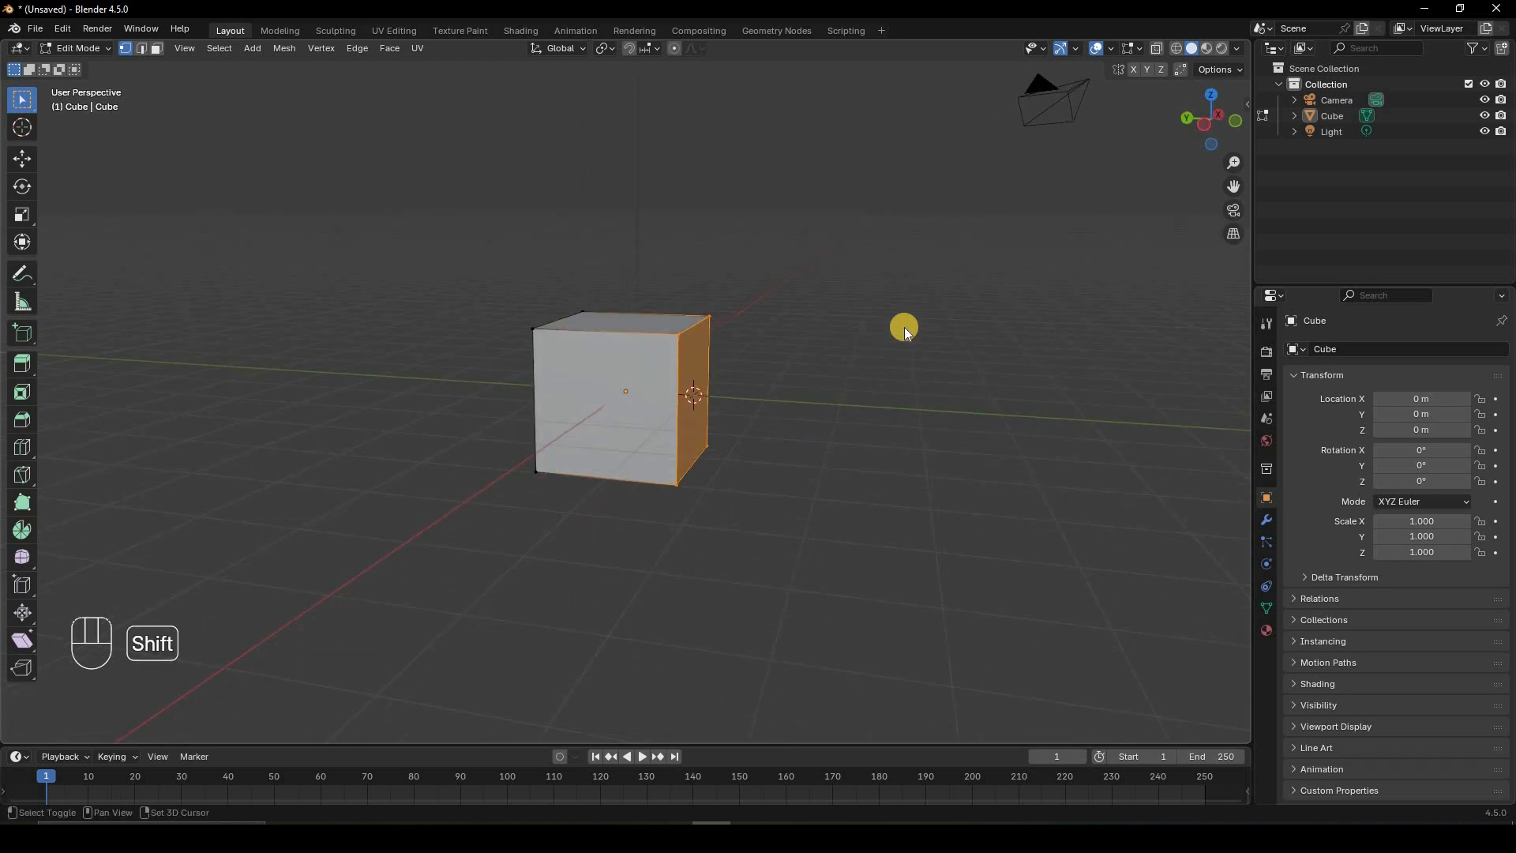
pyautogui.hotkey('shift', 'a')
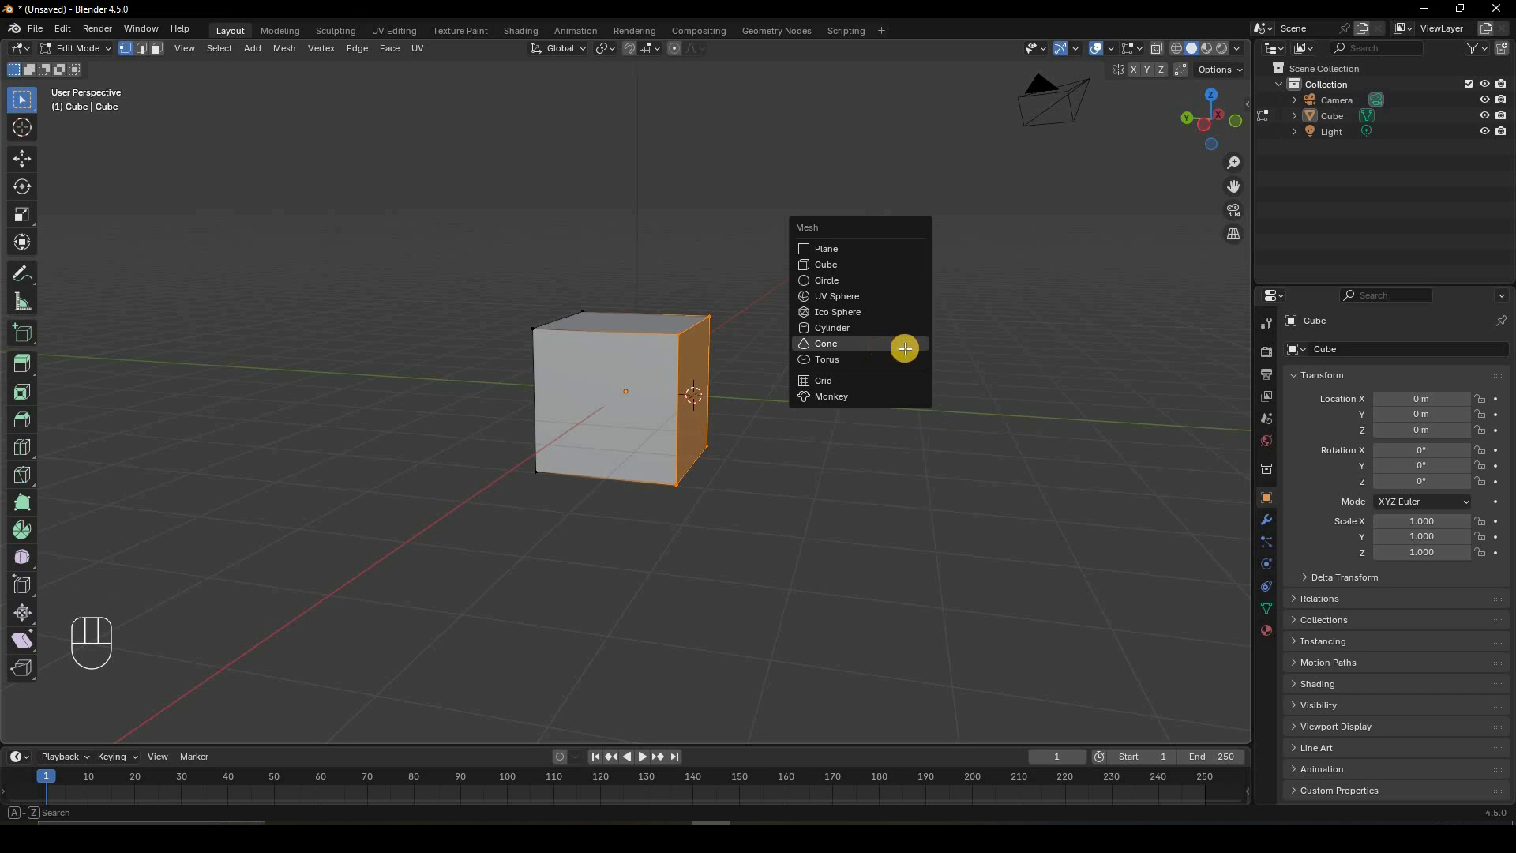
pyautogui.click(904, 348)
pyautogui.moveTo(650, 386); pyautogui.dragTo(944, 331, button='middle')
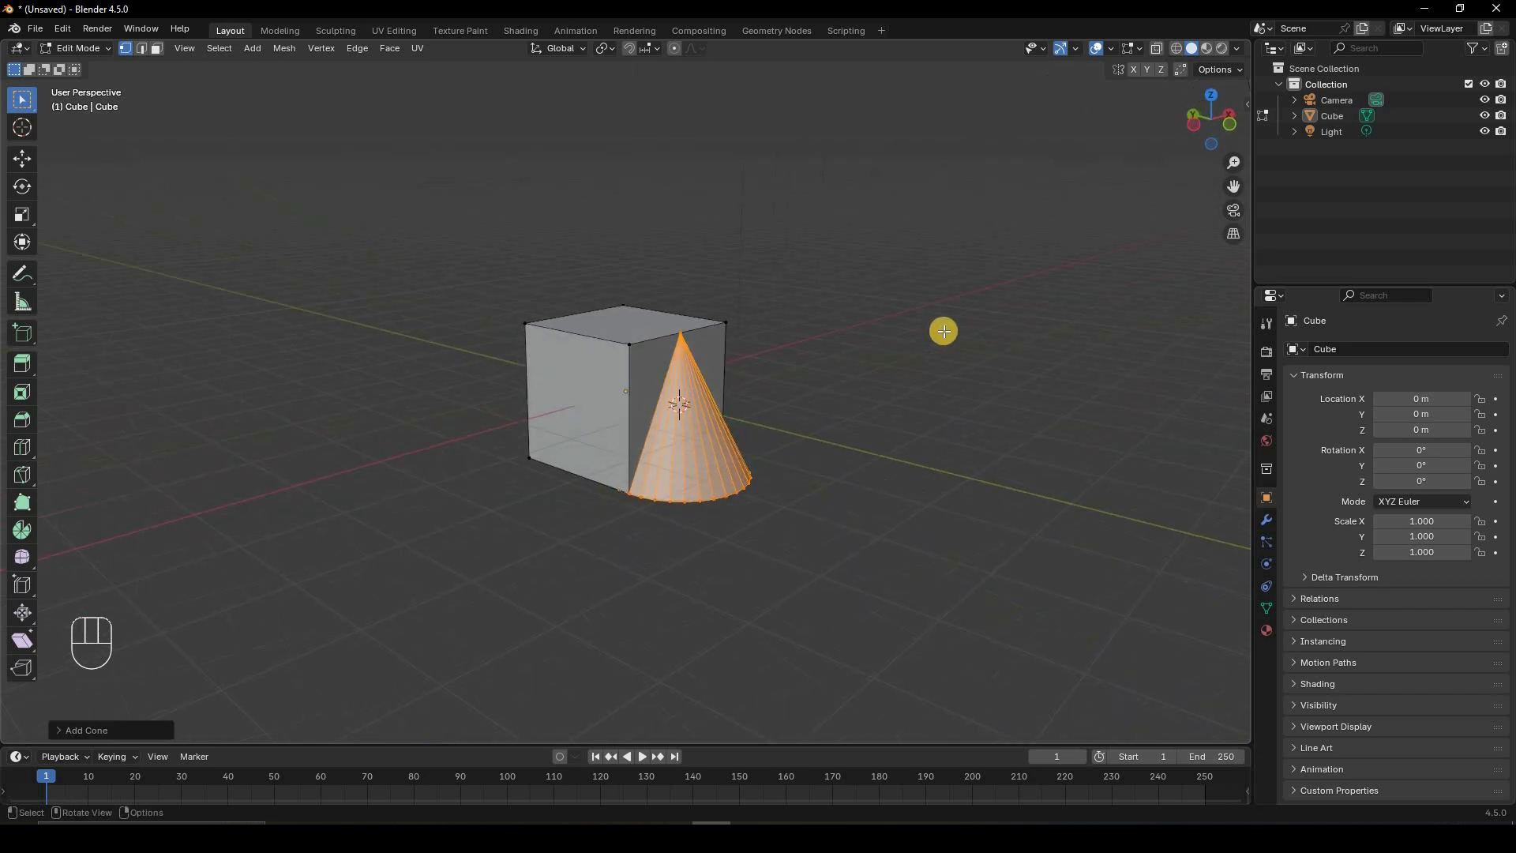
# - In Object Mode, place the 3D cursor freehand away from the cube, at about X 9.7 m, Y 4 m, Z 0.8 m
pyautogui.press('shift')
pyautogui.hotkey('shift', 's')
pyautogui.press('Tab')
pyautogui.scroll(-3, 853, 436)
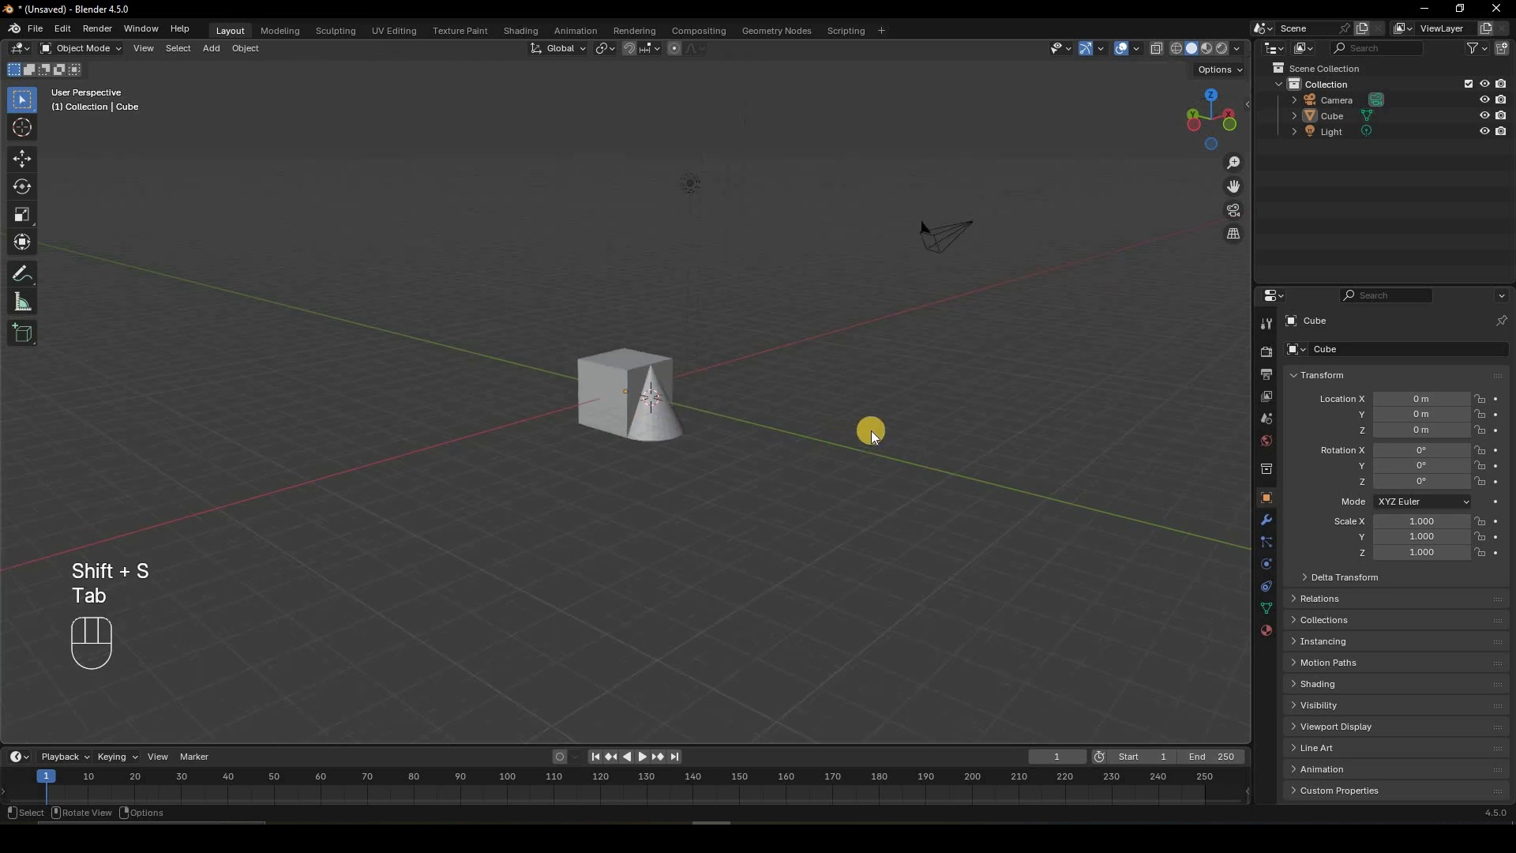
pyautogui.moveTo(870, 429); pyautogui.dragTo(968, 441, button='middle')
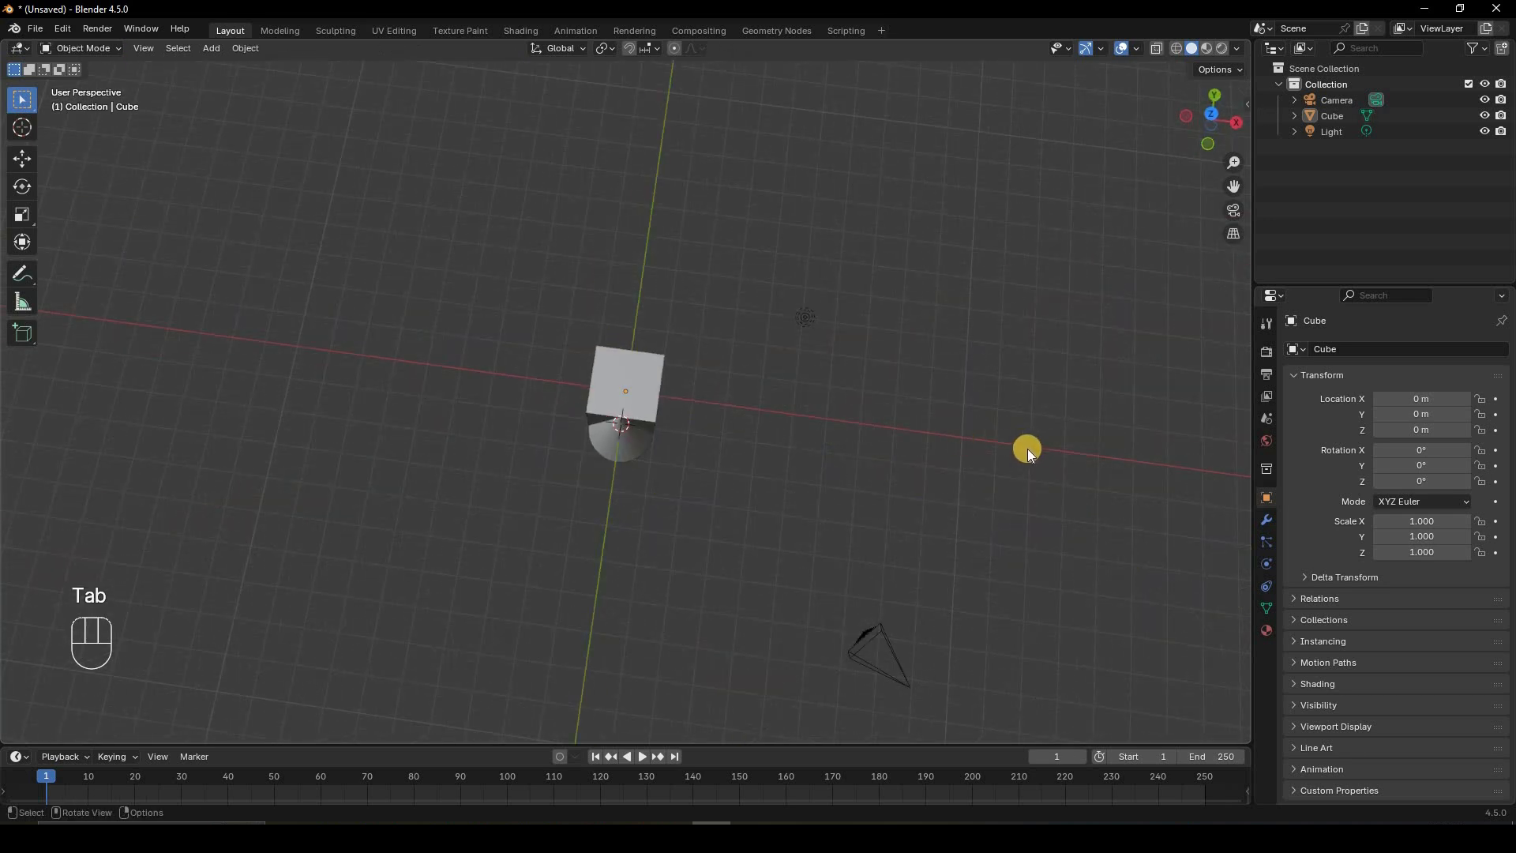
pyautogui.press('shift')
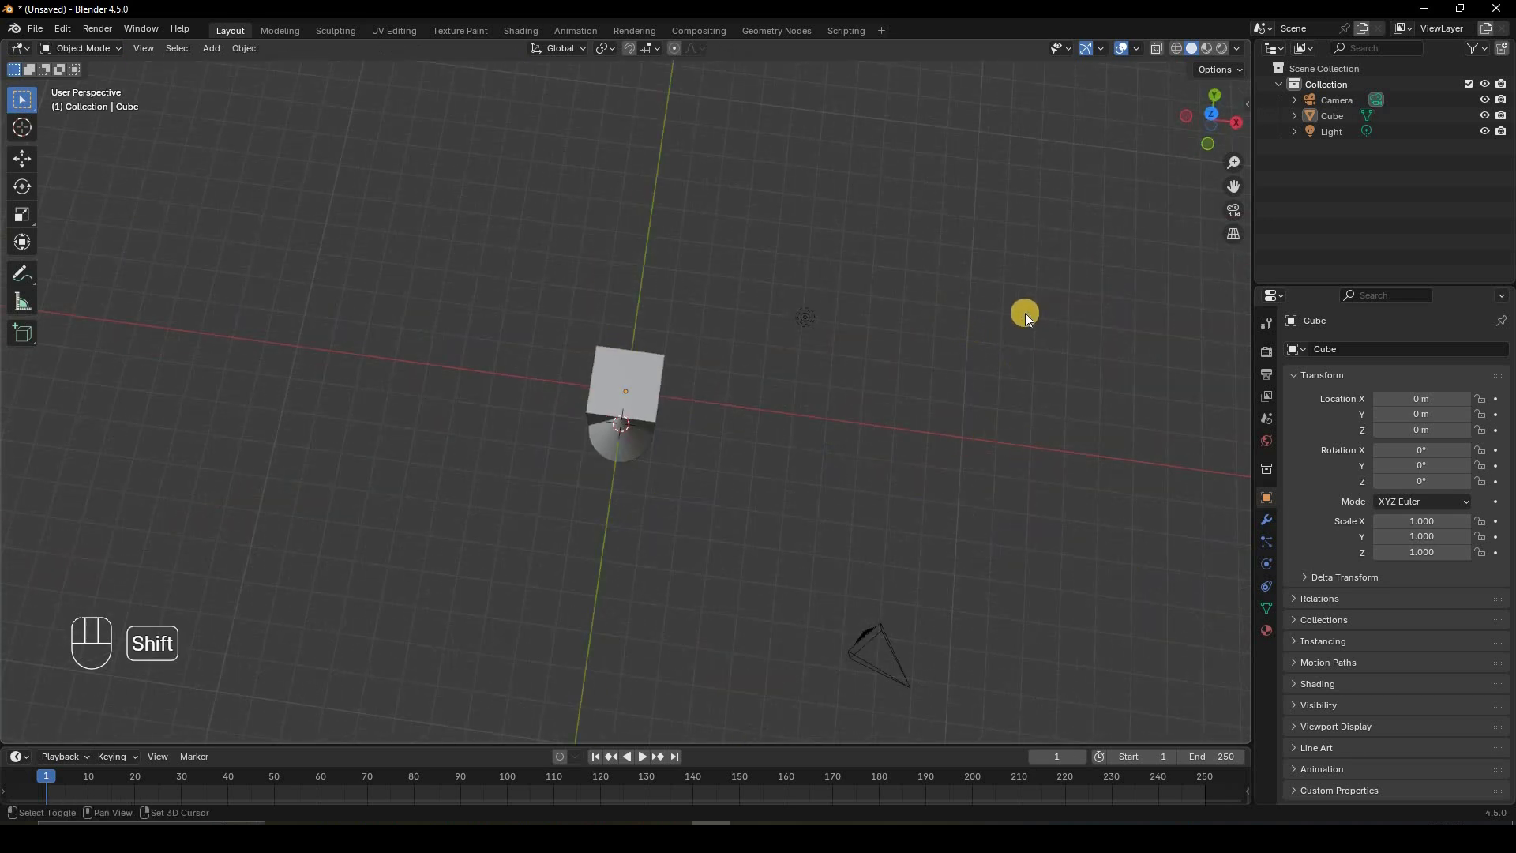
pyautogui.keyDown('shift'); pyautogui.rightClick(969, 303); pyautogui.keyUp('shift')
pyautogui.moveTo(979, 246); pyautogui.dragTo(656, 402, button='middle')
# - Select the cube object with its cone and snap the selection to the 3D cursor
pyautogui.hotkey('ctrl', 'z')
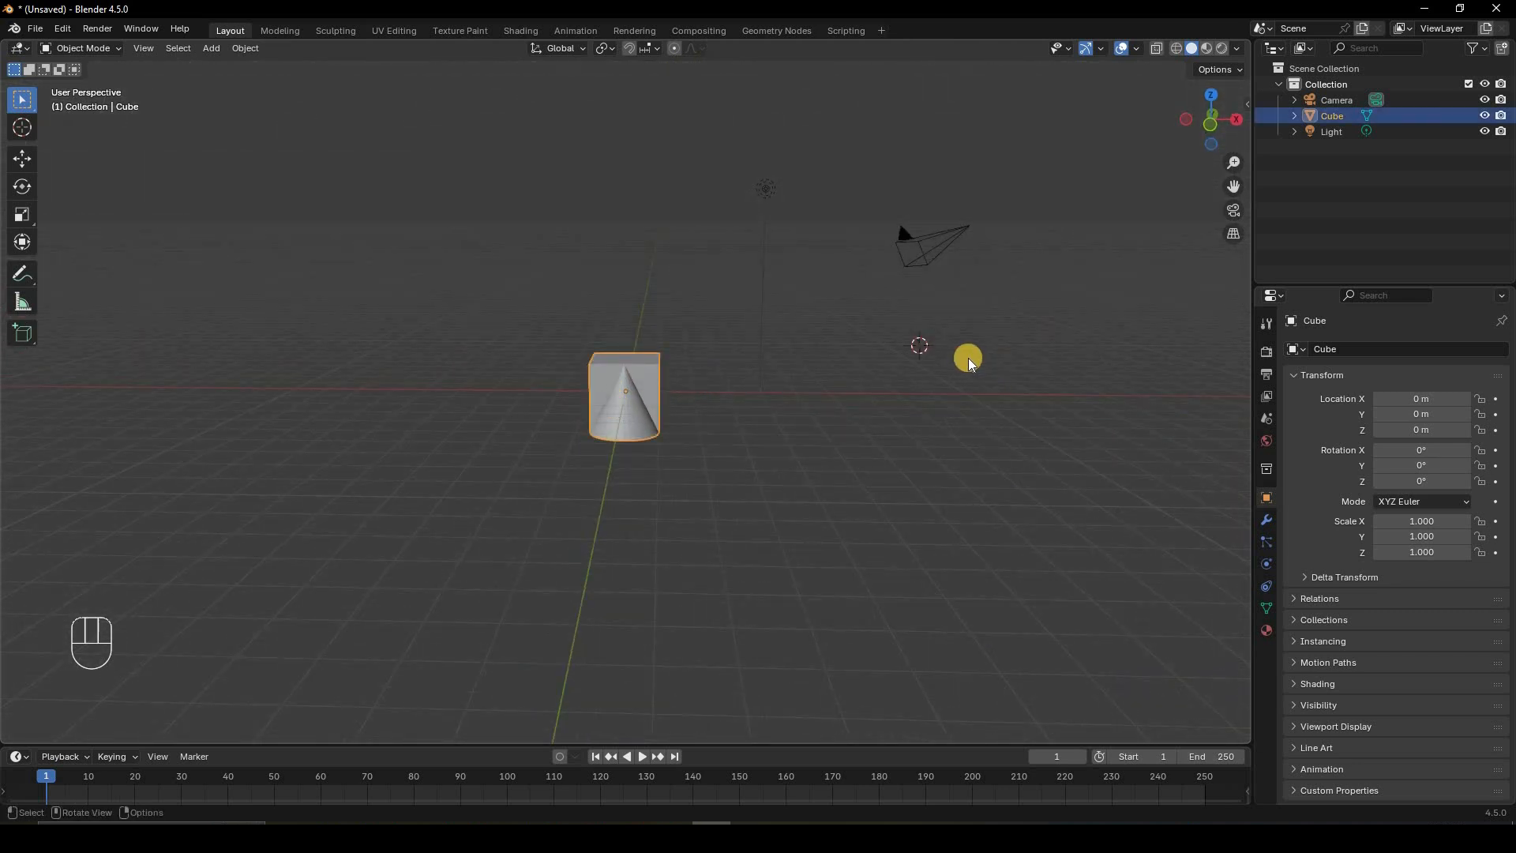
pyautogui.hotkey('shift', 's')
pyautogui.hotkey('shift', 's')
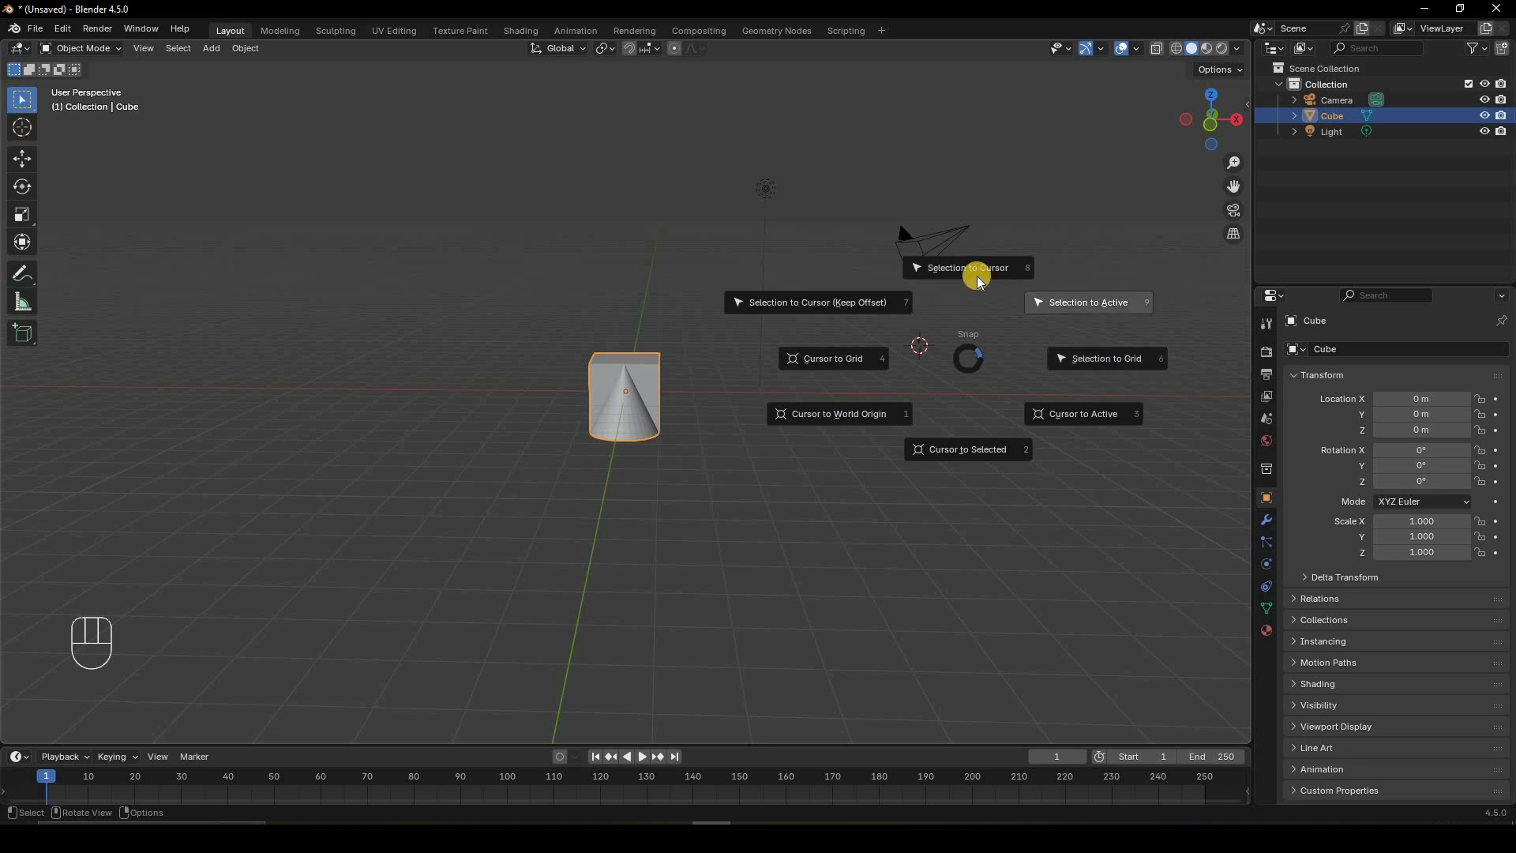
pyautogui.click(957, 340)
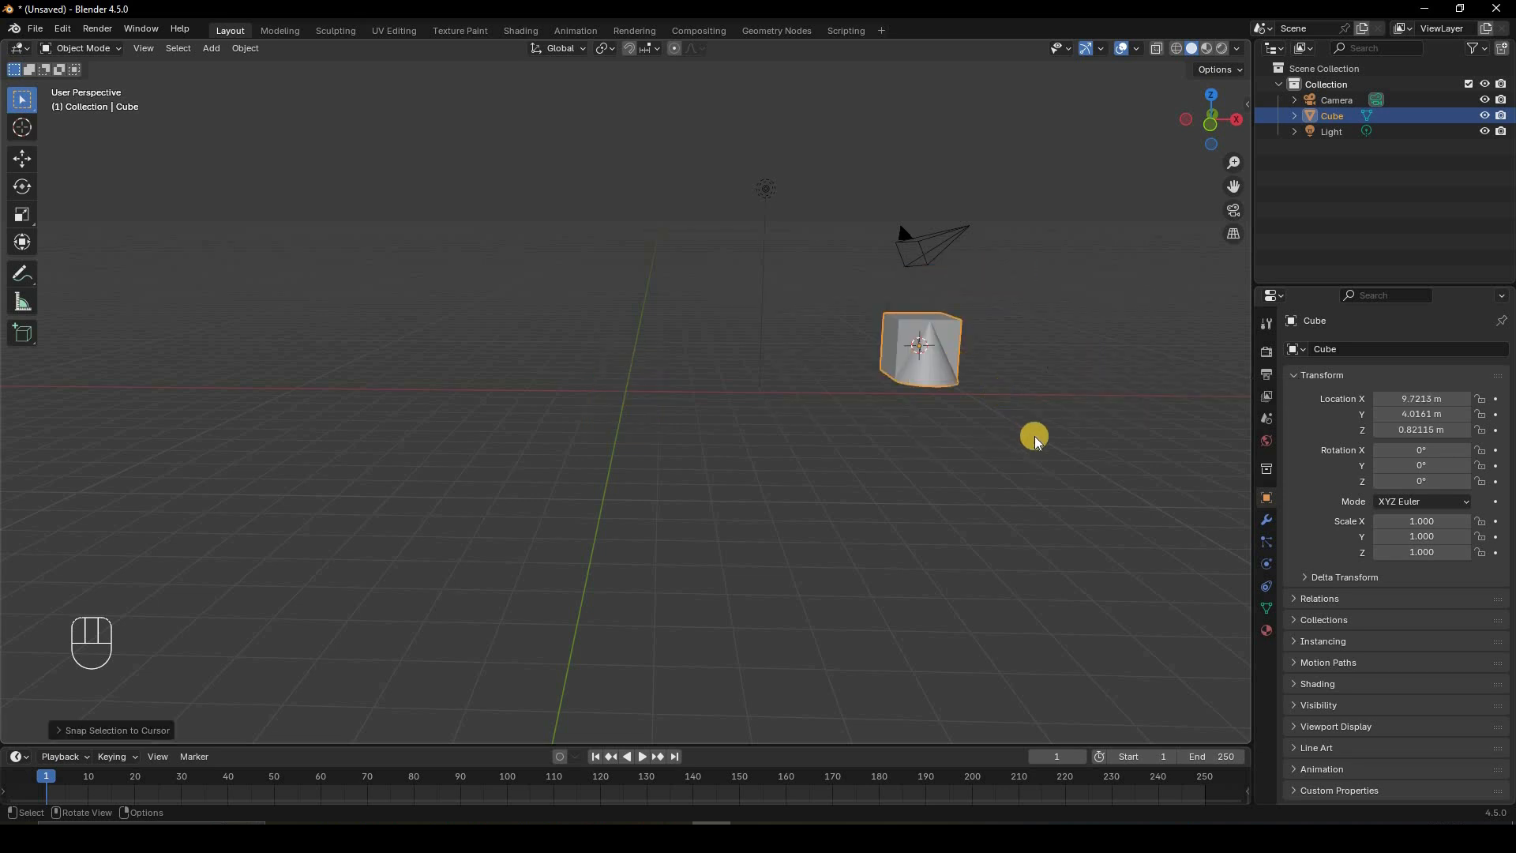
pyautogui.moveTo(1035, 436); pyautogui.dragTo(864, 447, button='middle')
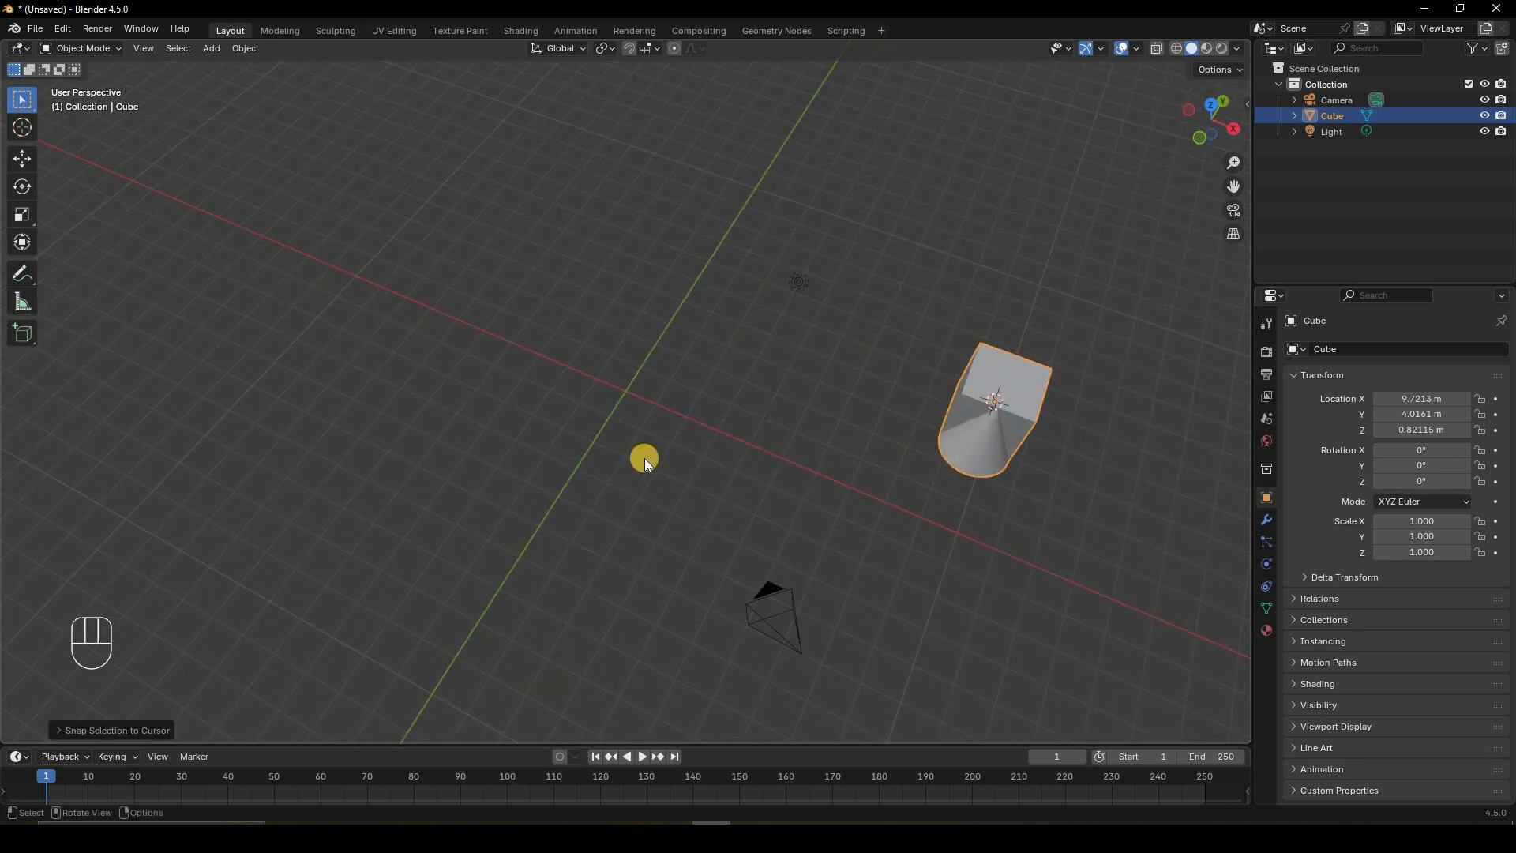
pyautogui.moveTo(690, 407); pyautogui.dragTo(742, 365, button='middle')
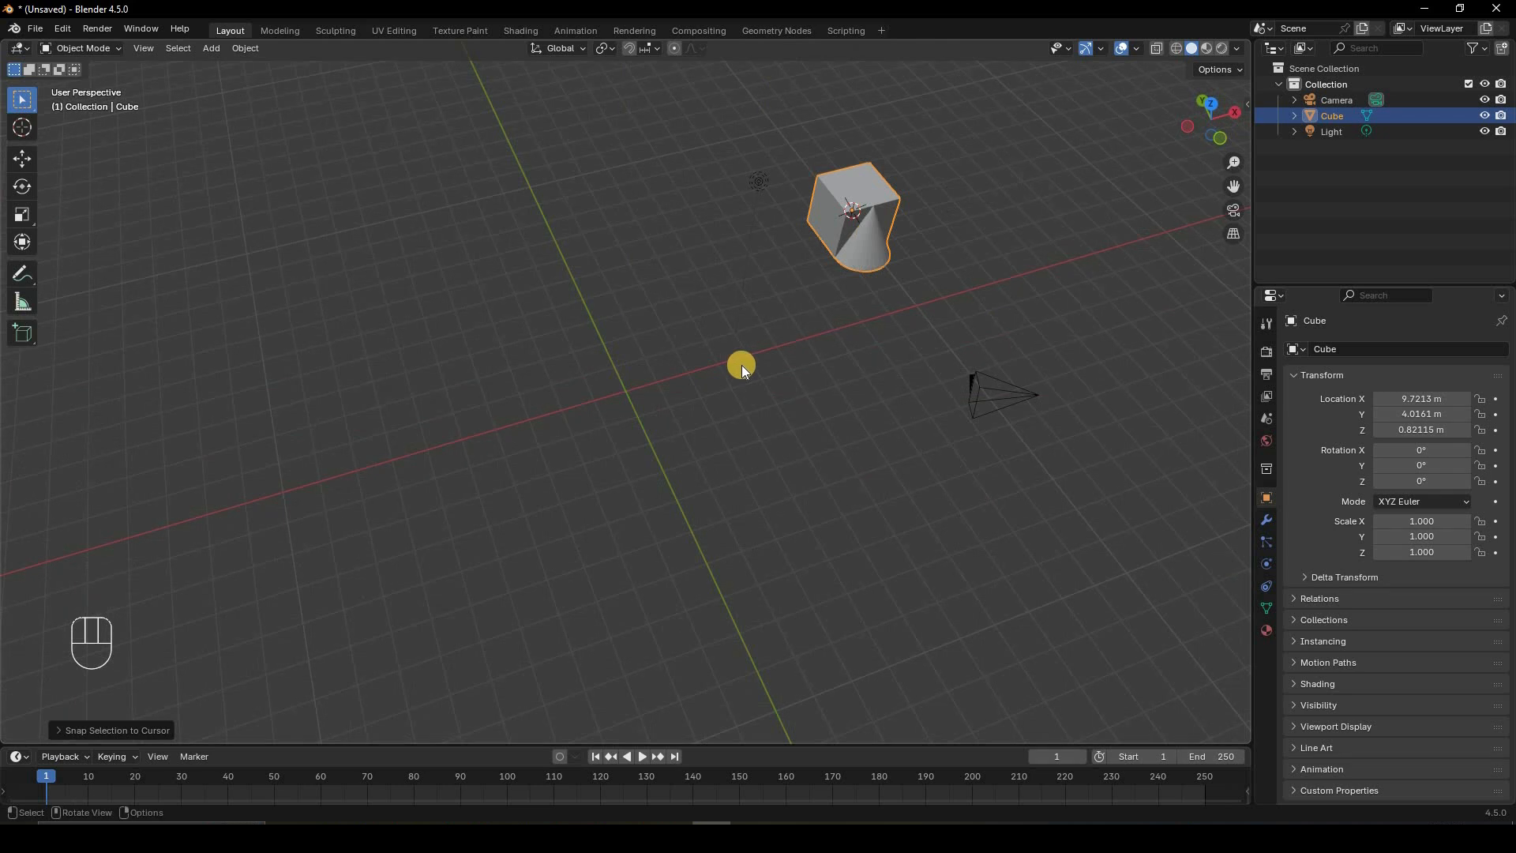
# - Snap the 3D cursor to the world origin and keep the cube object selected
pyautogui.hotkey('shift', 's')
pyautogui.click(657, 429)
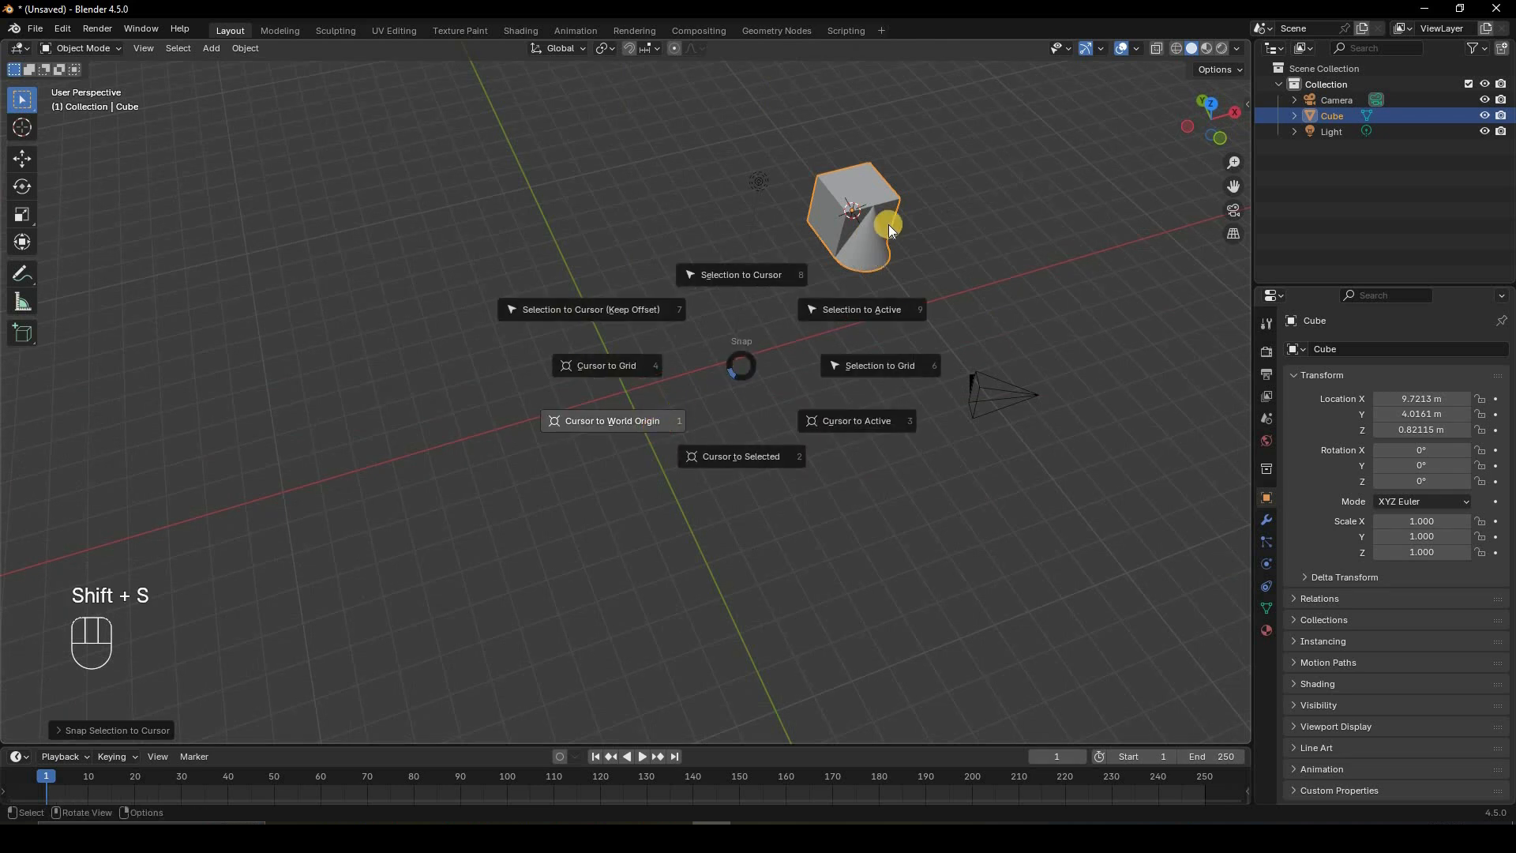
pyautogui.click(860, 235)
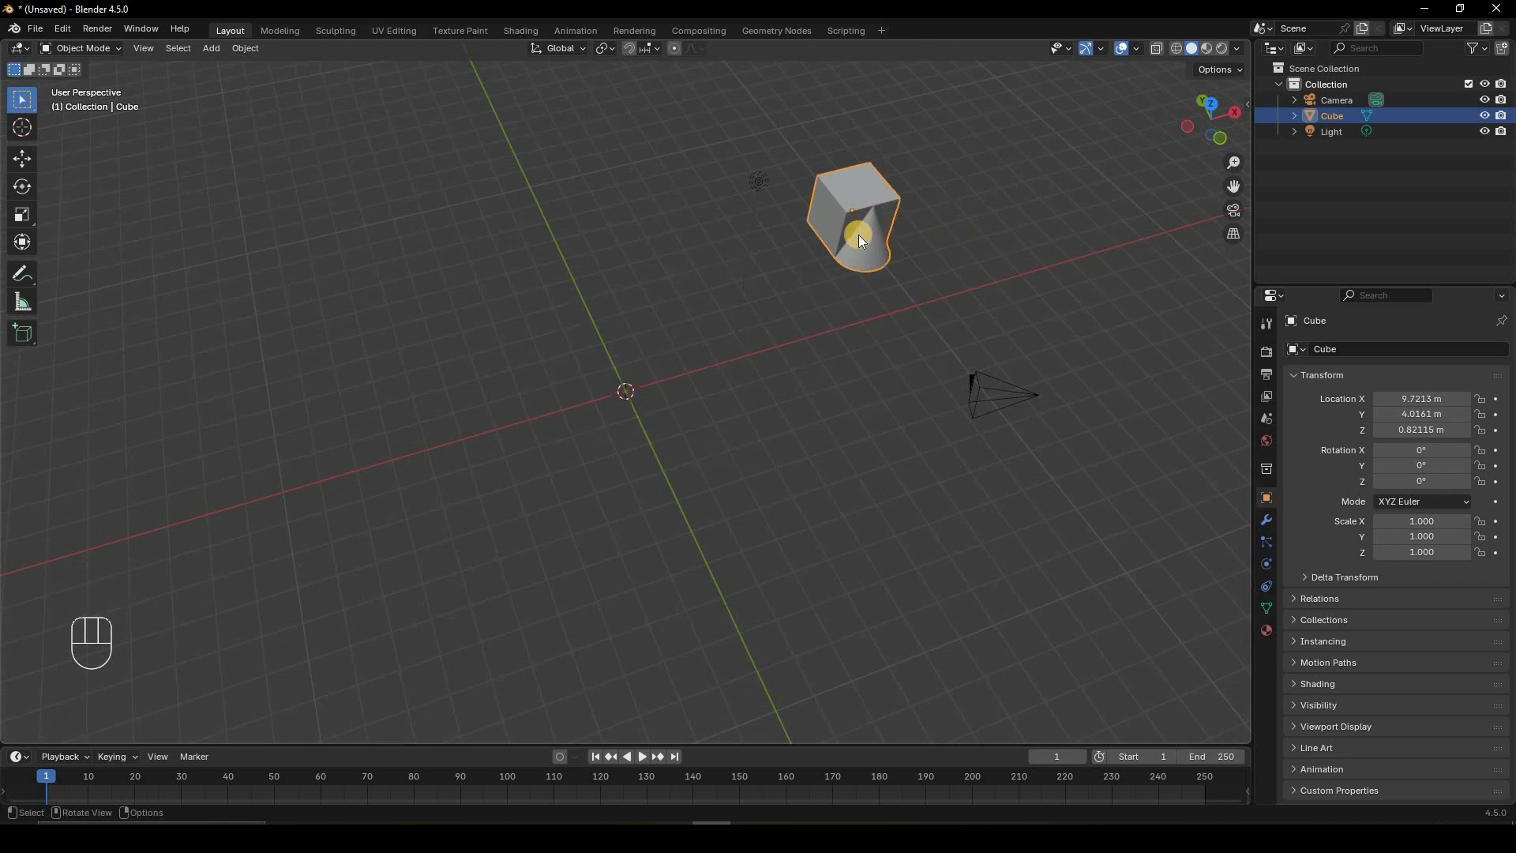
pyautogui.moveTo(1069, 552); pyautogui.dragTo(992, 402, button='middle')
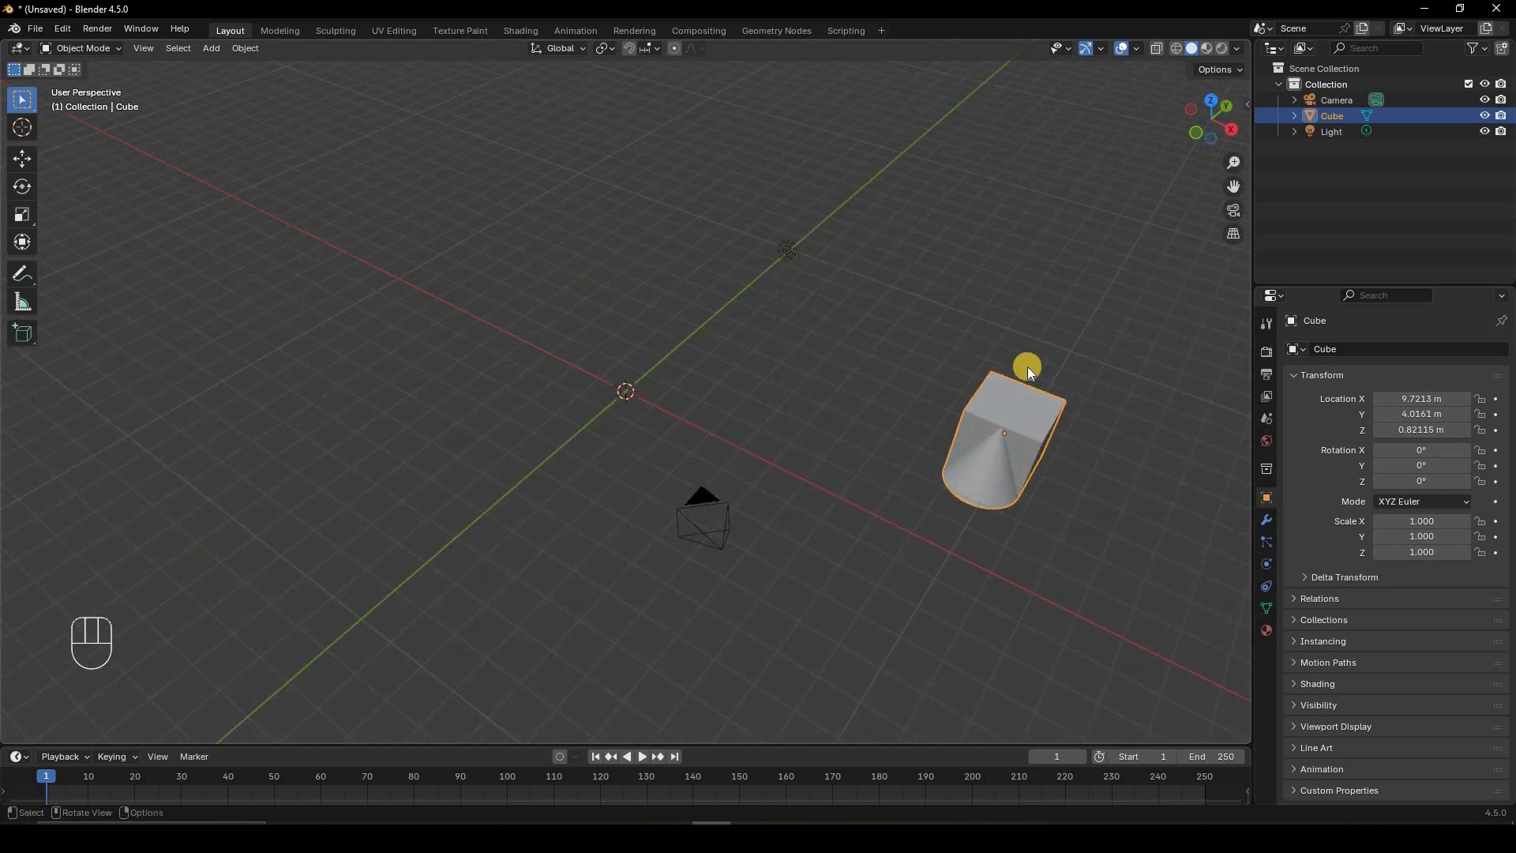
pyautogui.moveTo(960, 454); pyautogui.dragTo(899, 273, button='middle')
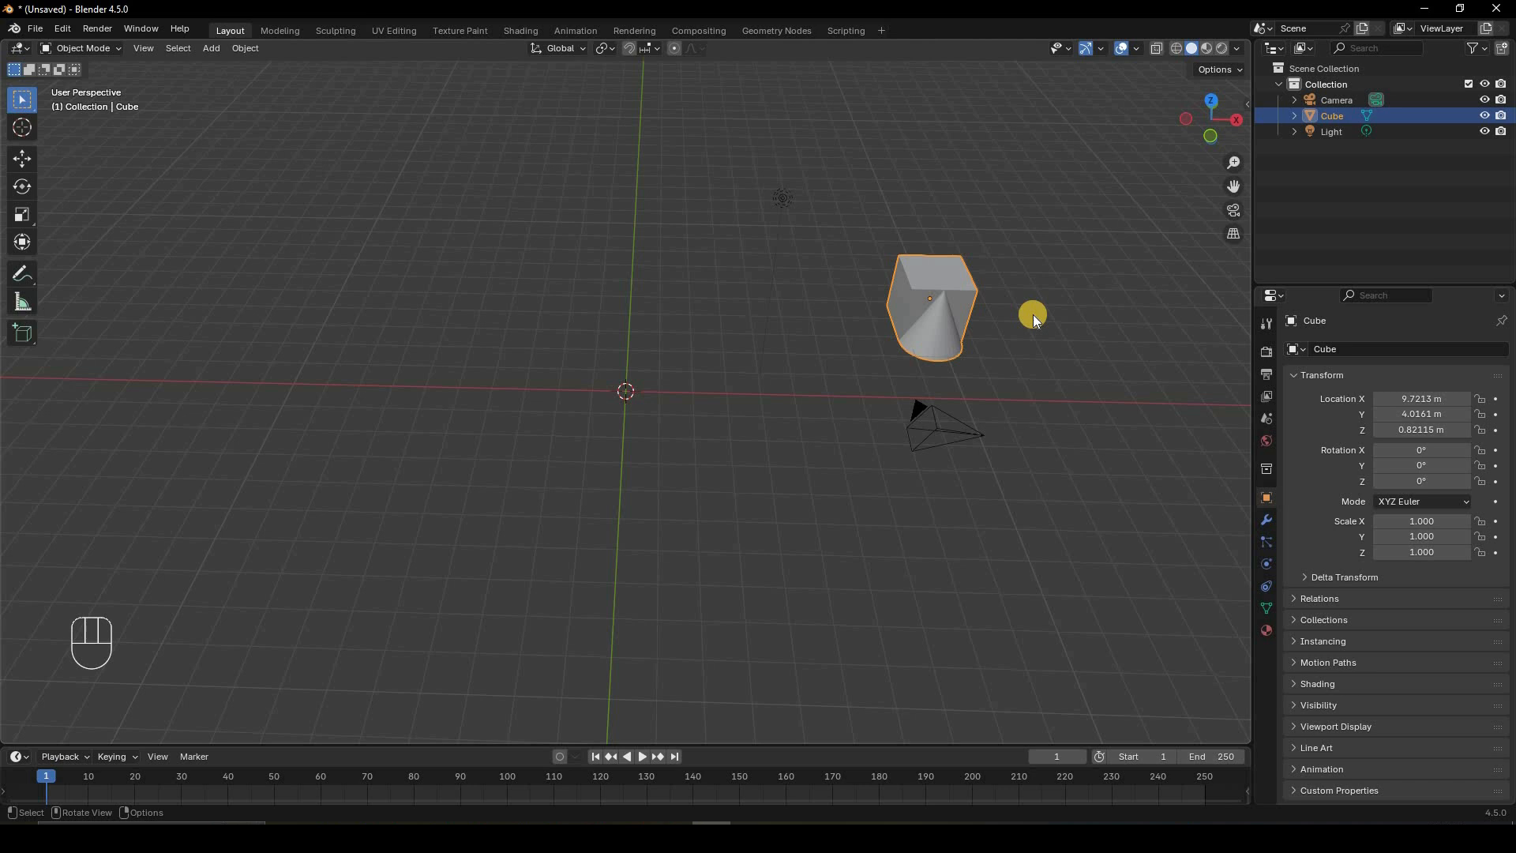
# - Snap the 3D cursor to the selected cube object
pyautogui.hotkey('shift', 's')
pyautogui.hotkey('shift', 's')
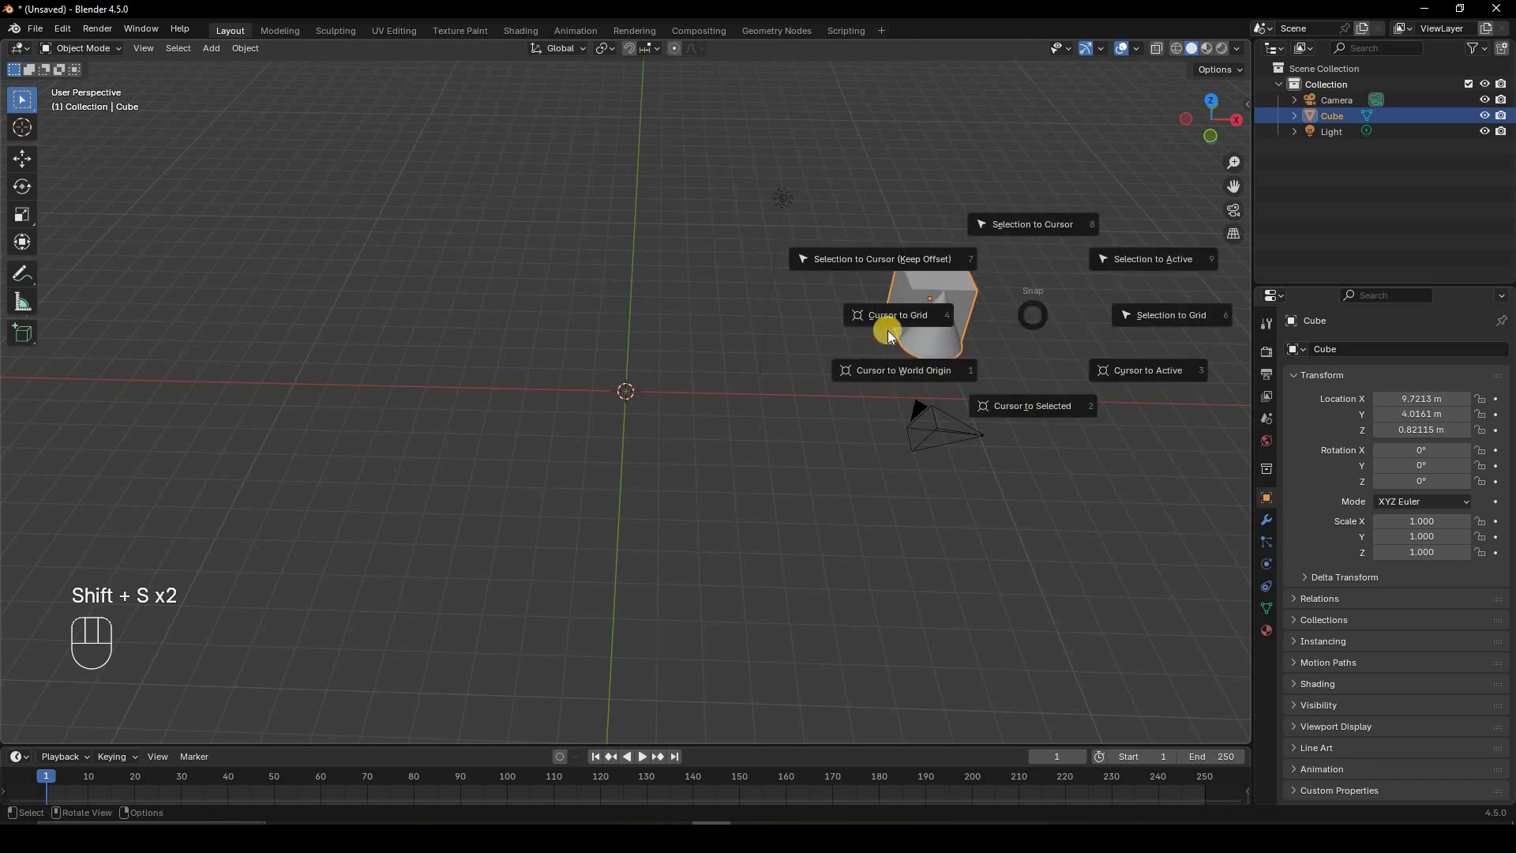
pyautogui.click(923, 299)
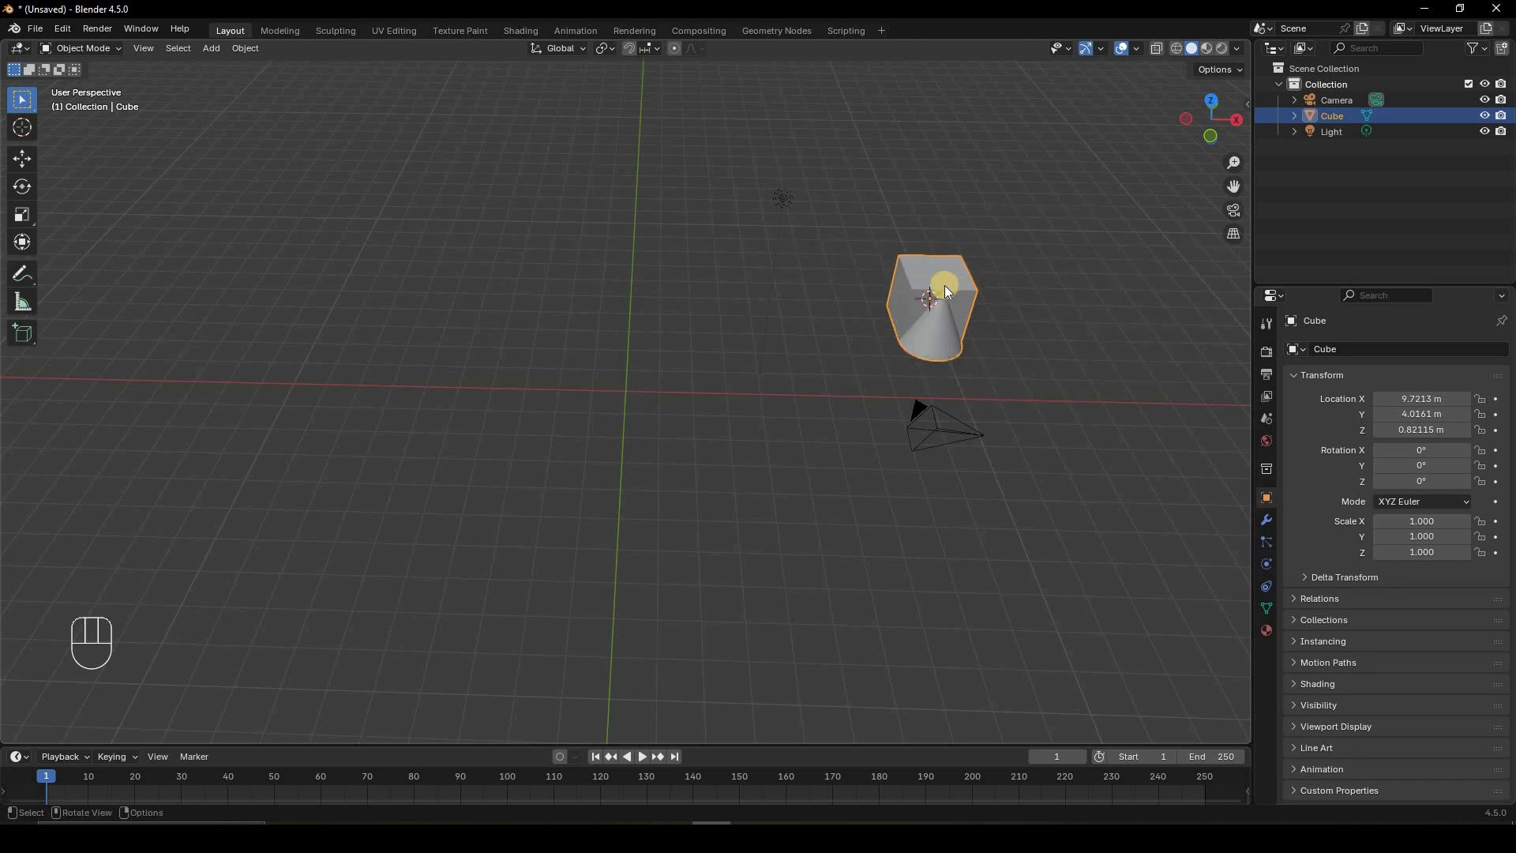
# - Snap the 3D cursor back to the world origin while the cube object stays selected
pyautogui.moveTo(926, 304); pyautogui.dragTo(1006, 331, button='middle')
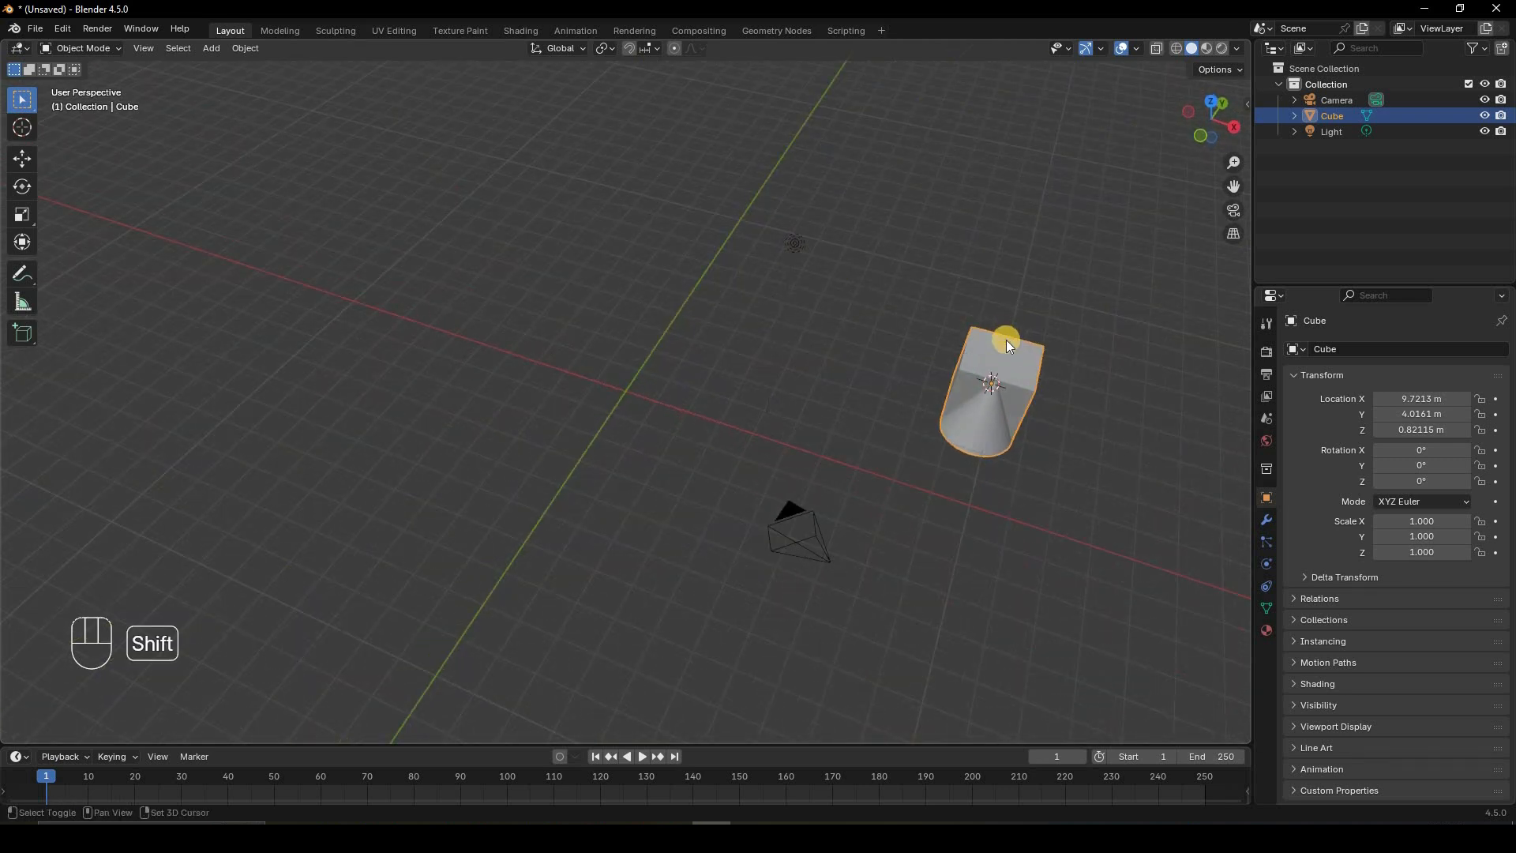
pyautogui.hotkey('shift', 's')
pyautogui.click(550, 416)
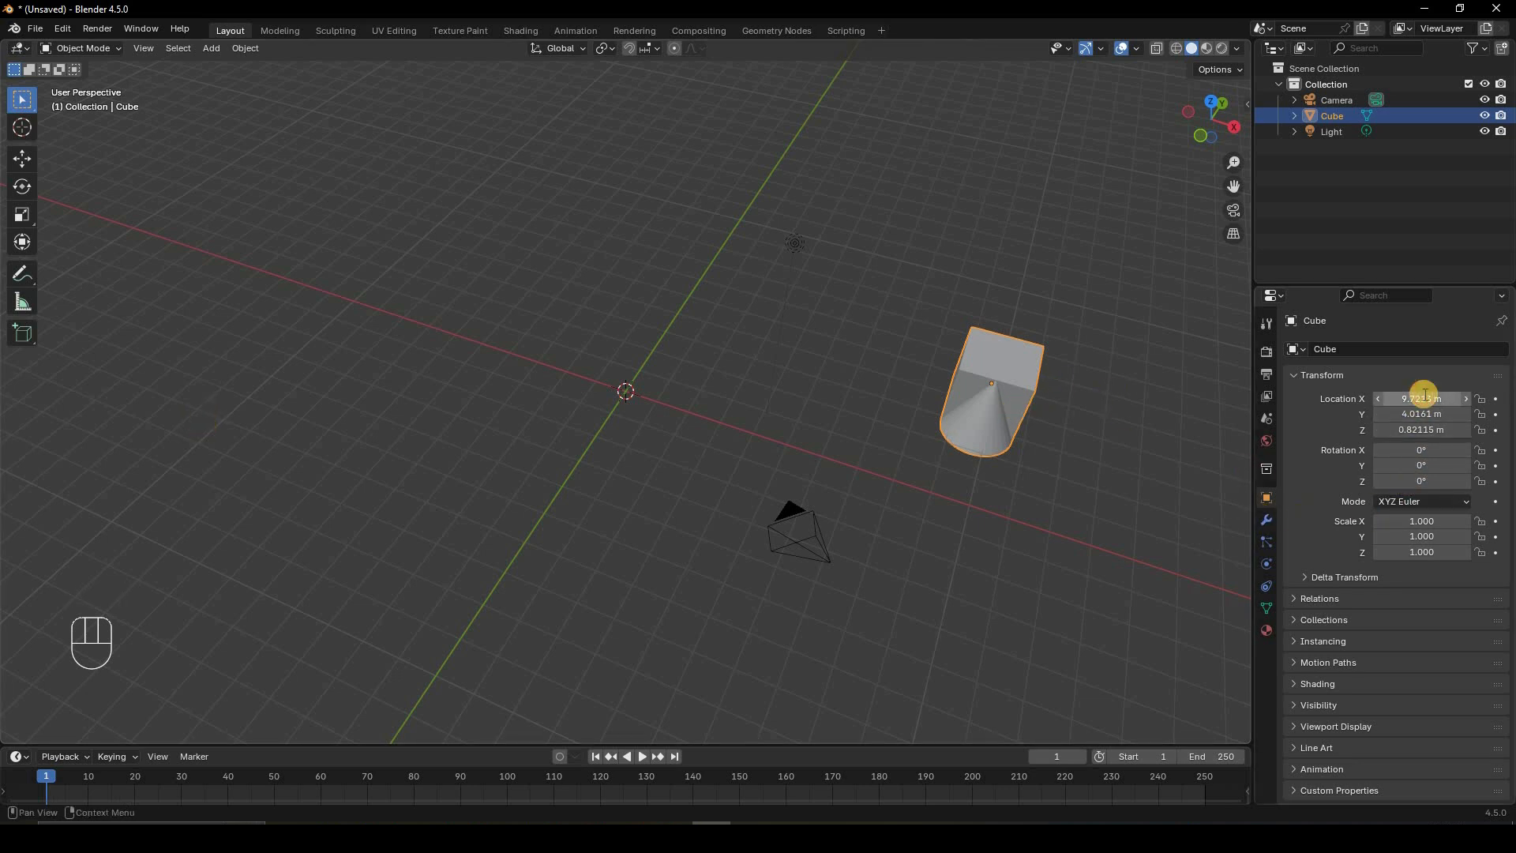
# - Set the cube object's X, Y and Z location to 0 m
pyautogui.moveTo(1423, 394); pyautogui.dragTo(1423, 429)
pyautogui.write('0')
pyautogui.press('Return')
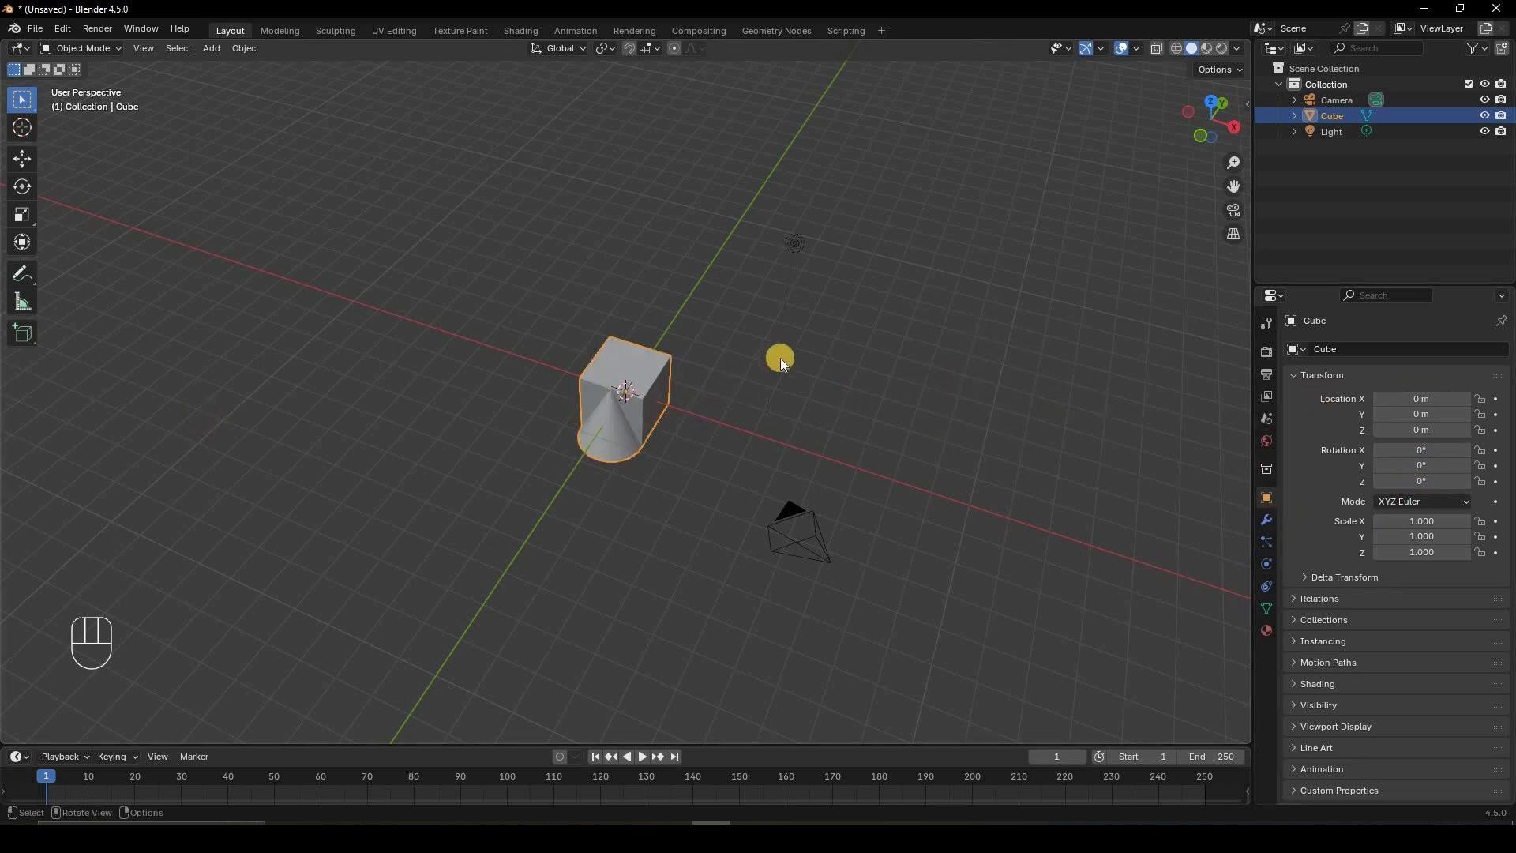
# - In Edit Mode, delete the selected cone's vertices from the cube object
pyautogui.moveTo(780, 358); pyautogui.dragTo(873, 426, button='middle')
pyautogui.press('Tab')
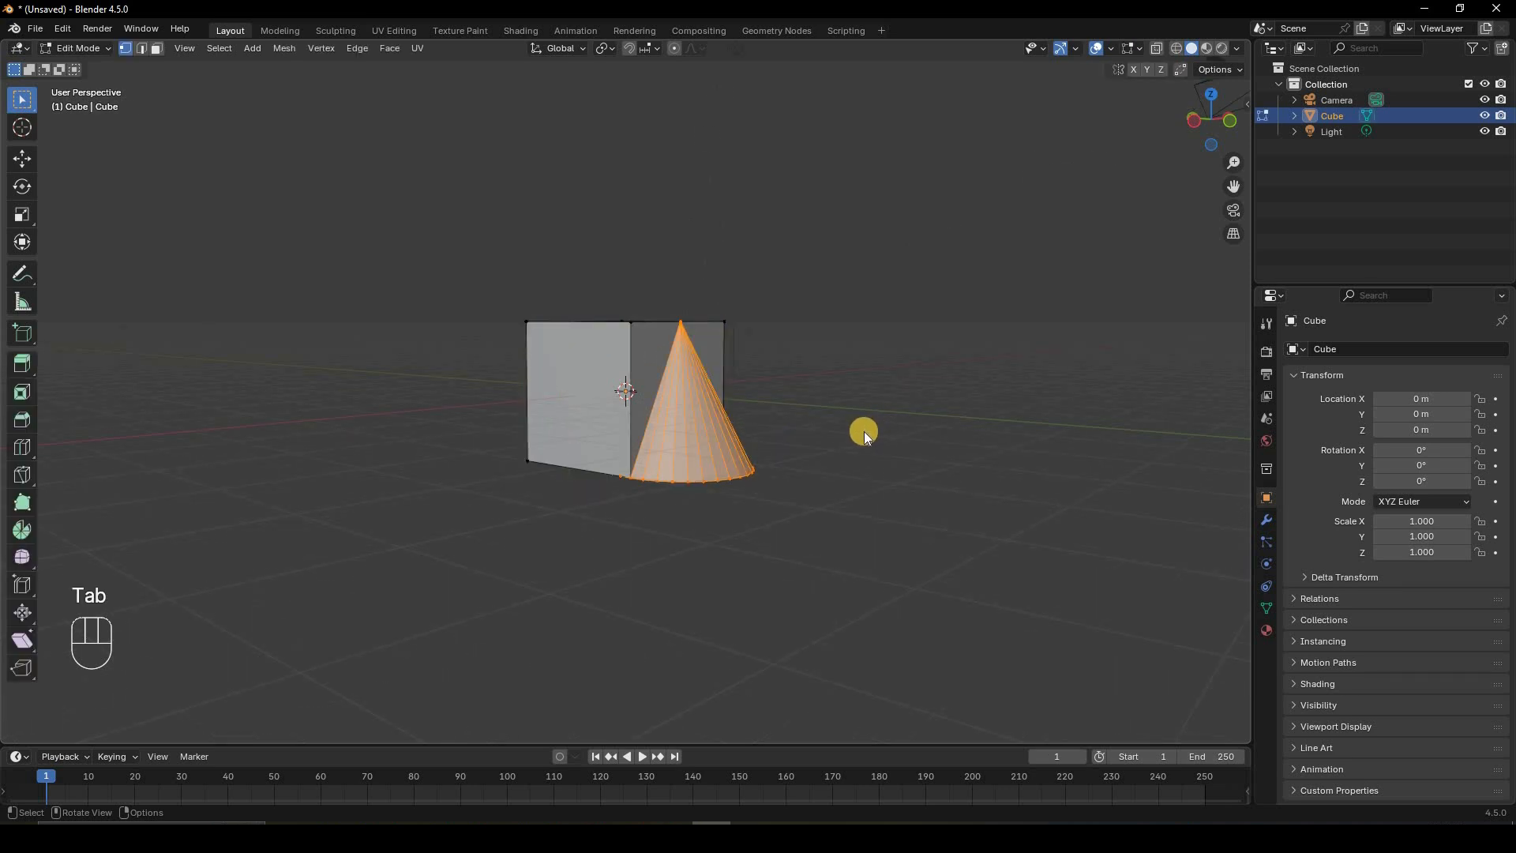
pyautogui.press('Delete')
pyautogui.click(863, 431)
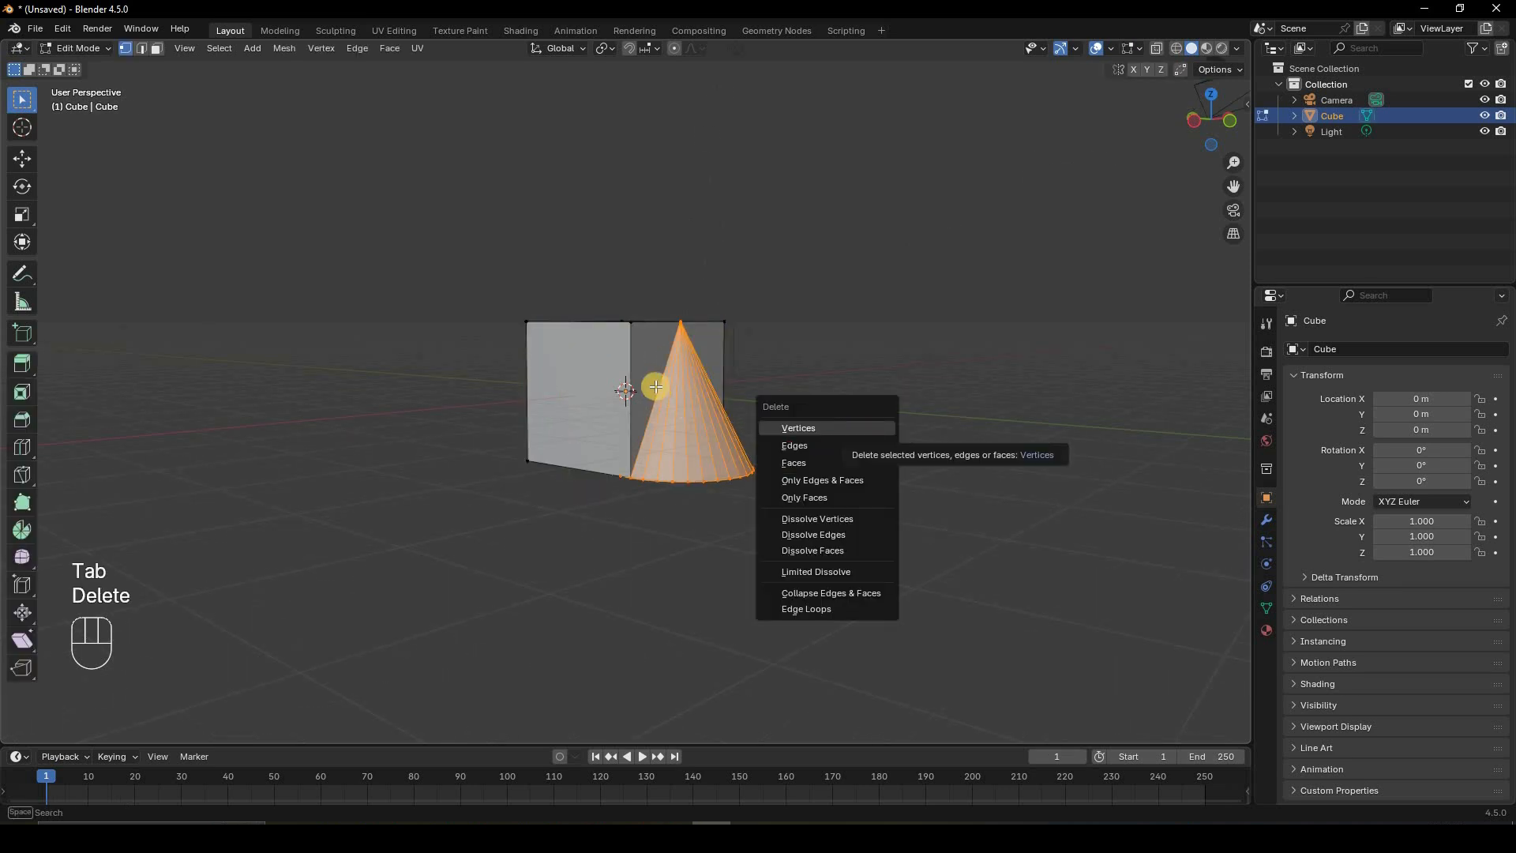
# - In face select mode, select the cube's front face and inset it freehand to form a smaller central square
pyautogui.click(157, 49)
pyautogui.click(708, 423)
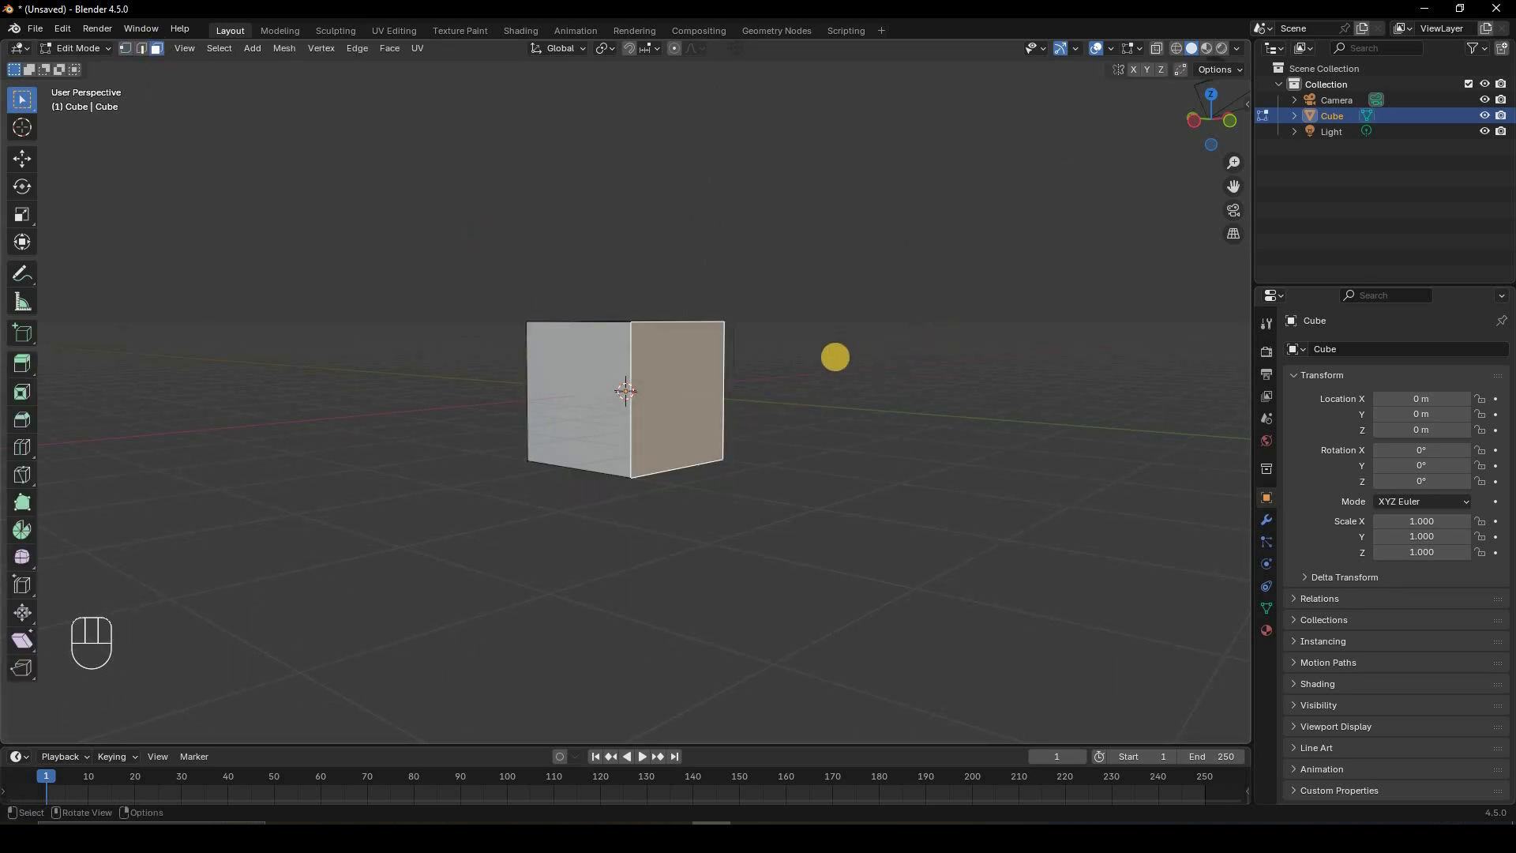
pyautogui.press('s')
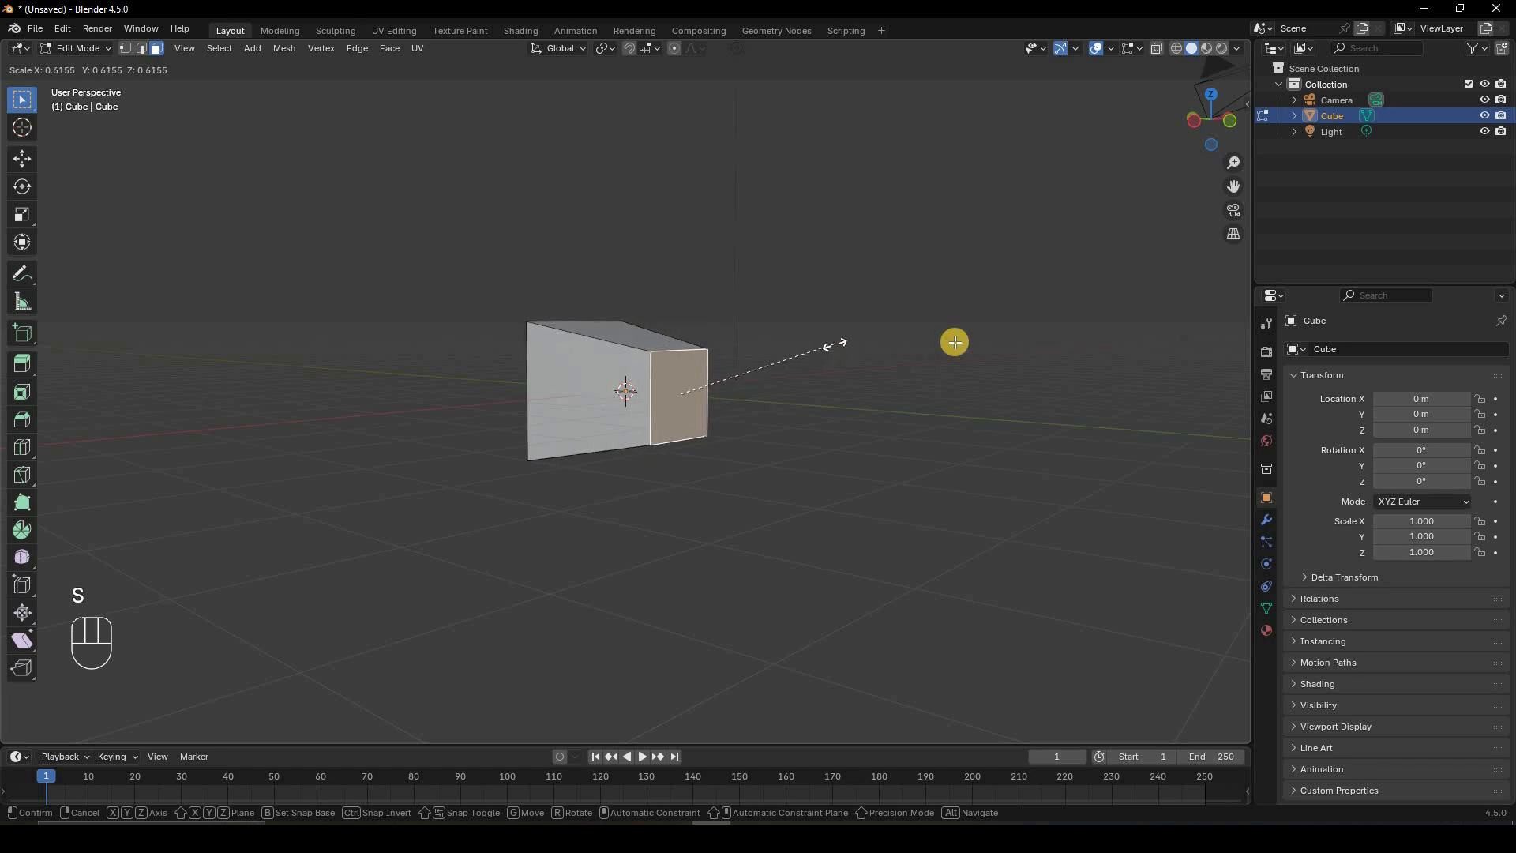
pyautogui.rightClick(878, 353)
pyautogui.press('i')
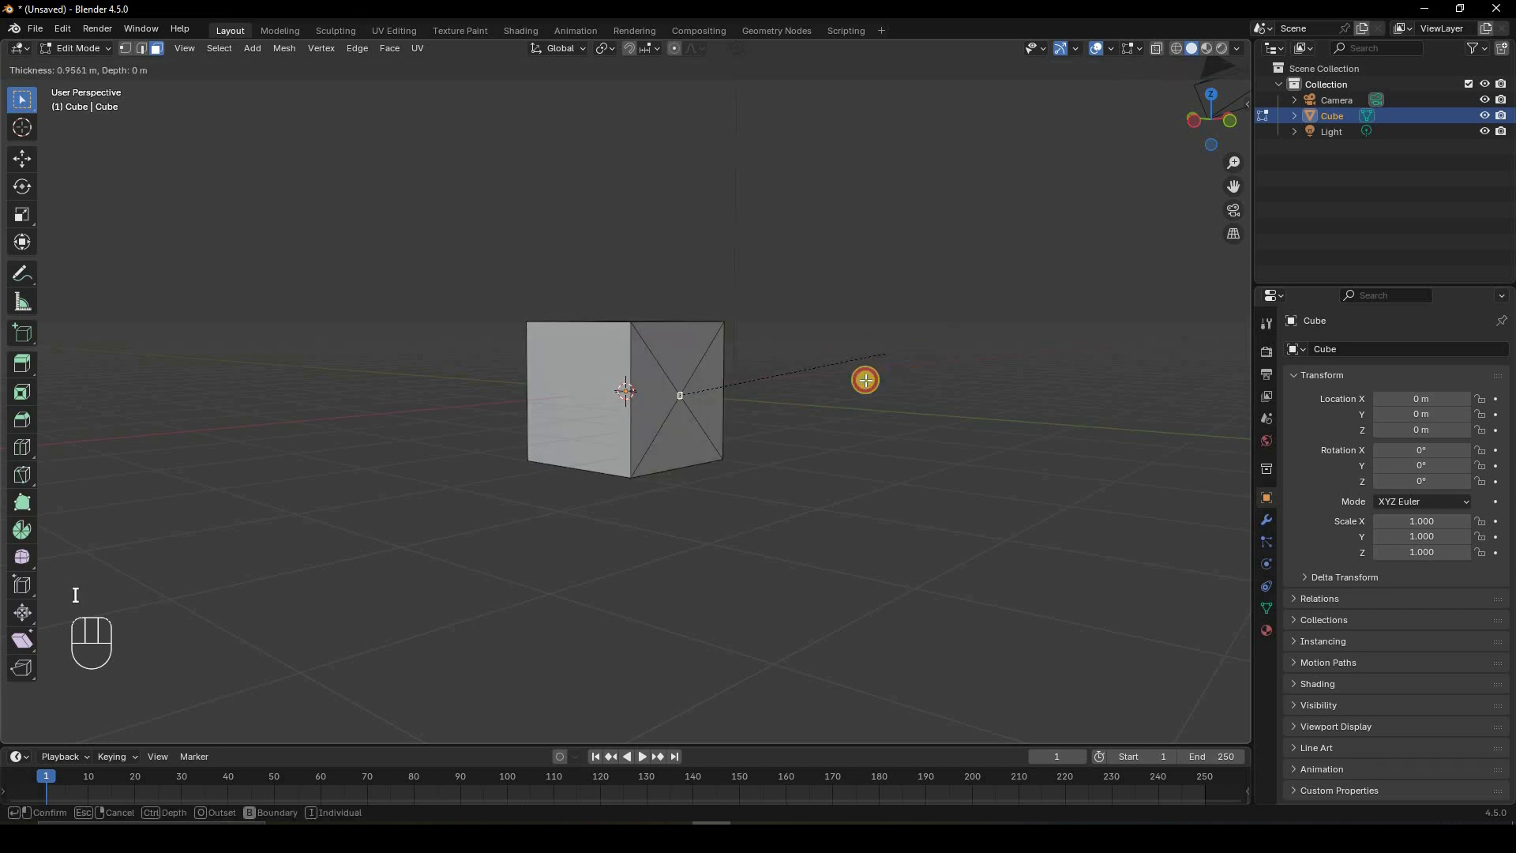
pyautogui.click(804, 404)
# - Delete the inset central face to open a square hole in the cube's front side
pyautogui.scroll(2, 818, 416)
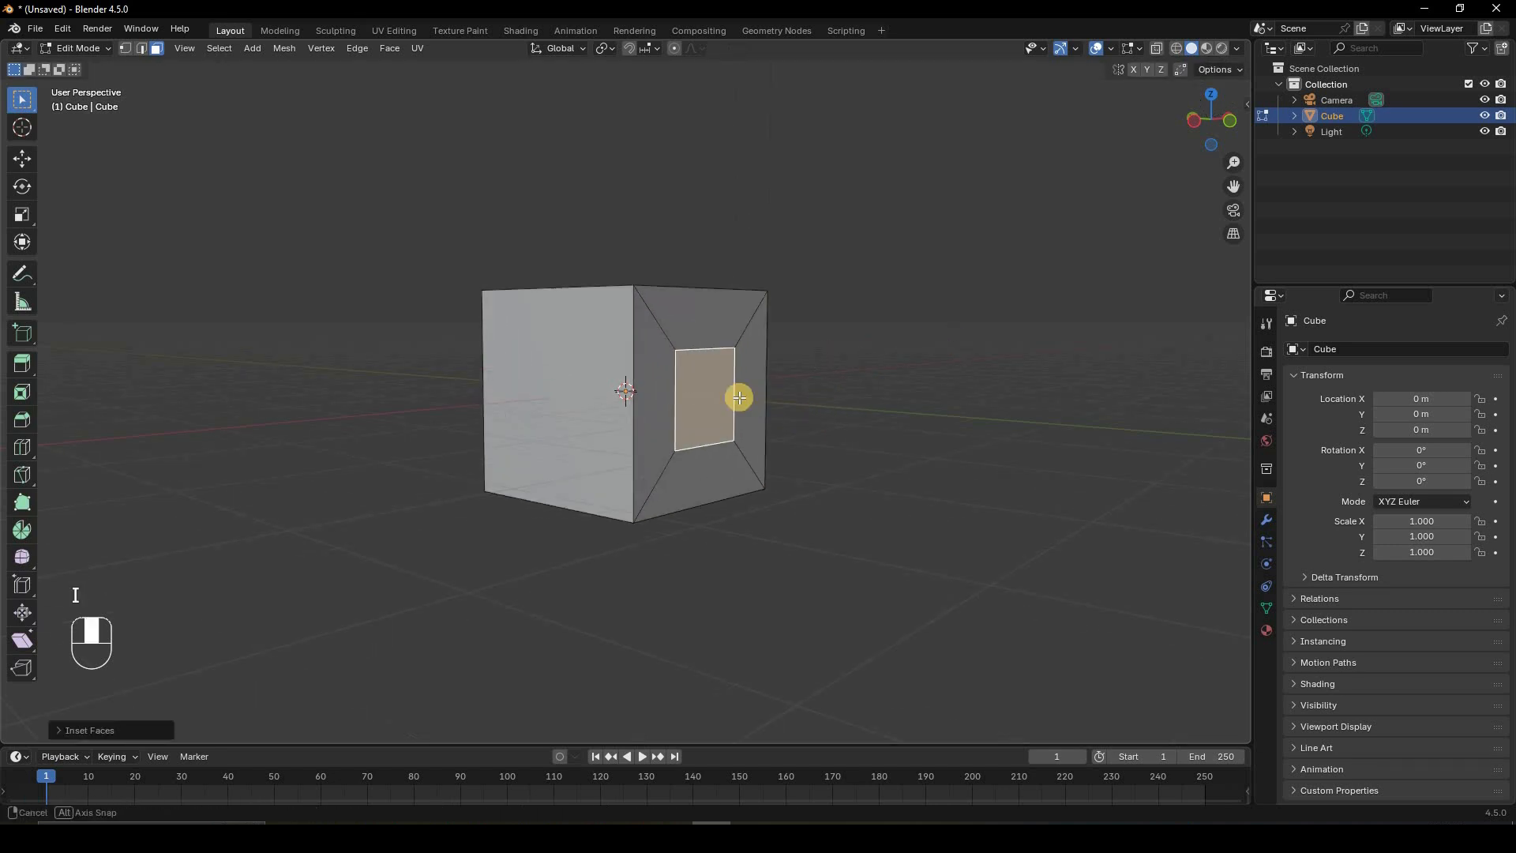
pyautogui.moveTo(739, 397)
pyautogui.mouseDown(button='middle')
pyautogui.moveTo(755, 372)
pyautogui.moveTo(741, 387)
pyautogui.mouseUp(button='middle')
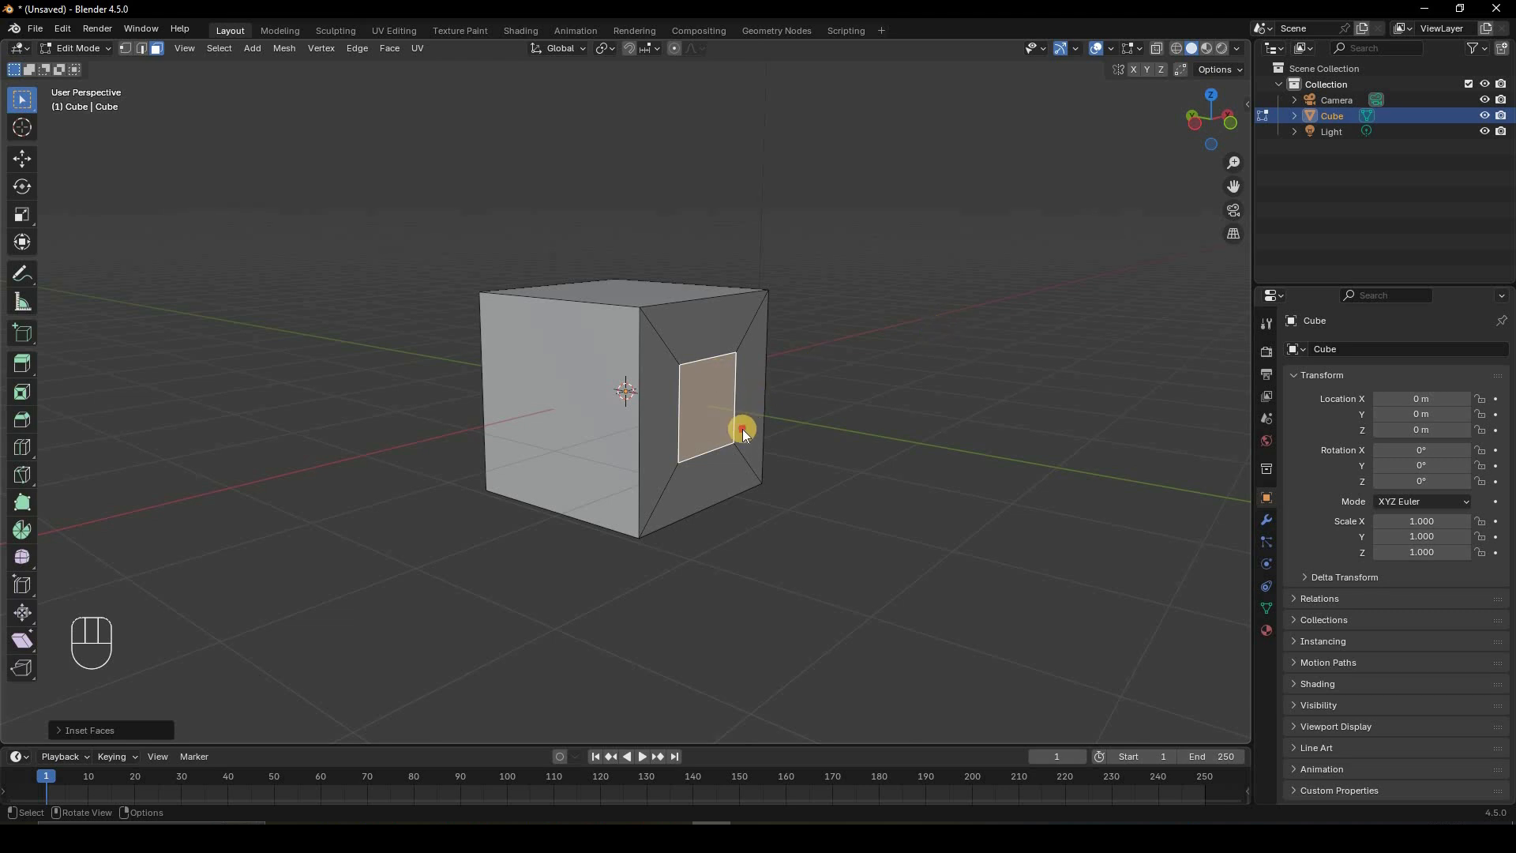
pyautogui.press('Delete')
pyautogui.click(774, 426)
pyautogui.moveTo(883, 402); pyautogui.dragTo(987, 399, button='middle')
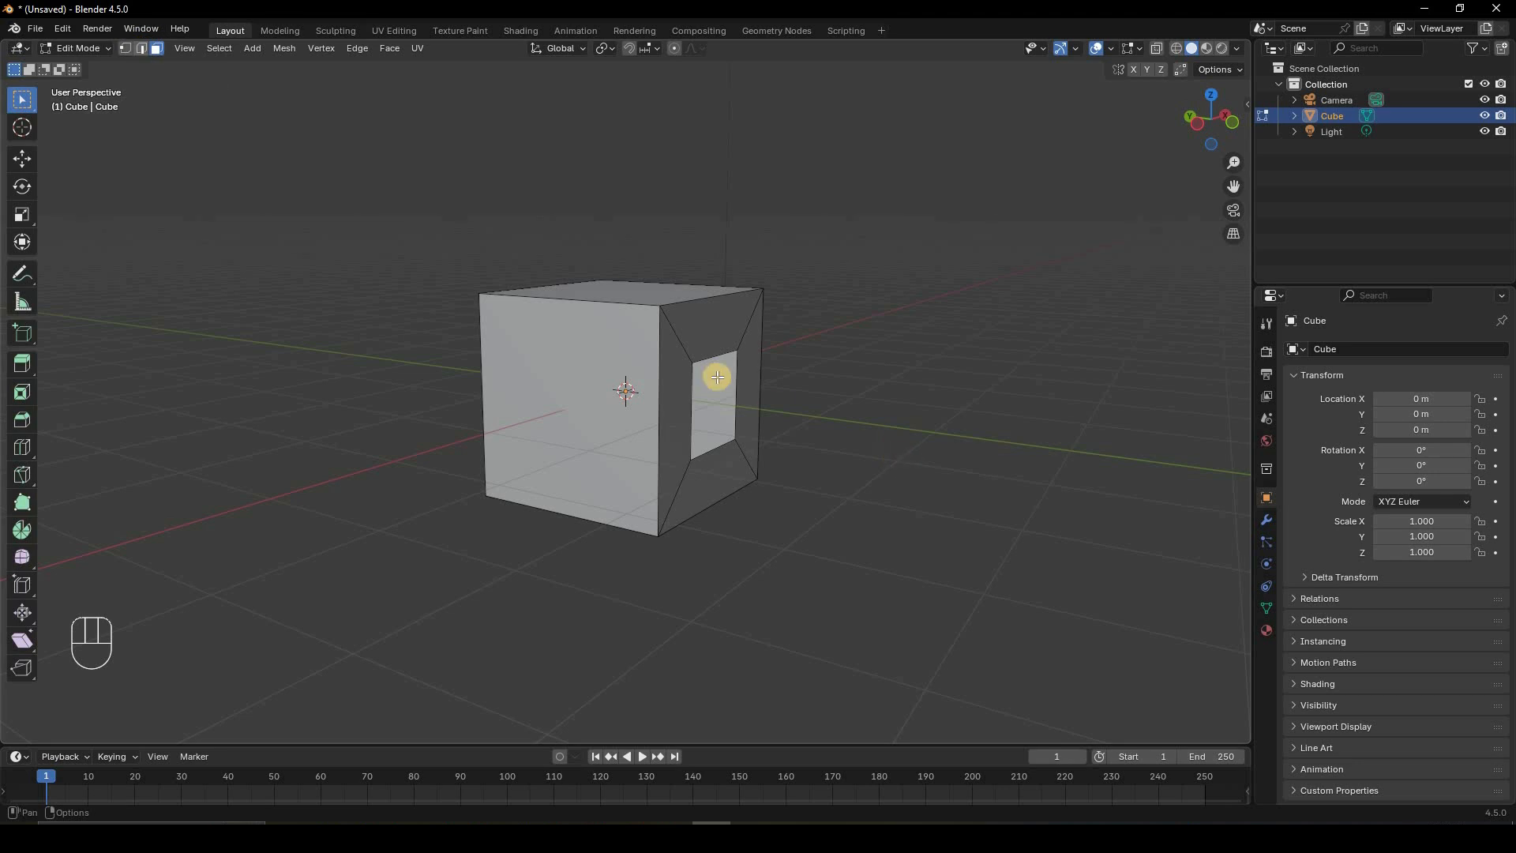
# - In edge select mode, select the edge loop around the square hole and snap the 3D cursor to the selection
pyautogui.press('2')
pyautogui.keyDown('alt'); pyautogui.keyDown('shift'); pyautogui.click(735, 406); pyautogui.keyUp('shift'); pyautogui.keyUp('alt')
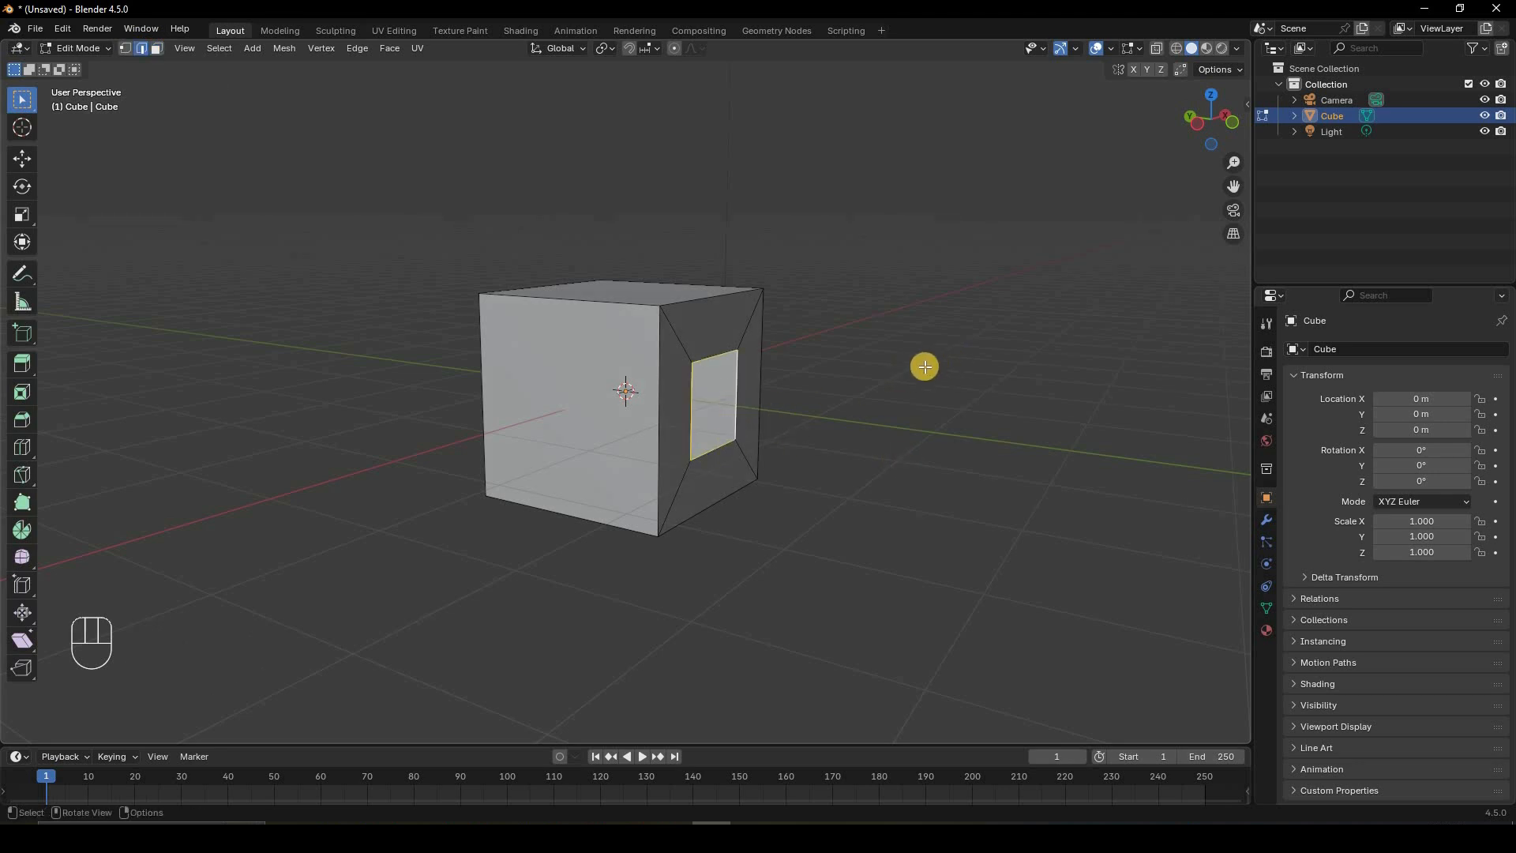
pyautogui.moveTo(891, 370); pyautogui.dragTo(859, 376, button='middle')
pyautogui.hotkey('shift', 's')
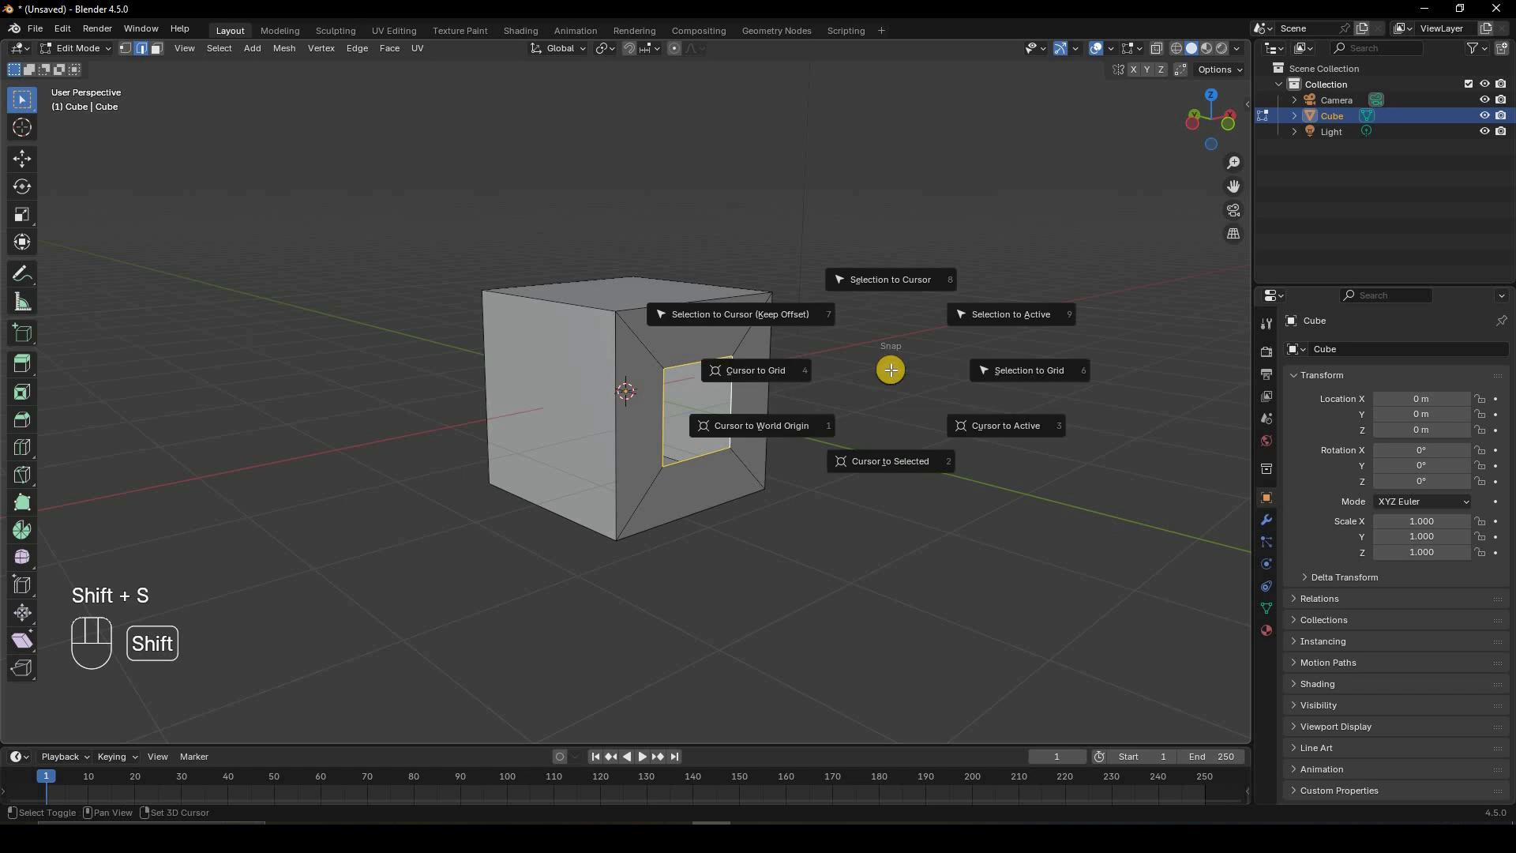
pyautogui.hotkey('shift', 's')
pyautogui.hotkey('shift', 's')
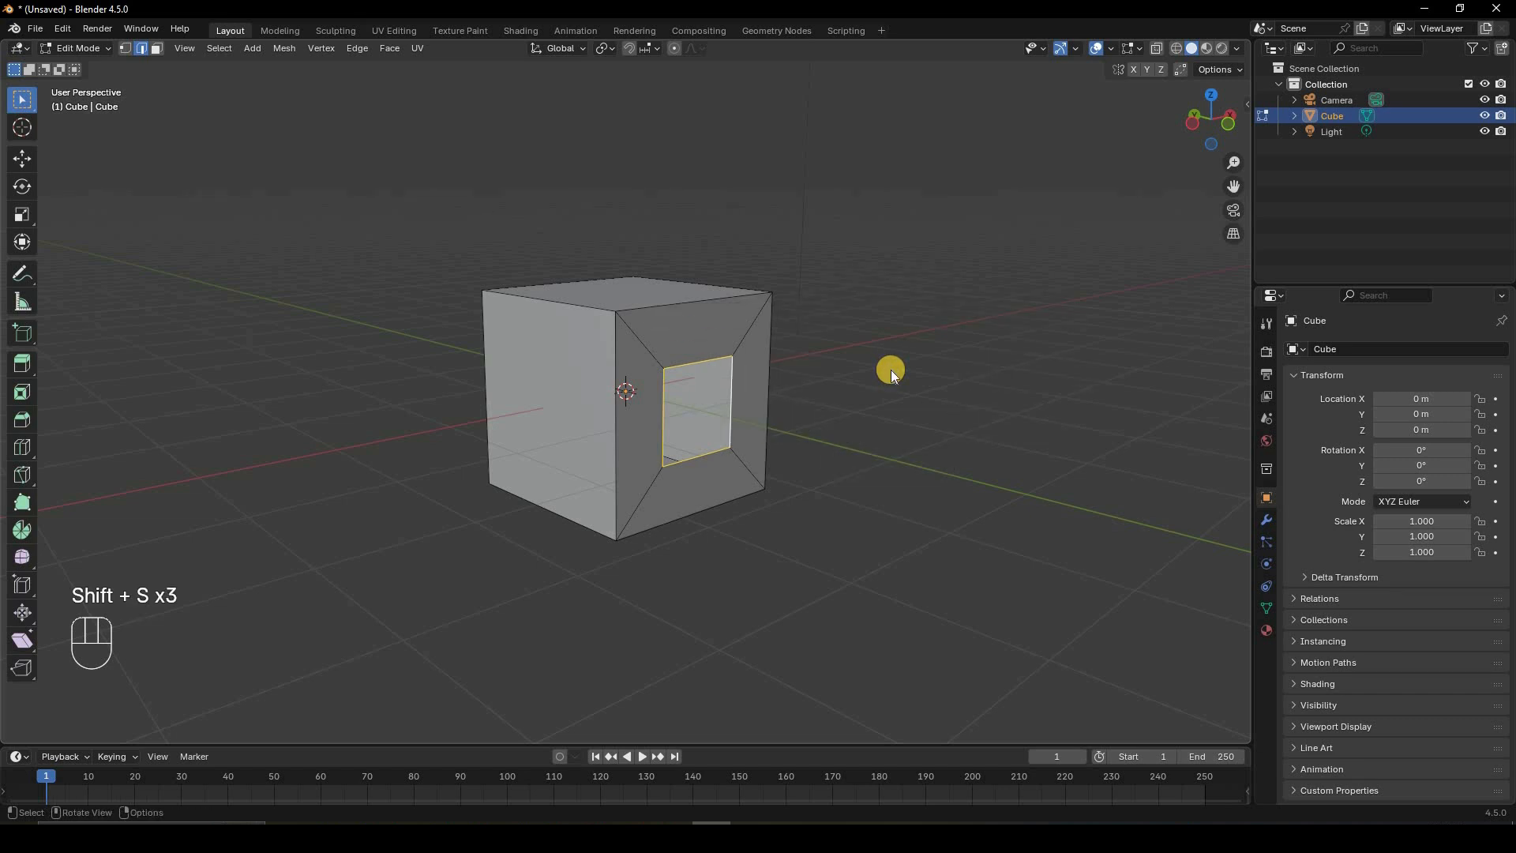
pyautogui.hotkey('shift', 's')
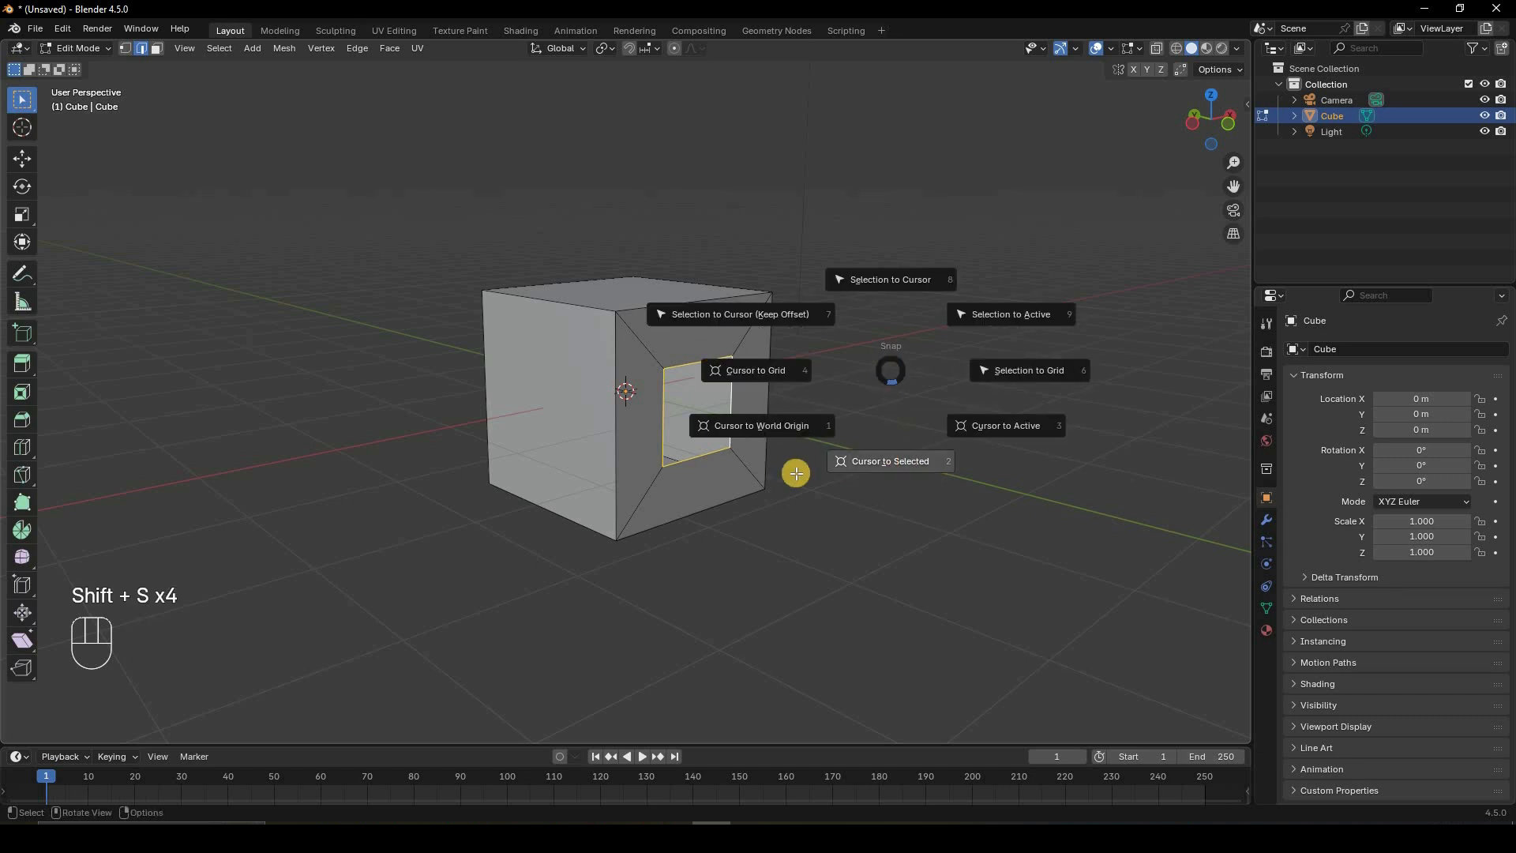
pyautogui.click(846, 463)
# - Add a circle mesh at the 3D cursor in the centre of the square hole
pyautogui.moveTo(1015, 308); pyautogui.dragTo(1021, 308, button='middle')
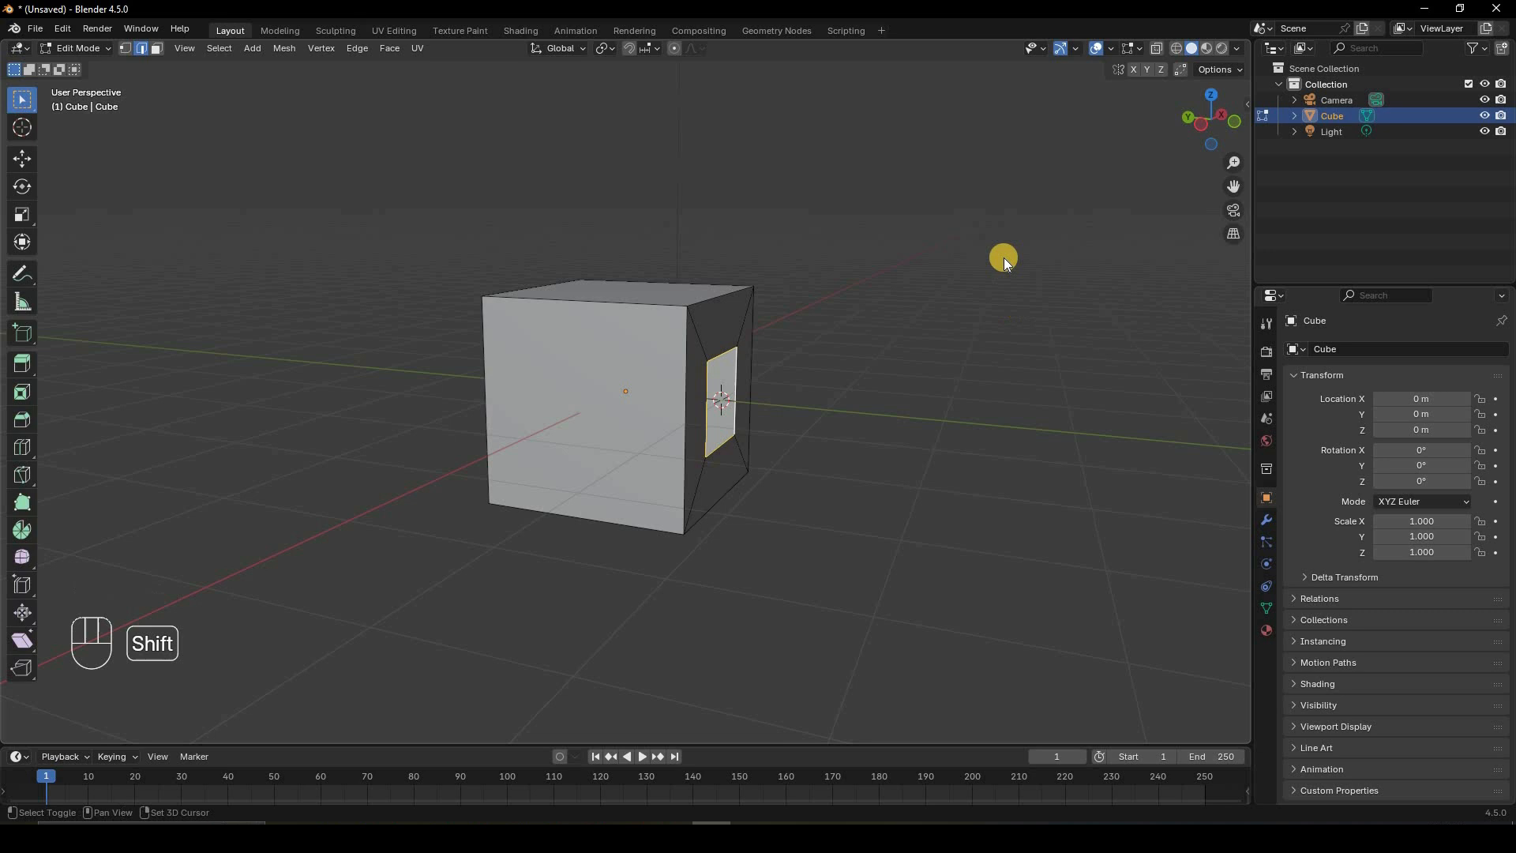
pyautogui.hotkey('shift', 'a')
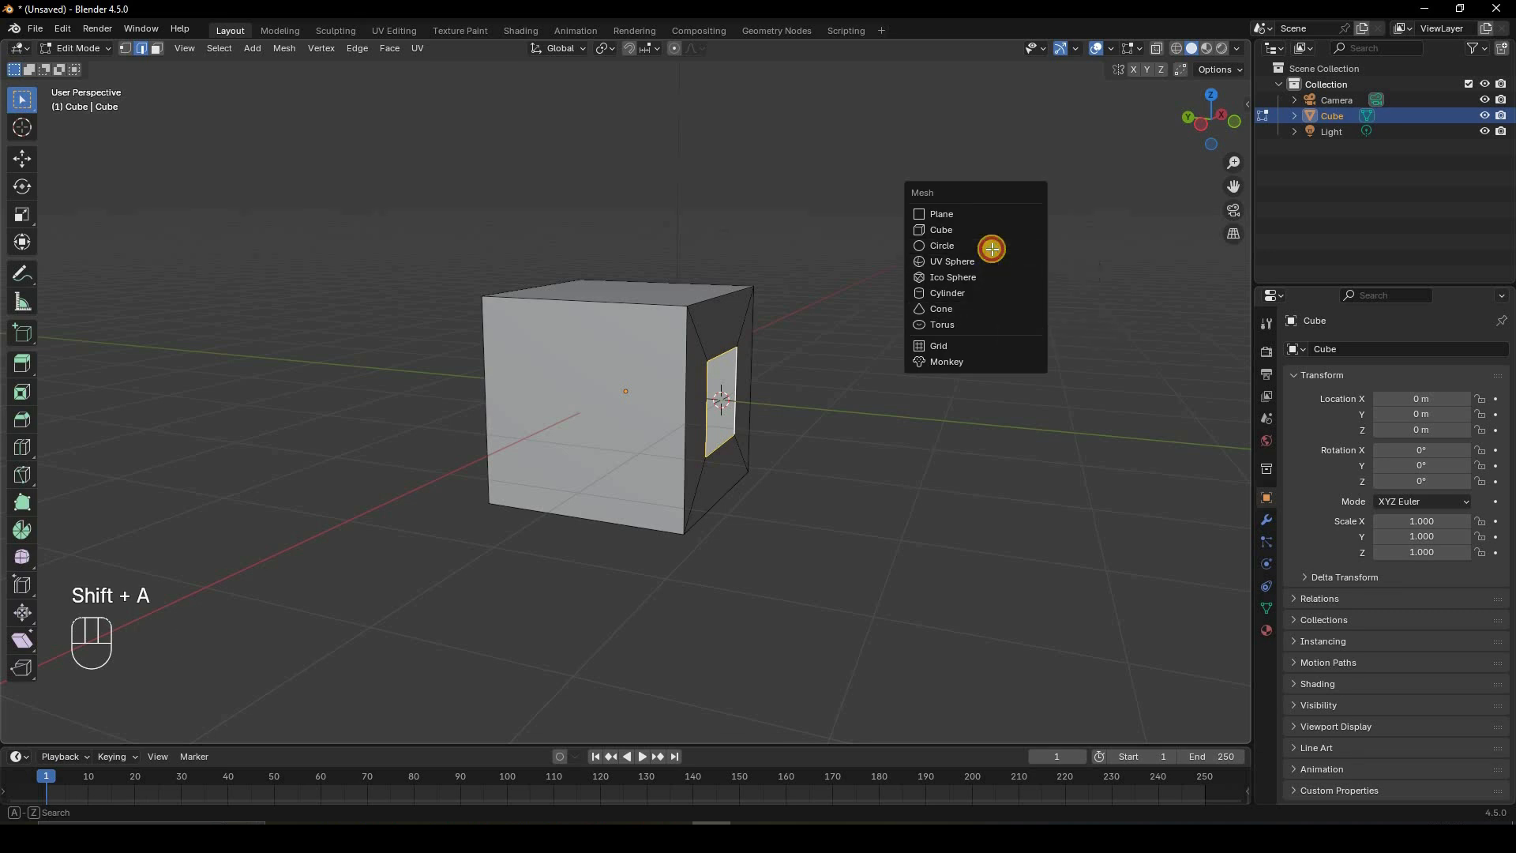
pyautogui.click(996, 247)
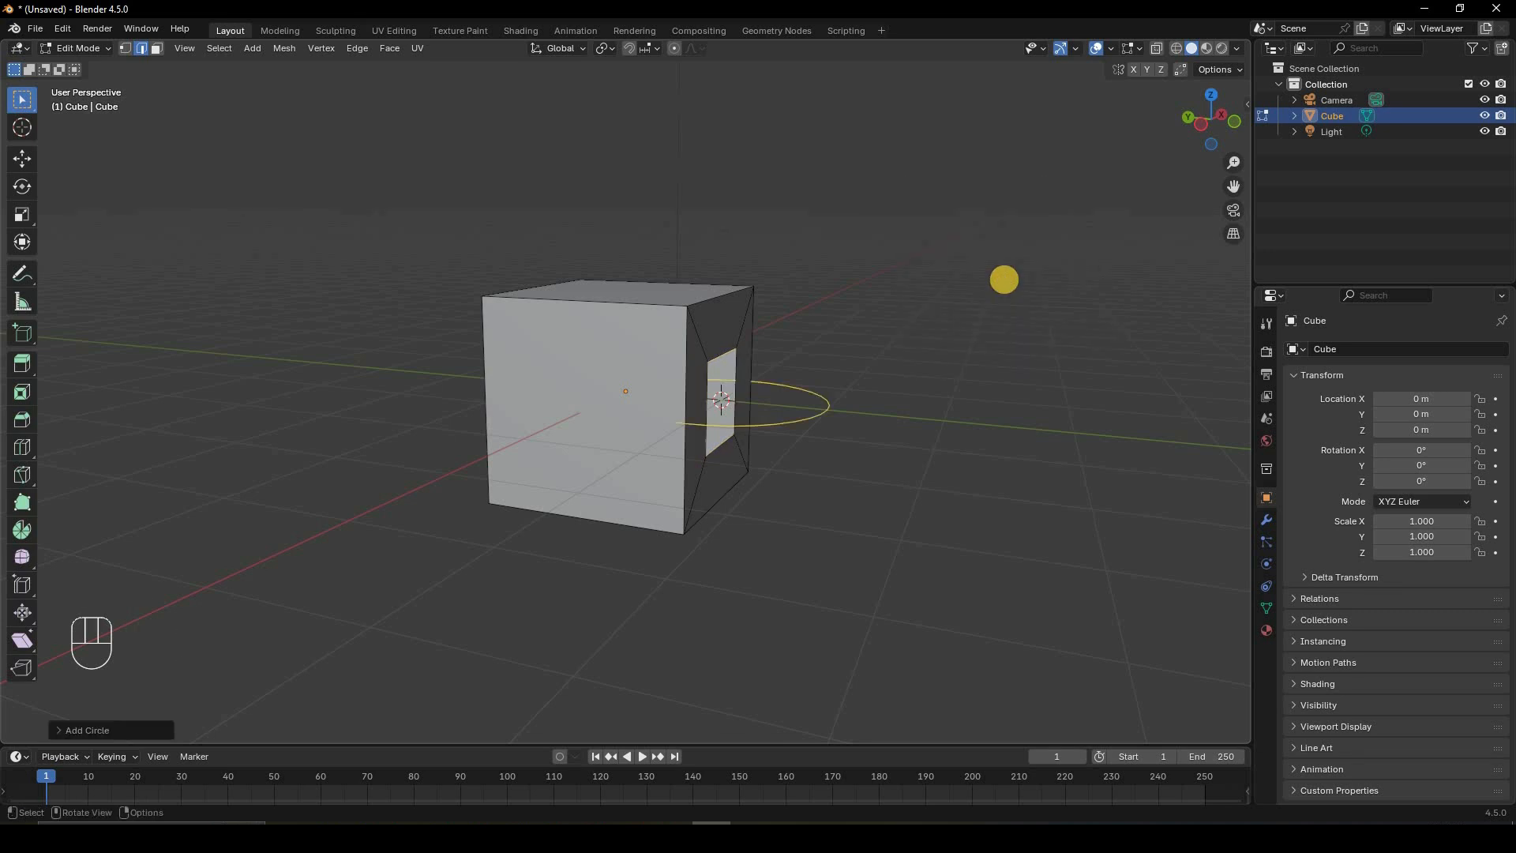
# - Rotate the new circle 90° about the Y axis and 90° about the Z axis
pyautogui.press('r')
pyautogui.press('y')
pyautogui.press('KP_9')
pyautogui.press('KP_0')
pyautogui.press('Return')
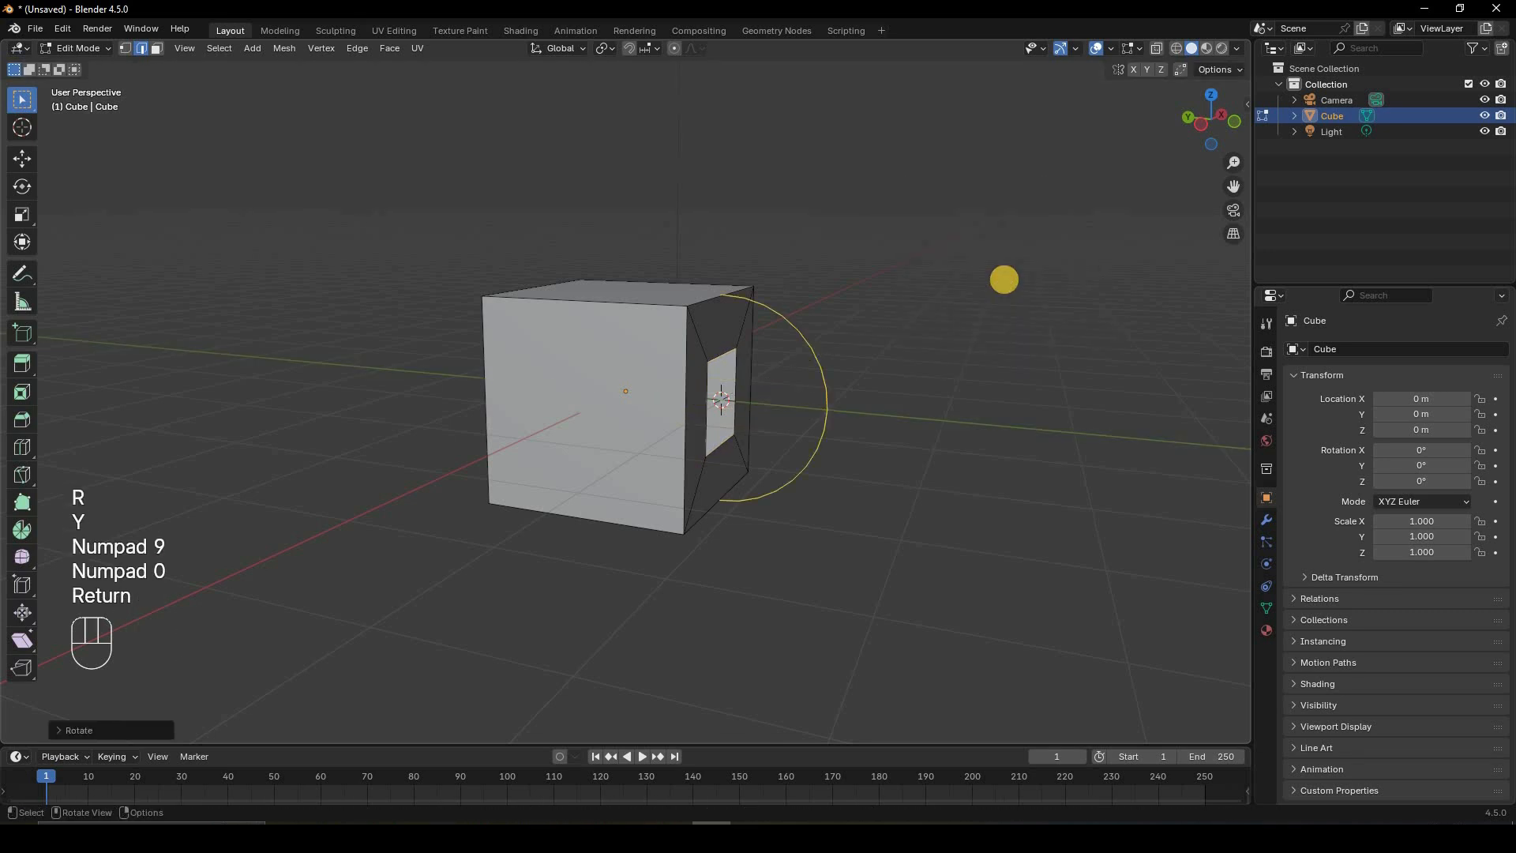
pyautogui.press('r')
pyautogui.press('z')
pyautogui.press('KP_9')
pyautogui.press('KP_0')
pyautogui.press('Return')
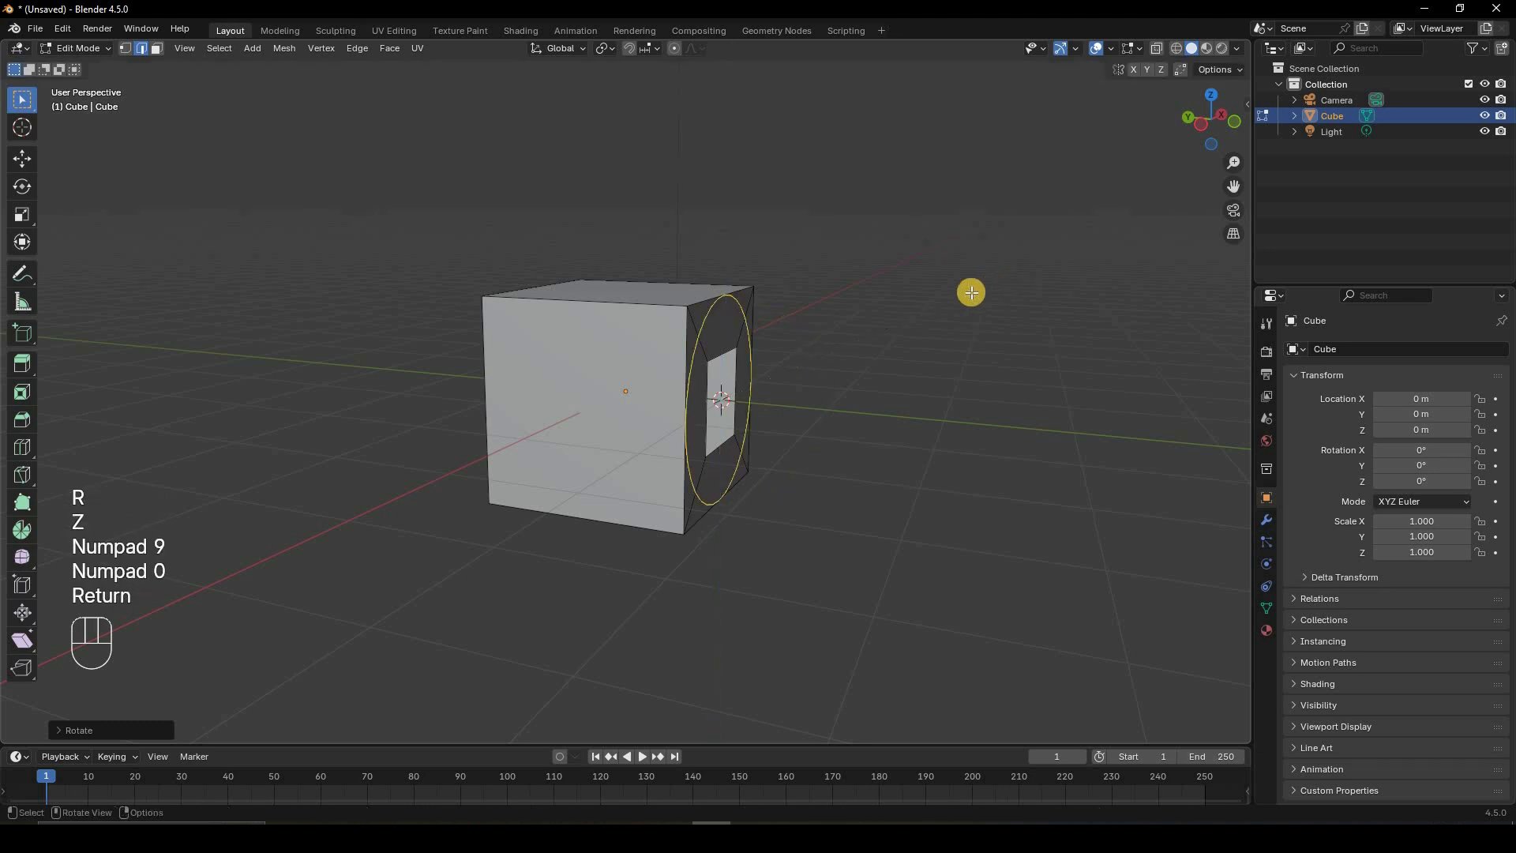
# - Scale the circle down uniformly so it fits just inside the square hole
pyautogui.moveTo(903, 328); pyautogui.dragTo(782, 348, button='middle')
pyautogui.press('s')
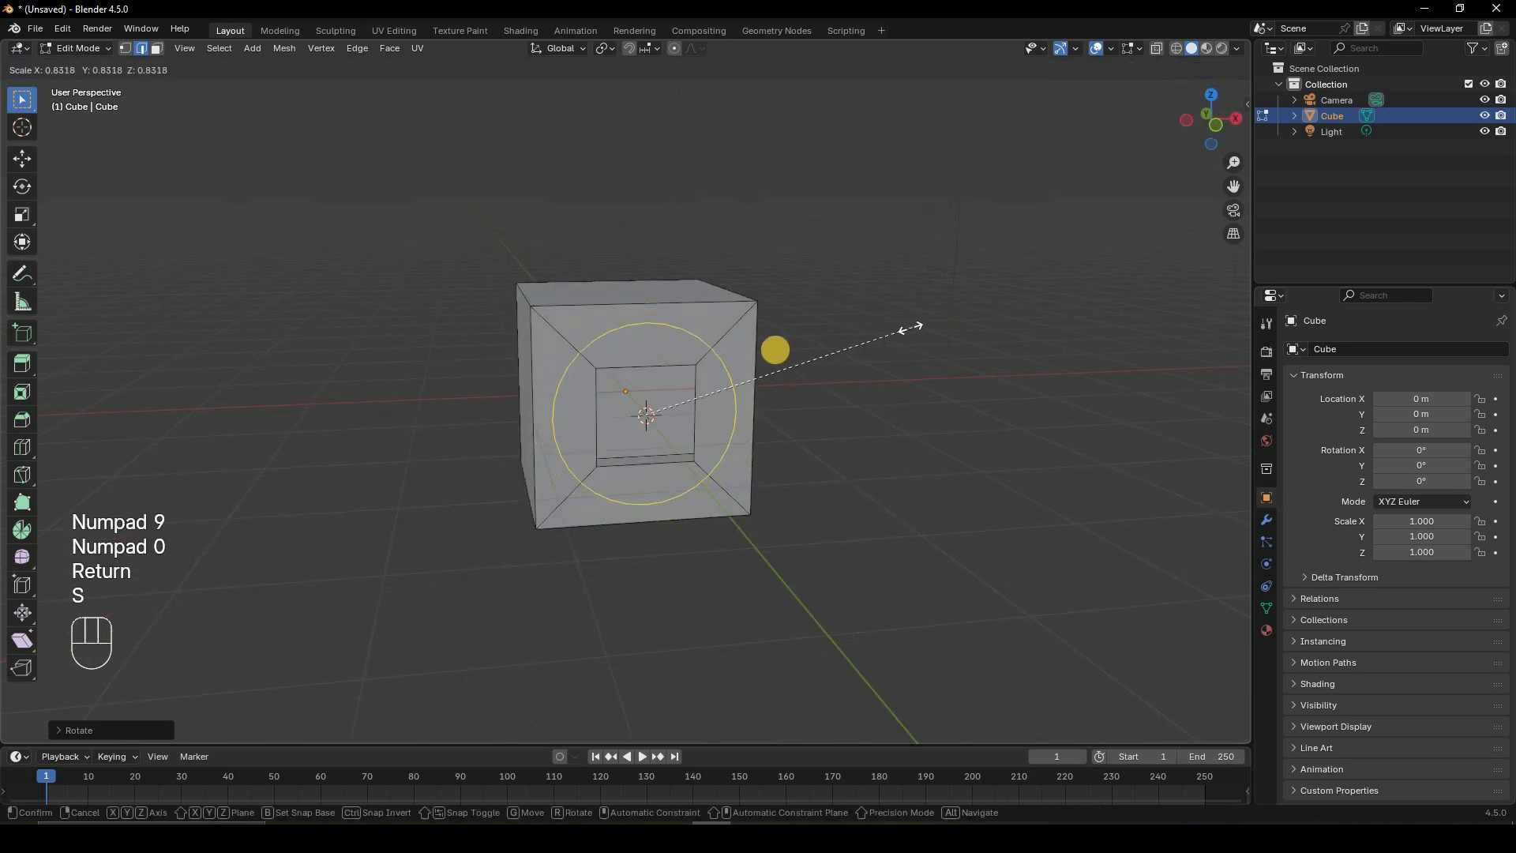
pyautogui.click(890, 353)
# - Check the circle's alignment with the hole in front and right wireframe views, and return to solid shading
pyautogui.moveTo(891, 353); pyautogui.dragTo(898, 322, button='middle')
pyautogui.press('KP_1')
pyautogui.press('z')
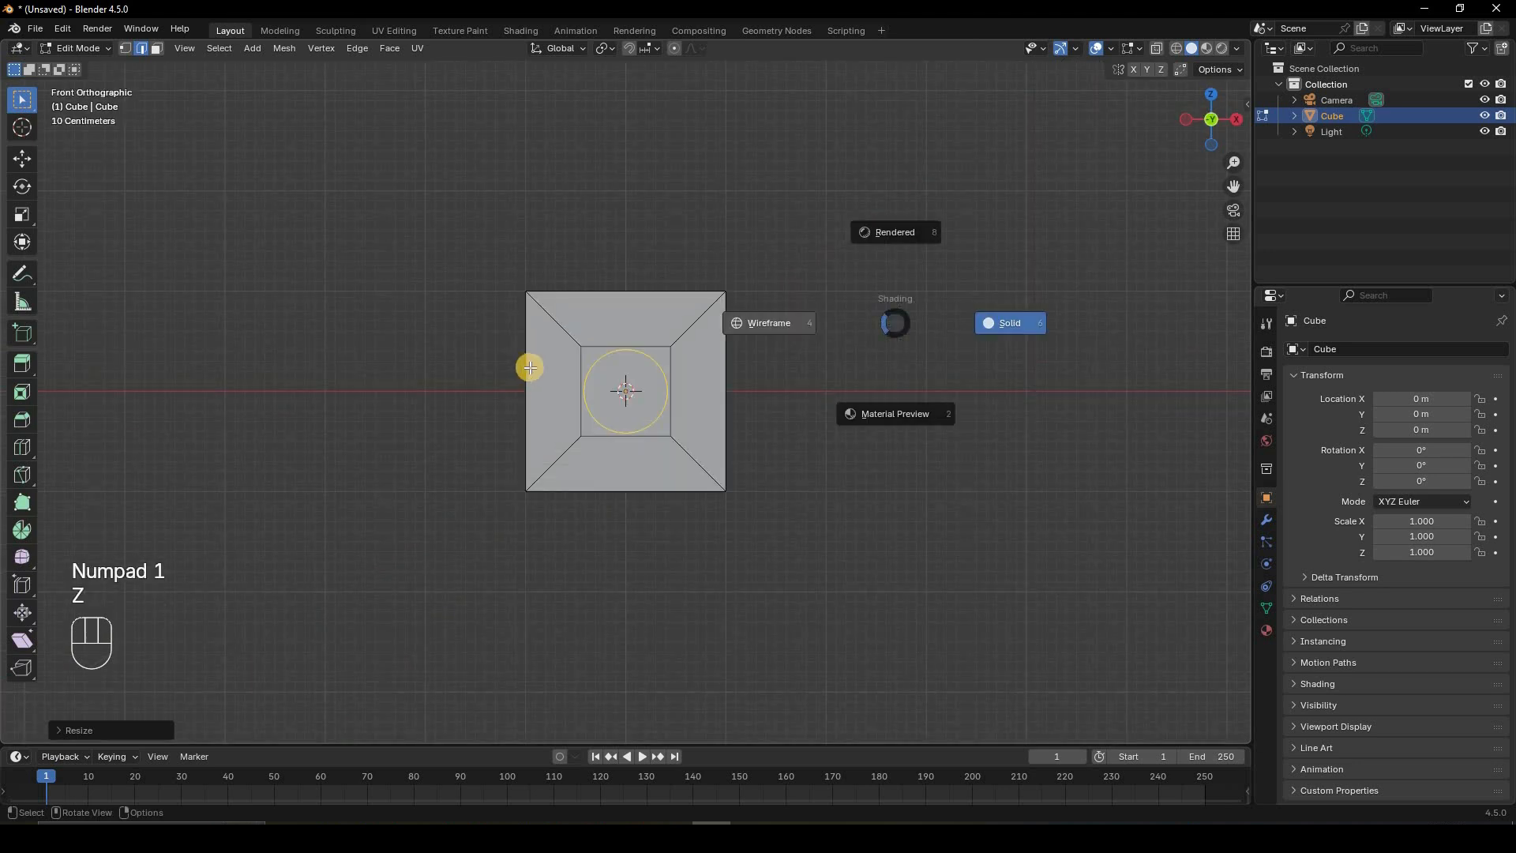
pyautogui.click(529, 367)
pyautogui.press('KP_3')
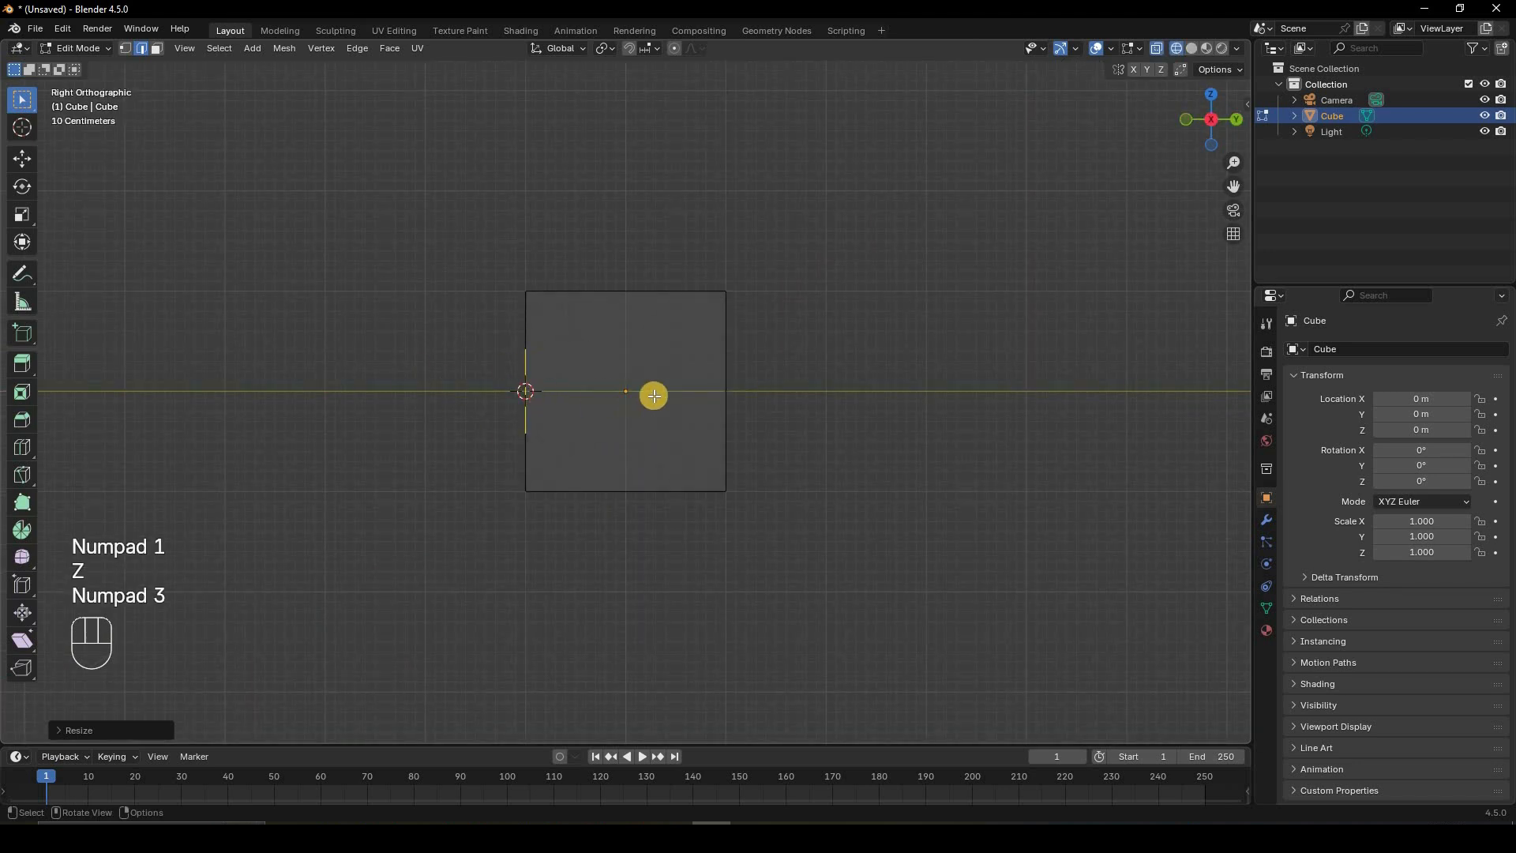
pyautogui.moveTo(653, 395); pyautogui.dragTo(698, 470, button='middle')
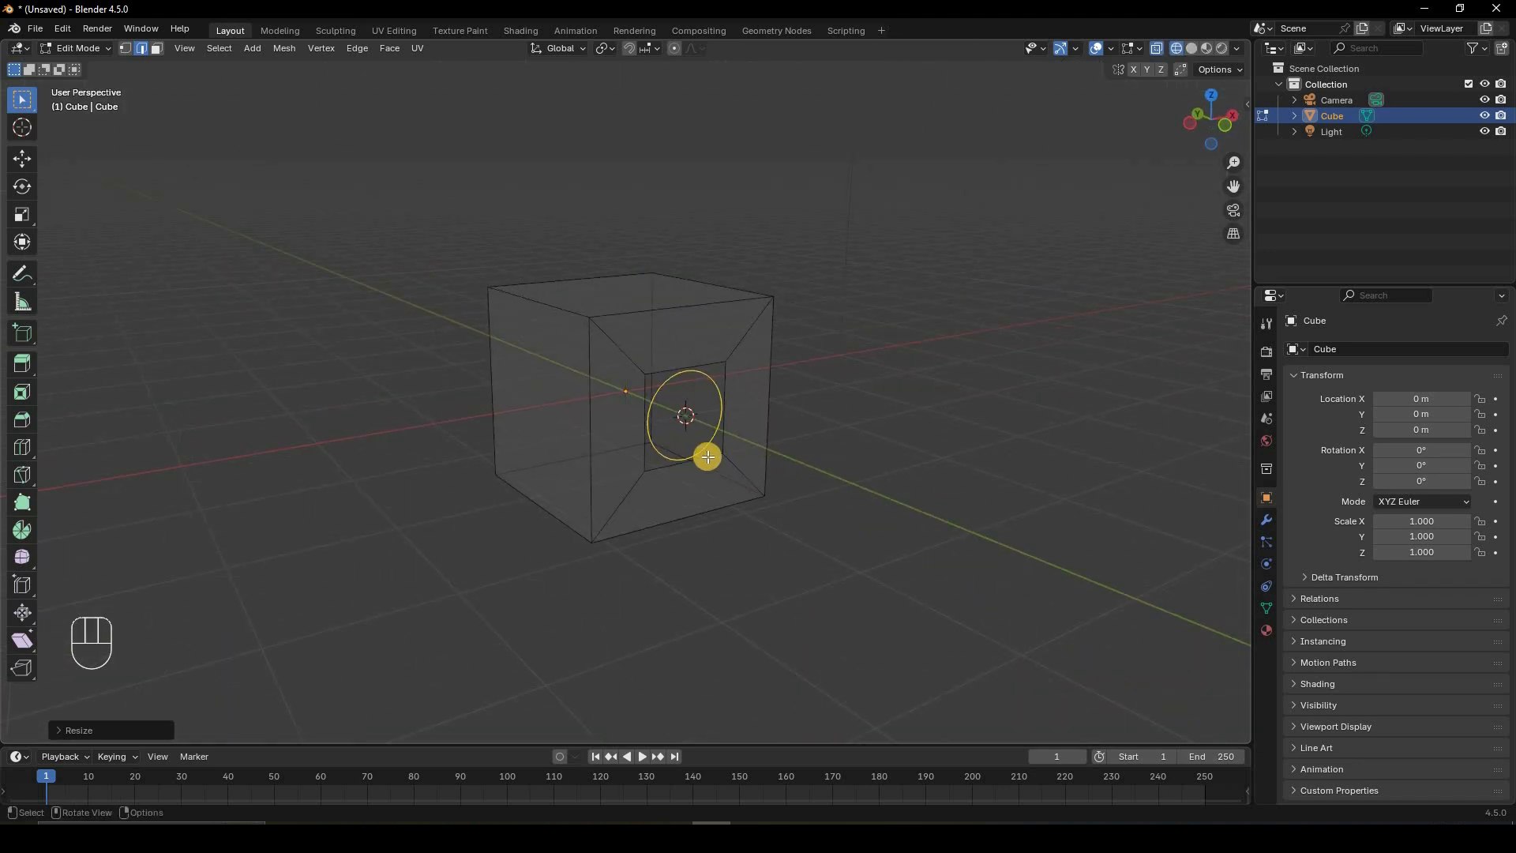
pyautogui.scroll(2, 938, 467)
pyautogui.press('z')
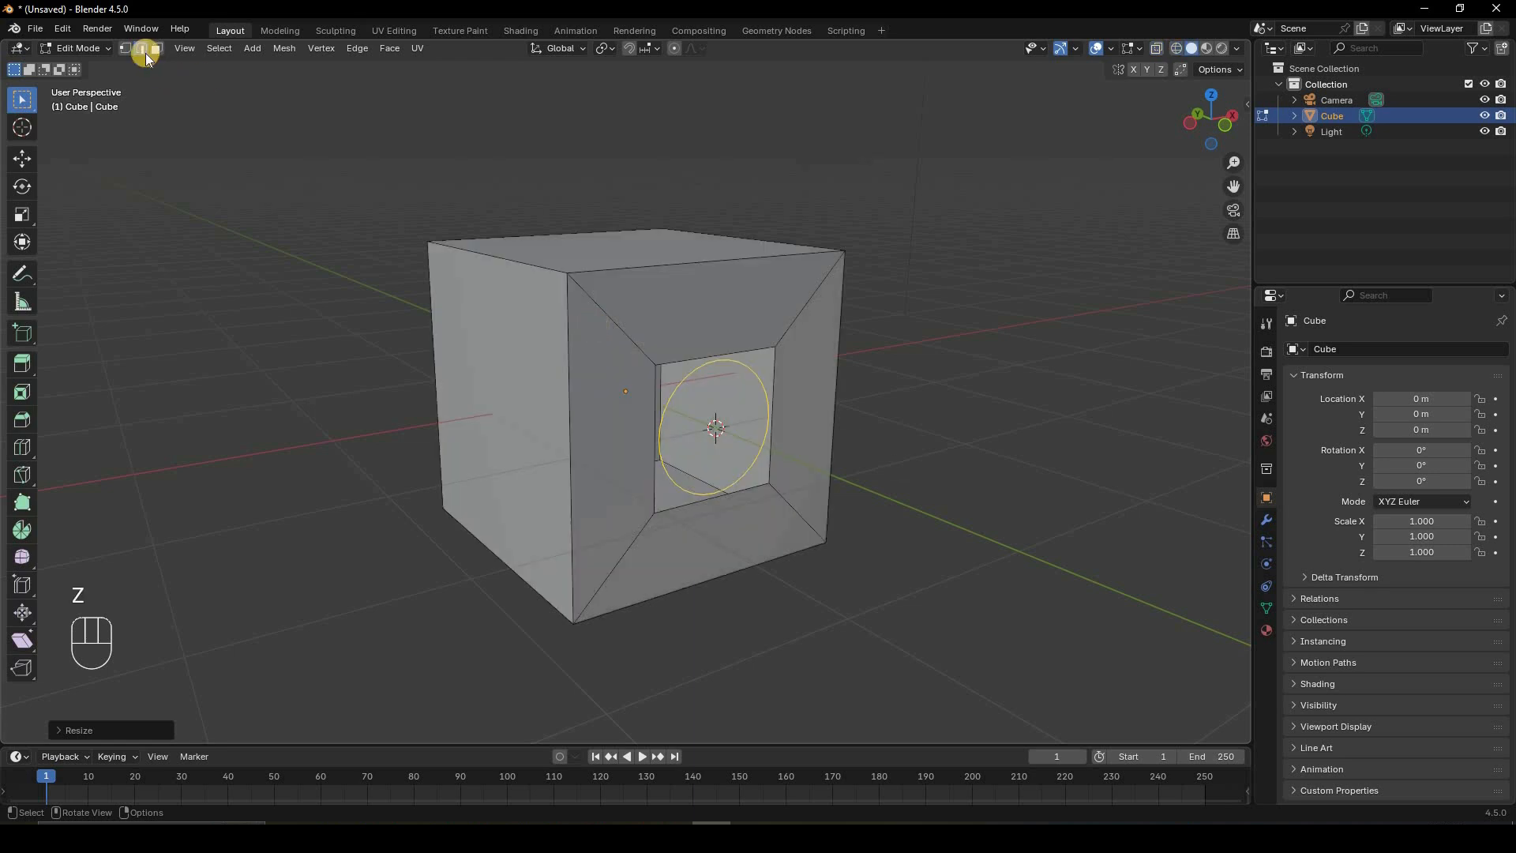
# - Switch to vertex select mode and return the cube to Object Mode
pyautogui.click(126, 49)
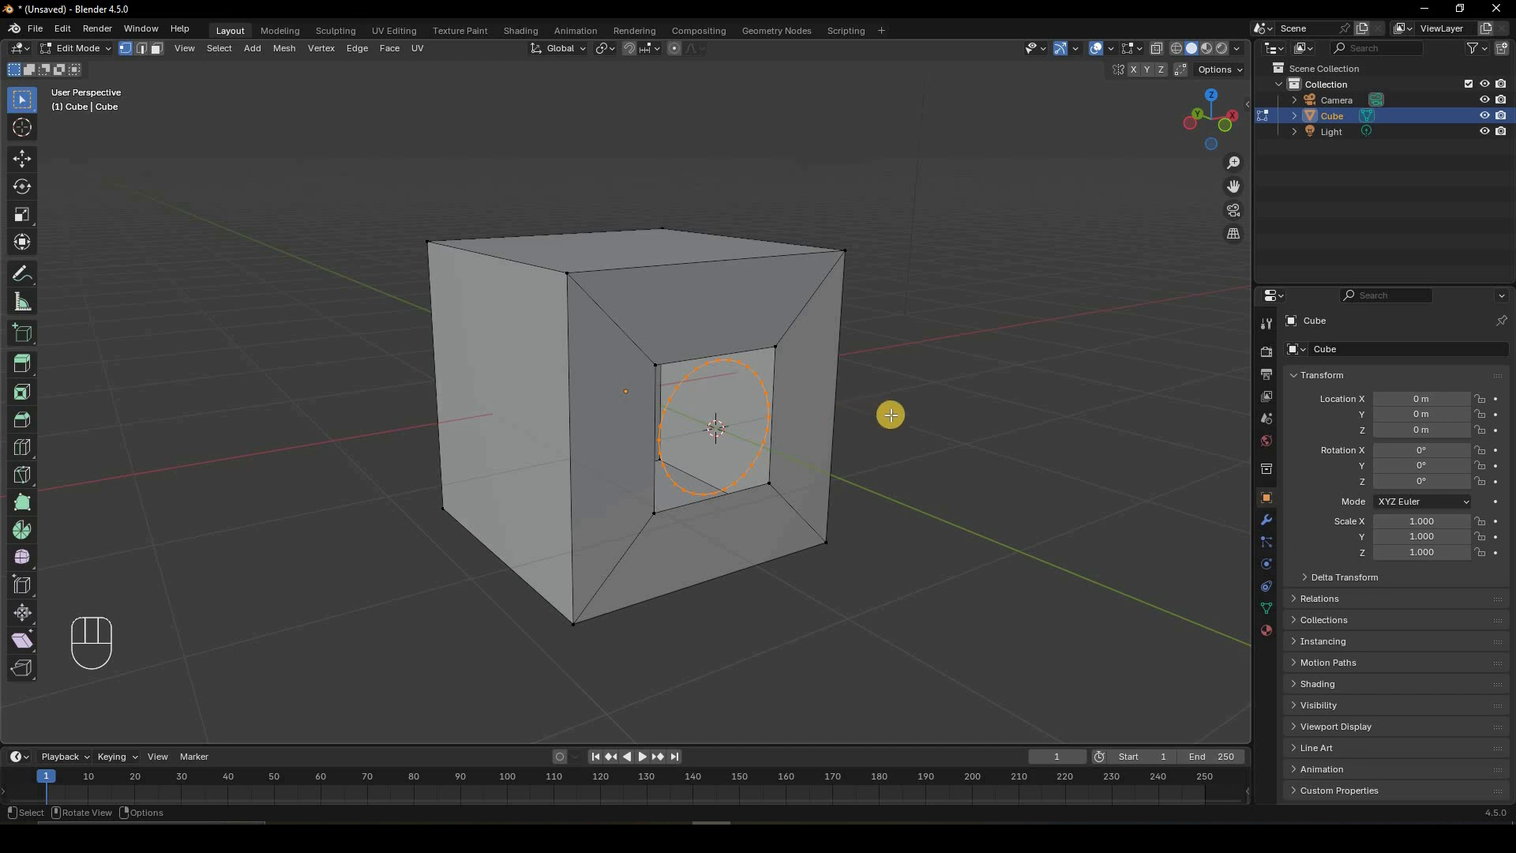
pyautogui.moveTo(877, 389)
pyautogui.mouseDown(button='middle')
pyautogui.moveTo(836, 436)
pyautogui.moveTo(799, 407)
pyautogui.moveTo(861, 404)
pyautogui.mouseUp(button='middle')
pyautogui.press('Tab')
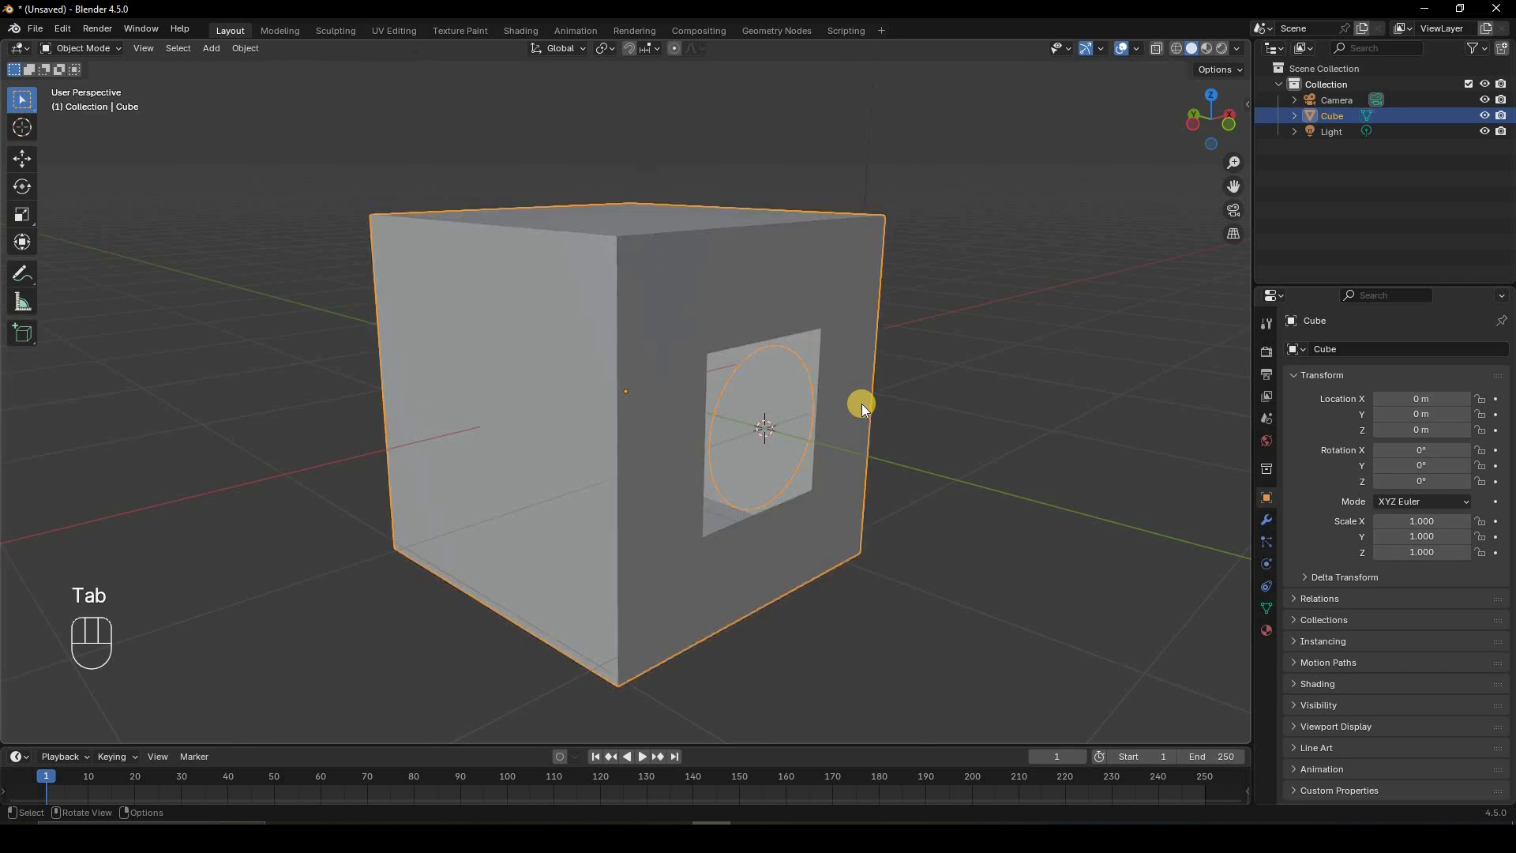